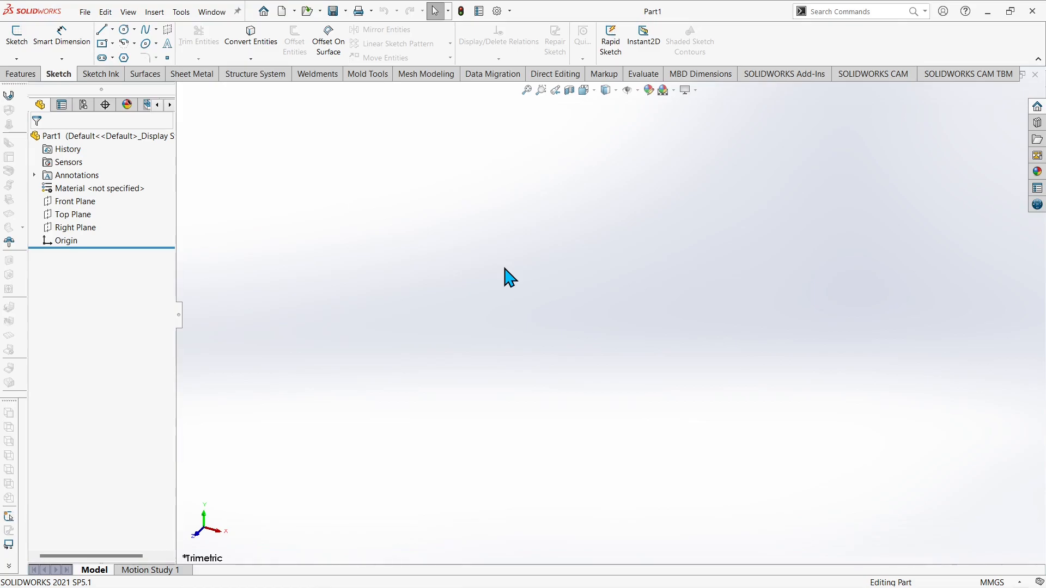
Start a Revolved Boss/Base on the Front Plane and sketch a vertical centerline upward from the origin
{"action": "left_click", "coordinate": [21, 75]}
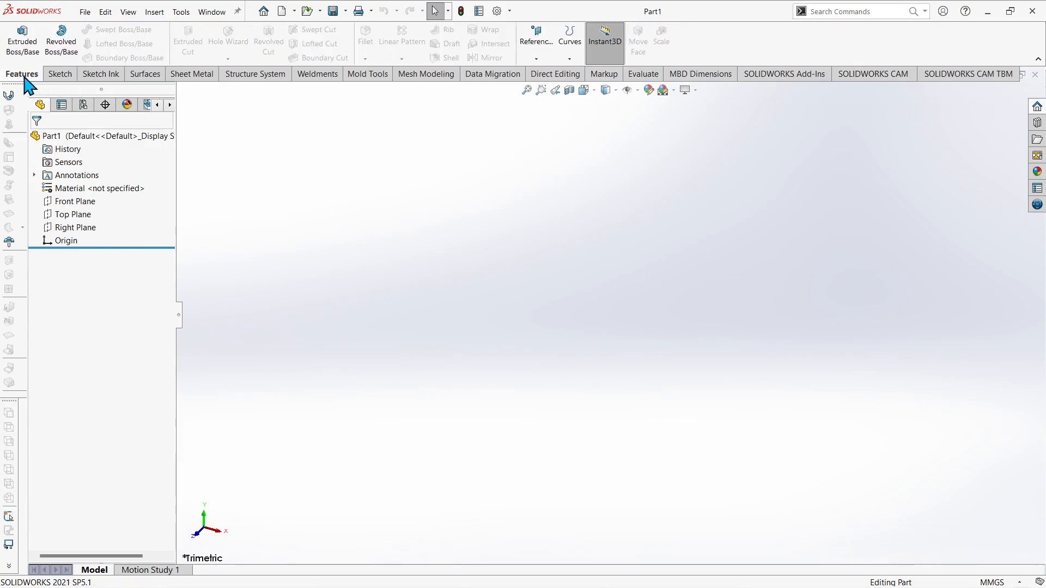
{"action": "left_click", "coordinate": [71, 52]}
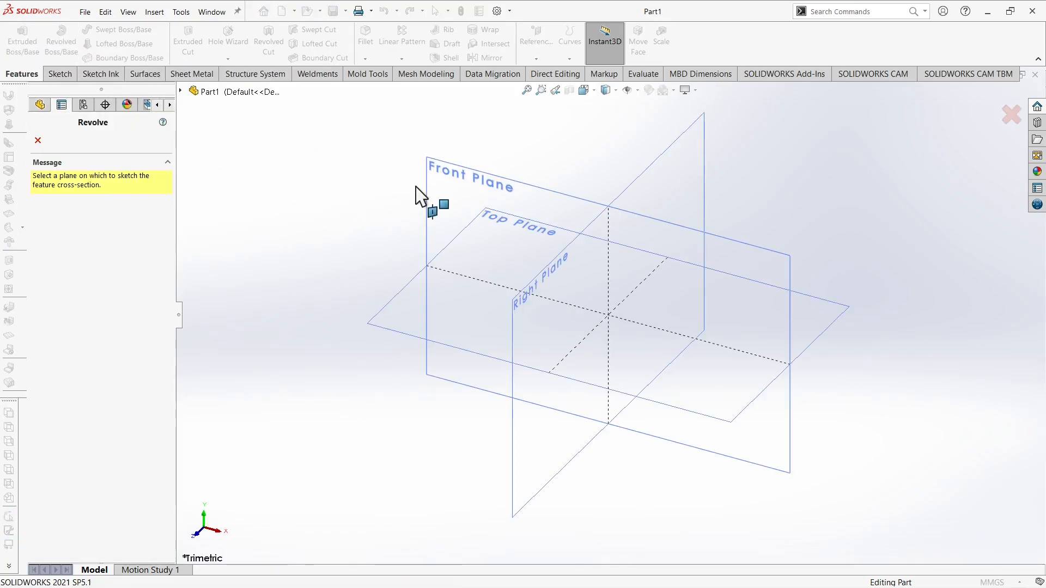
{"action": "left_click", "coordinate": [438, 193]}
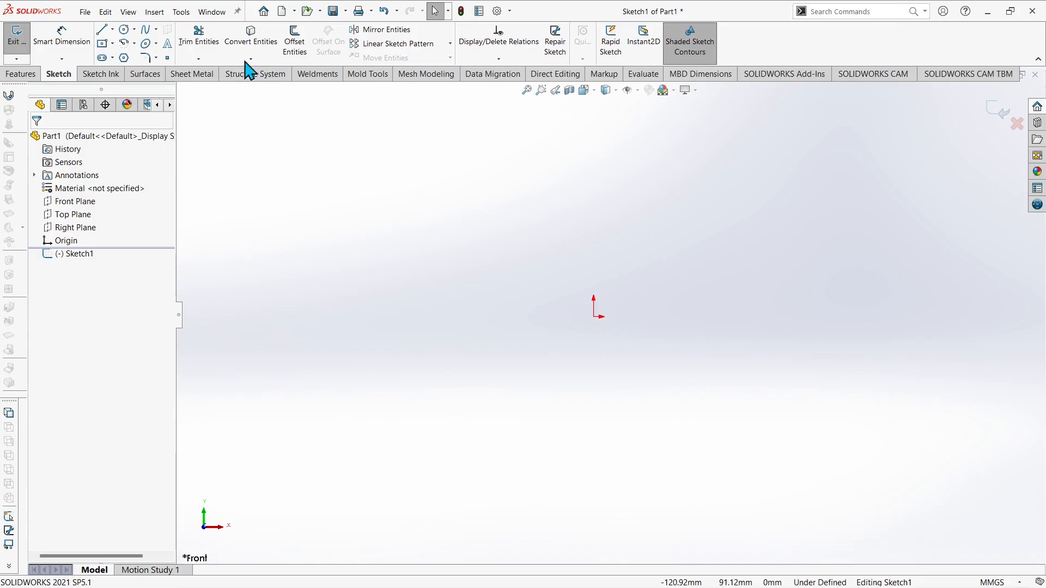
{"action": "left_click", "coordinate": [113, 30]}
{"action": "left_click", "coordinate": [121, 58]}
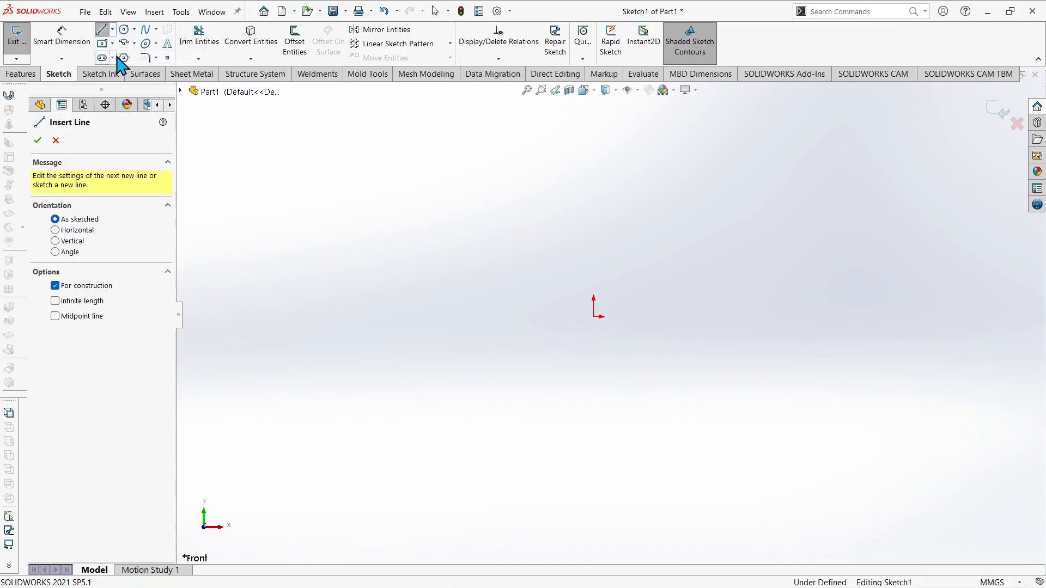
{"action": "left_click", "coordinate": [593, 316]}
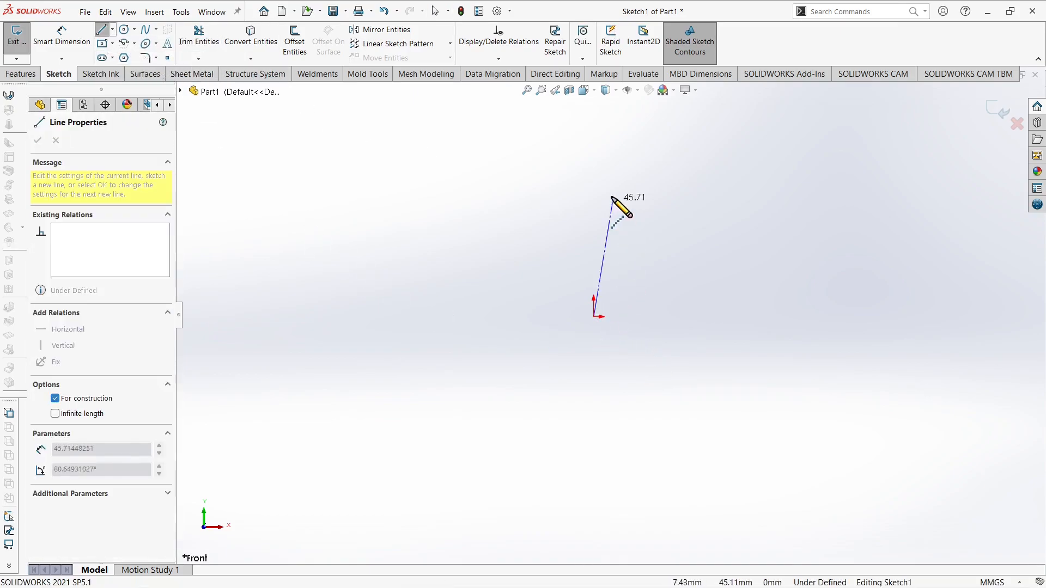
{"action": "left_click", "coordinate": [594, 141]}
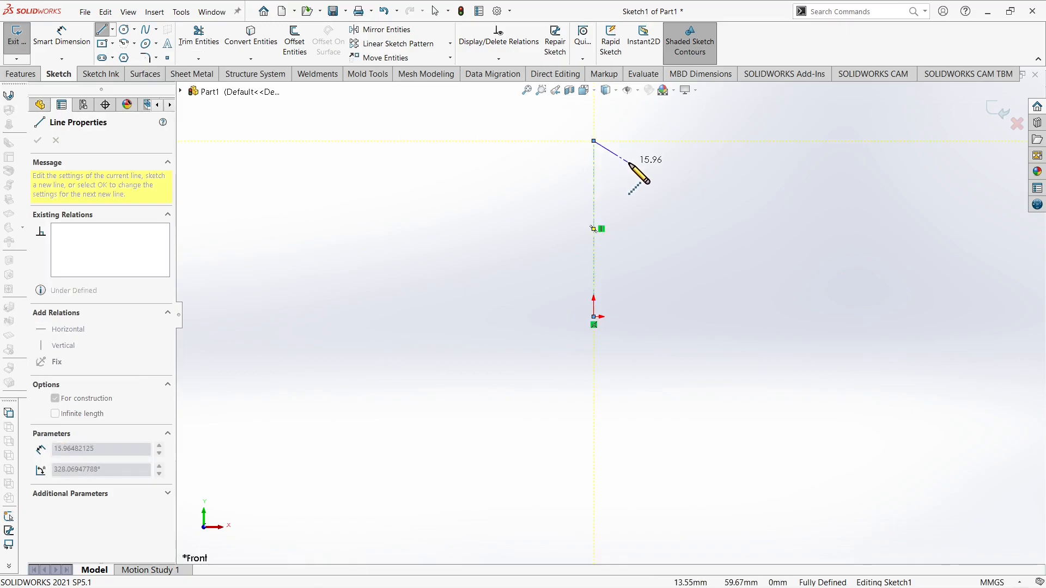
{"action": "key", "text": "Escape"}
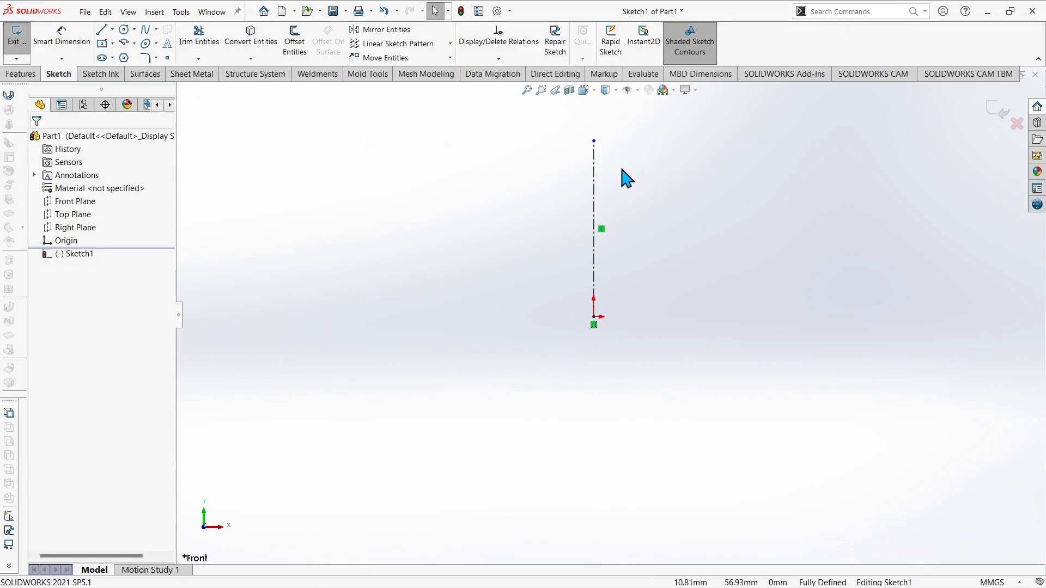
Sketch a circle centred about 94 mm to the right of the origin at the same height and set its diameter to 50 mm
{"action": "left_click", "coordinate": [125, 29]}
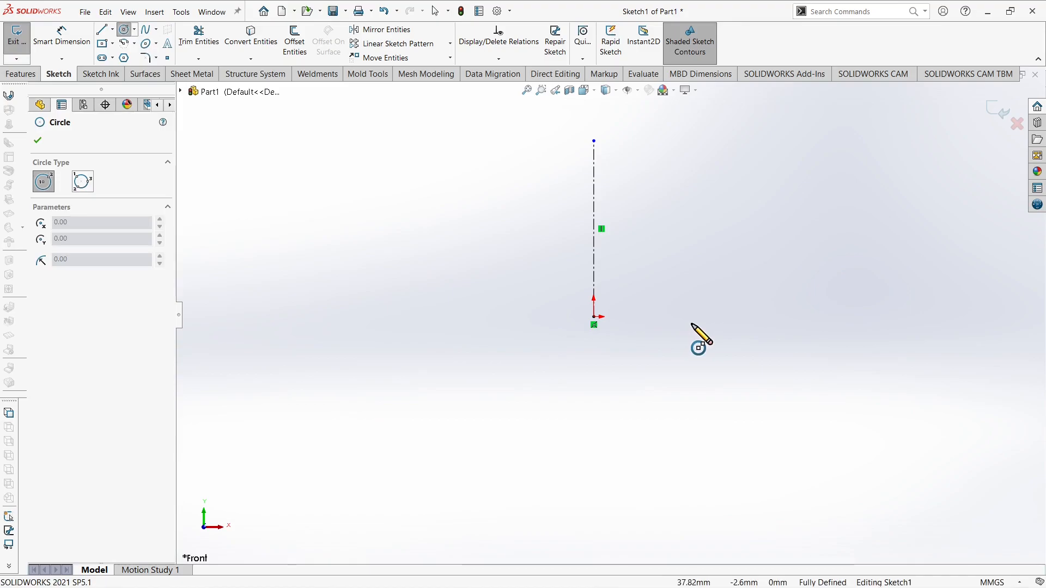
{"action": "left_click_drag", "start_coordinate": [835, 318], "coordinate": [877, 279]}
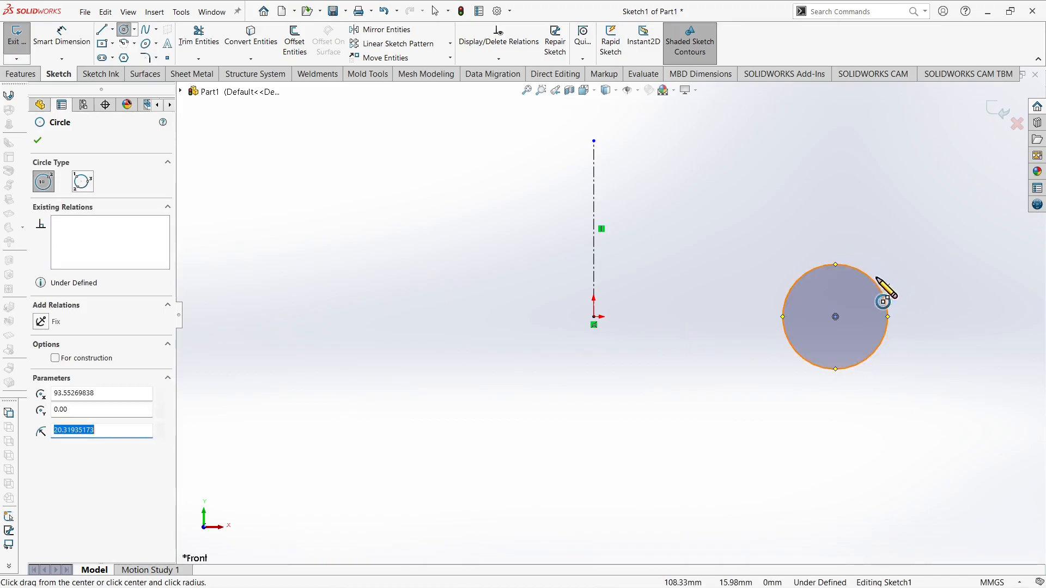
{"action": "right_click", "coordinate": [892, 254]}
{"action": "left_click", "coordinate": [999, 235]}
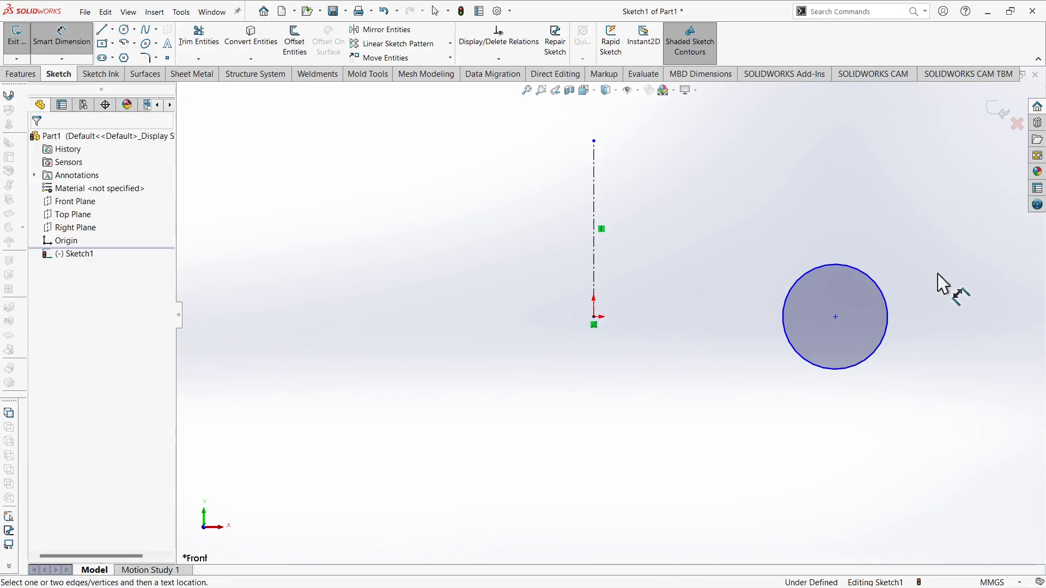
{"action": "left_click", "coordinate": [887, 299]}
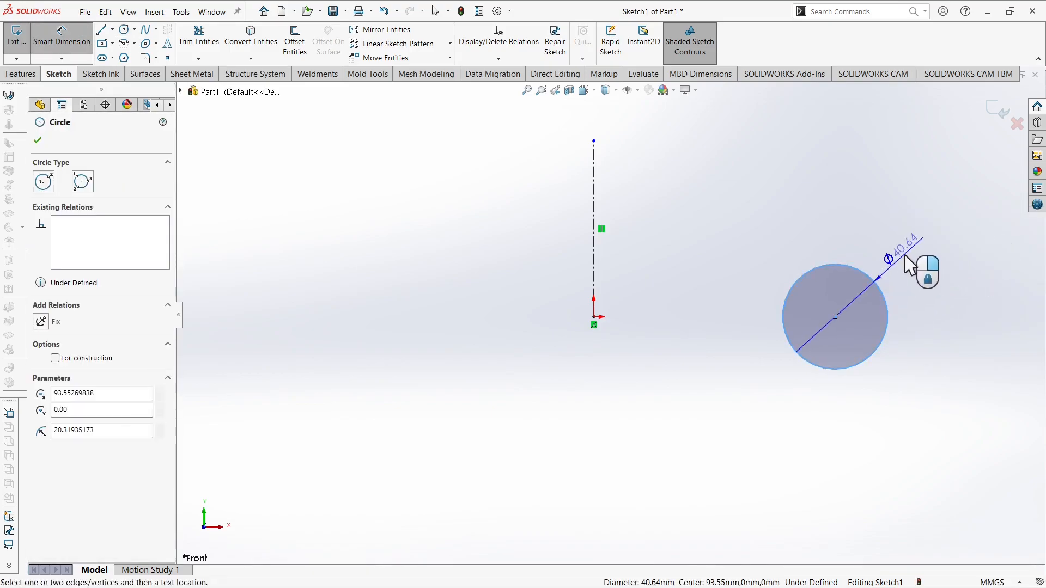
{"action": "left_click", "coordinate": [916, 274]}
{"action": "type", "text": "50"}
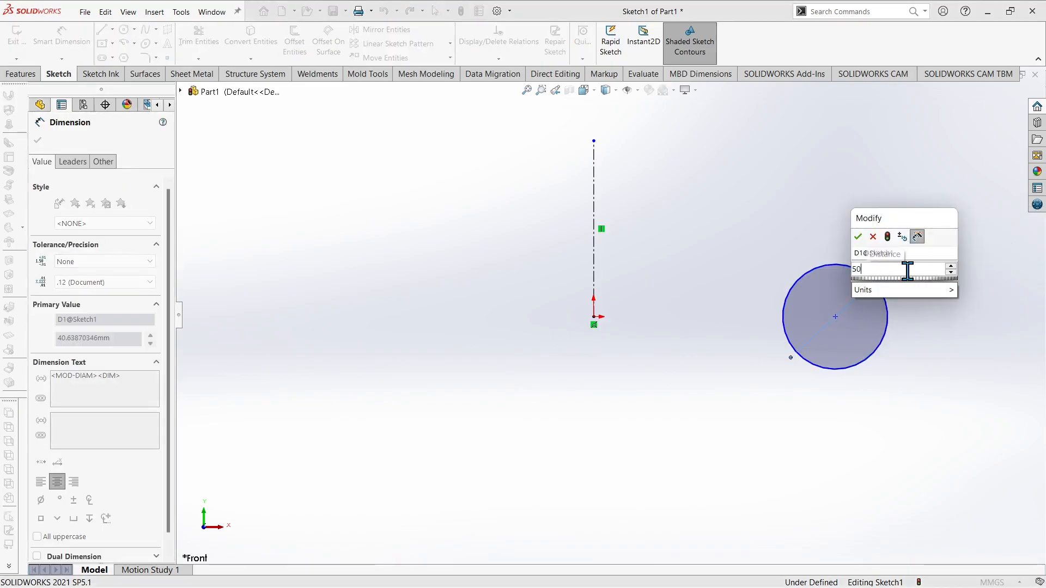
{"action": "key", "text": "Return"}
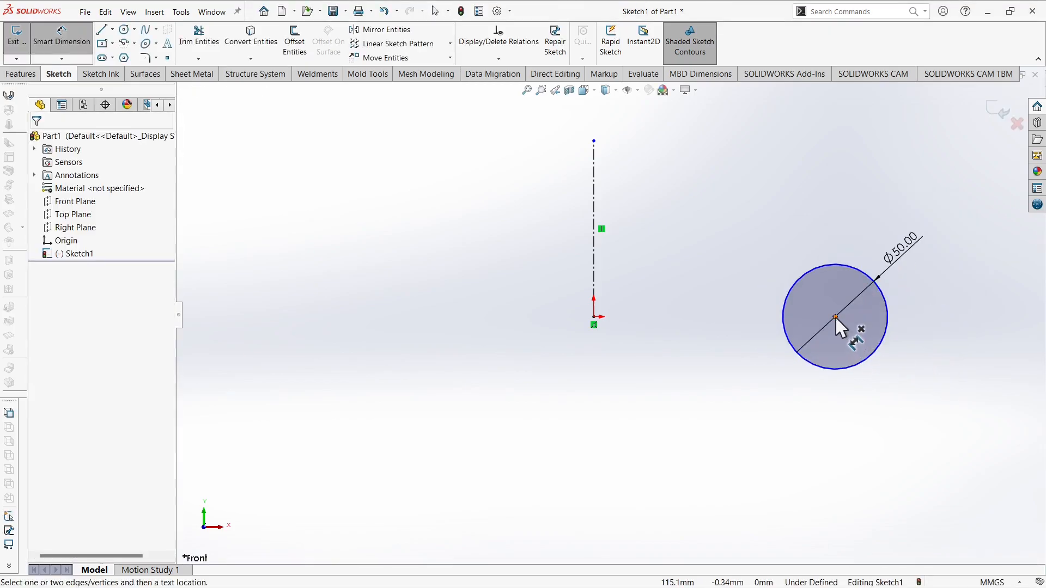
Dimension the distance between the circle's center and the vertical centerline as 100 mm
{"action": "left_click", "coordinate": [836, 318]}
{"action": "left_click", "coordinate": [594, 297]}
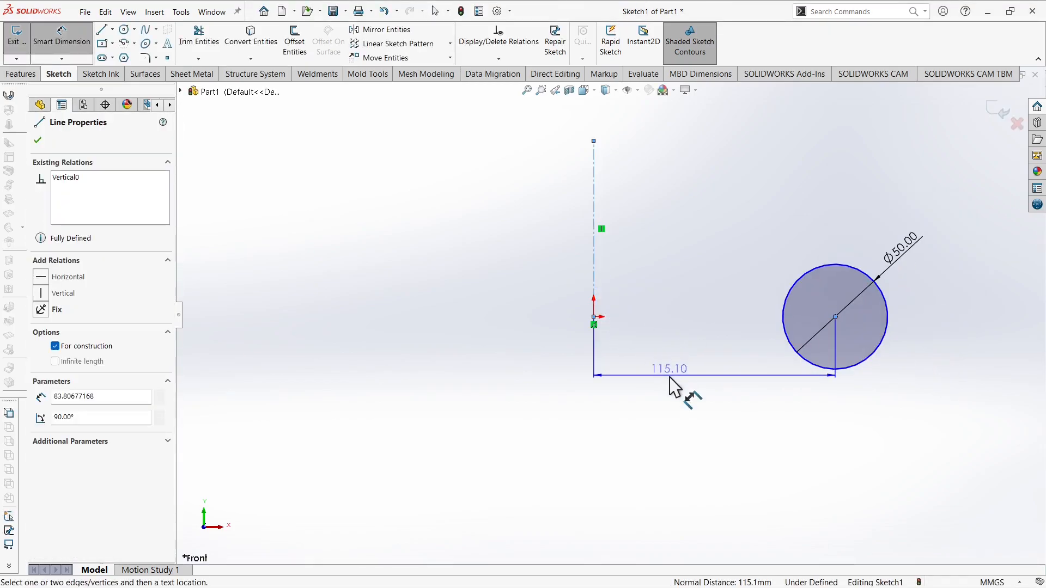
{"action": "left_click", "coordinate": [719, 456]}
{"action": "type", "text": "100"}
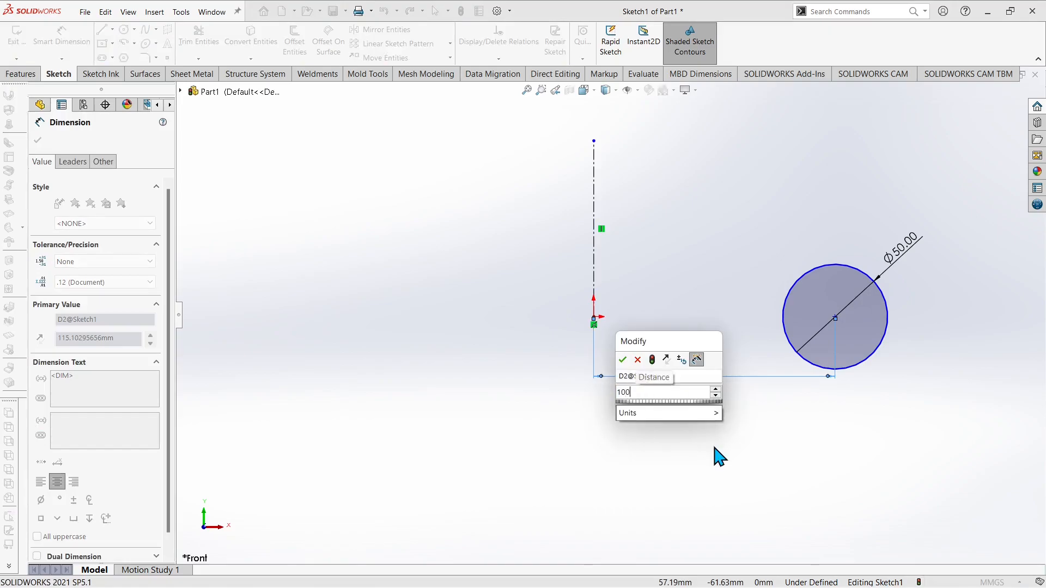
{"action": "key", "text": "Return"}
{"action": "key", "text": "Escape"}
{"action": "key", "text": "Escape"}
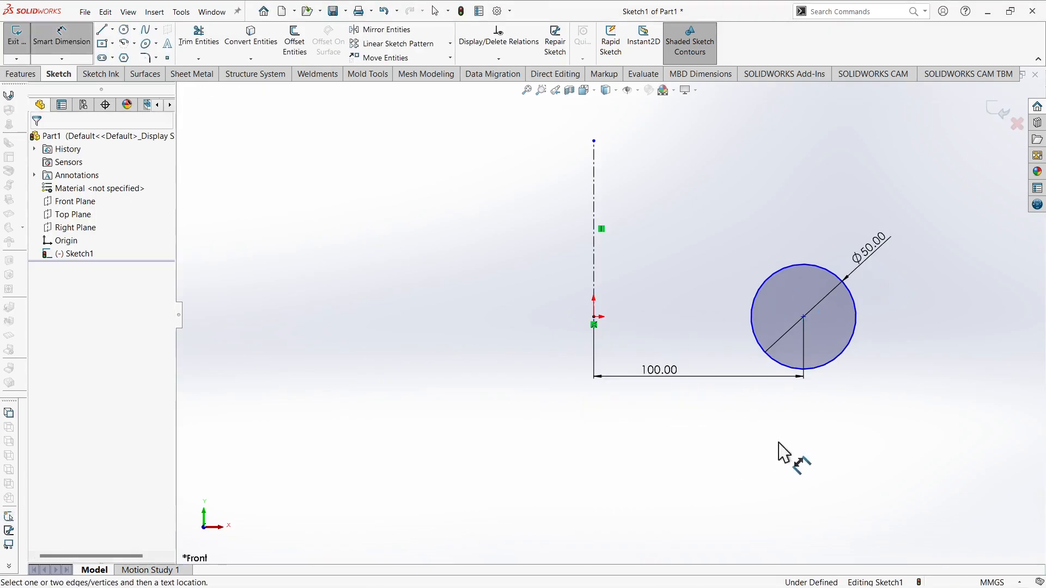
Add a horizontal relation between the circle's center and the origin
{"action": "mouse_move", "coordinate": [803, 317]}
{"action": "left_mouse_down"}
{"action": "mouse_move", "coordinate": [804, 329]}
{"action": "mouse_move", "coordinate": [802, 298]}
{"action": "left_mouse_up"}
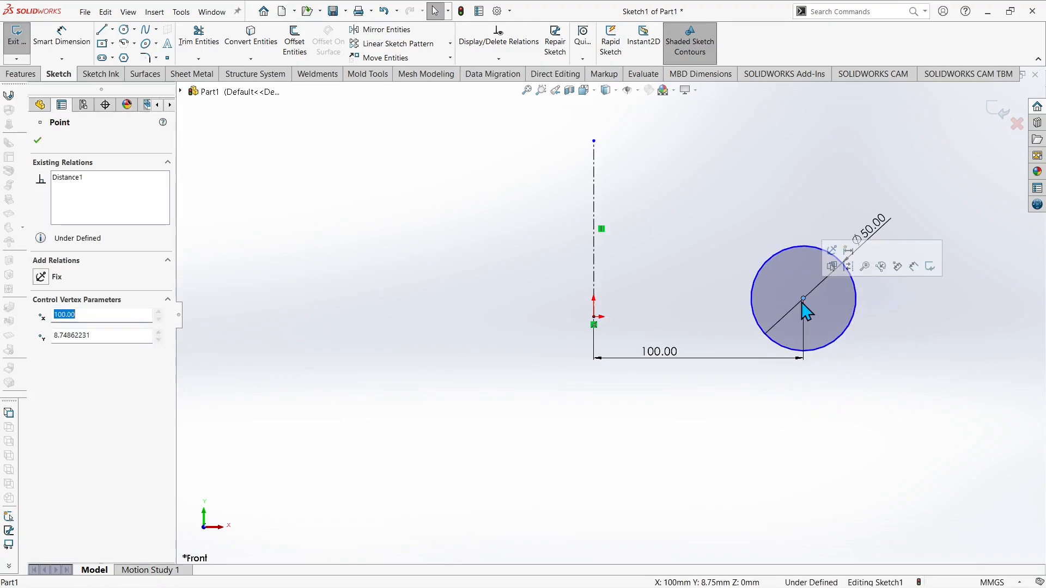
{"action": "left_click", "coordinate": [593, 317], "text": "ctrl"}
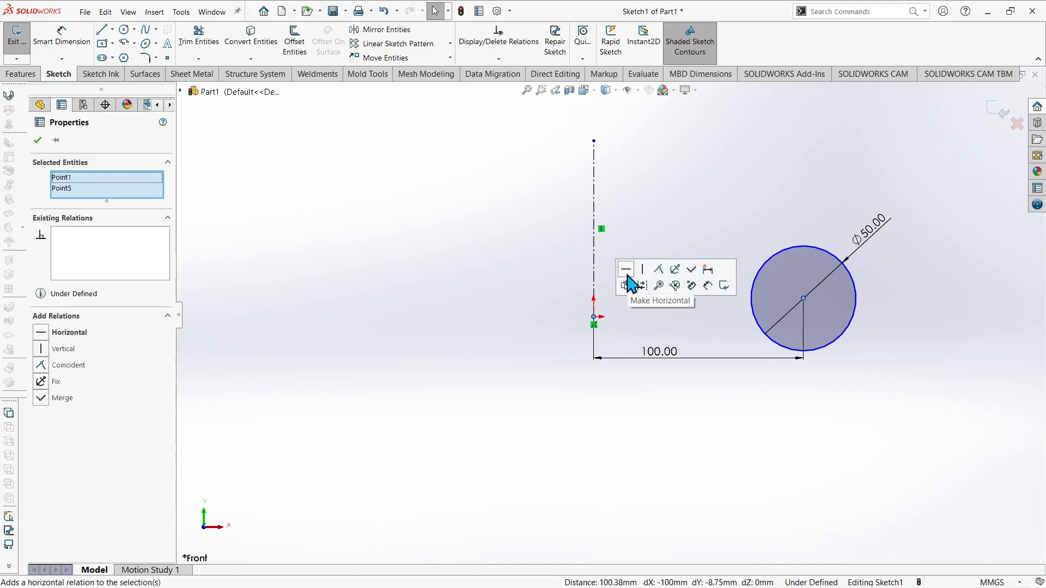
{"action": "left_click", "coordinate": [627, 276]}
{"action": "left_click", "coordinate": [724, 435]}
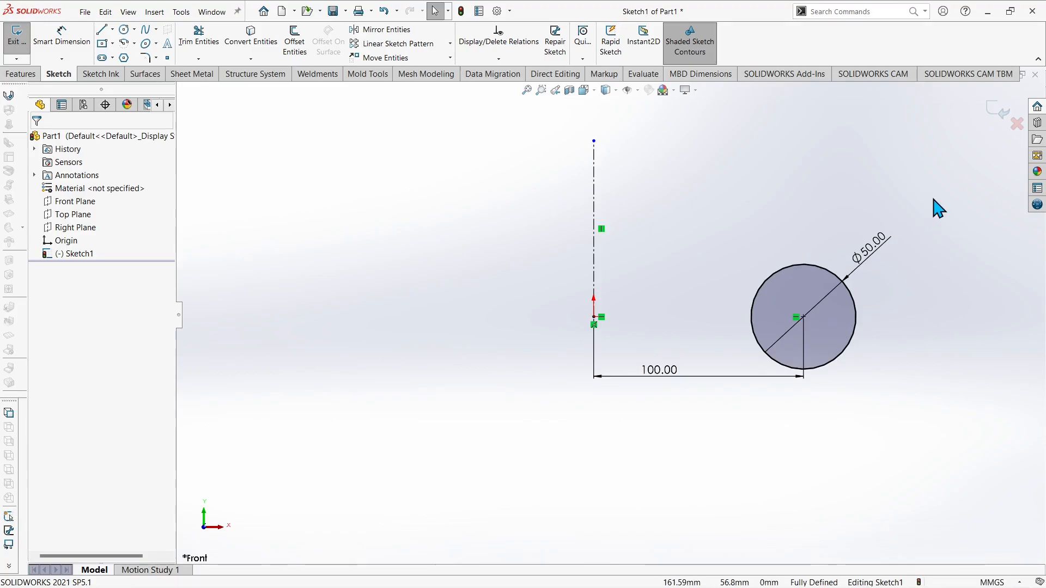
Finish the sketch and revolve the circle 360 degrees about the centerline with a Blind end condition
{"action": "left_click", "coordinate": [997, 112]}
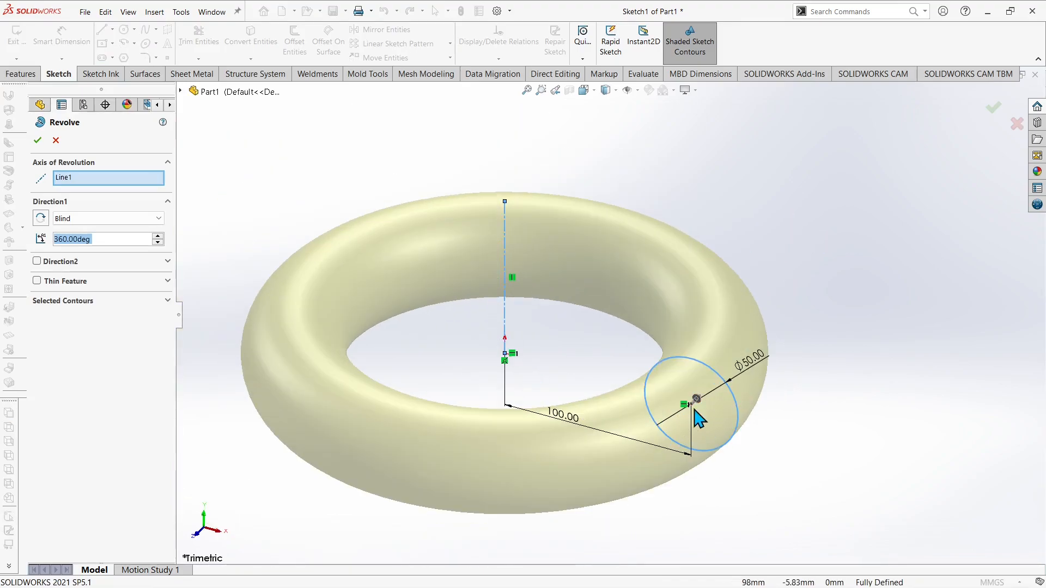
{"action": "scroll", "coordinate": [708, 406], "scroll_direction": "up", "scroll_amount": 2}
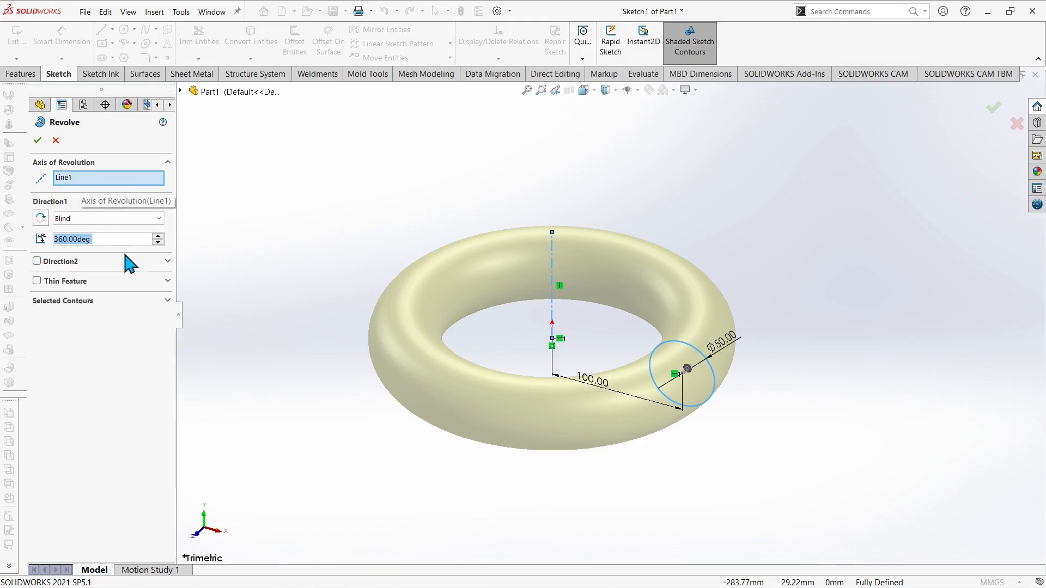
{"action": "left_click", "coordinate": [160, 301]}
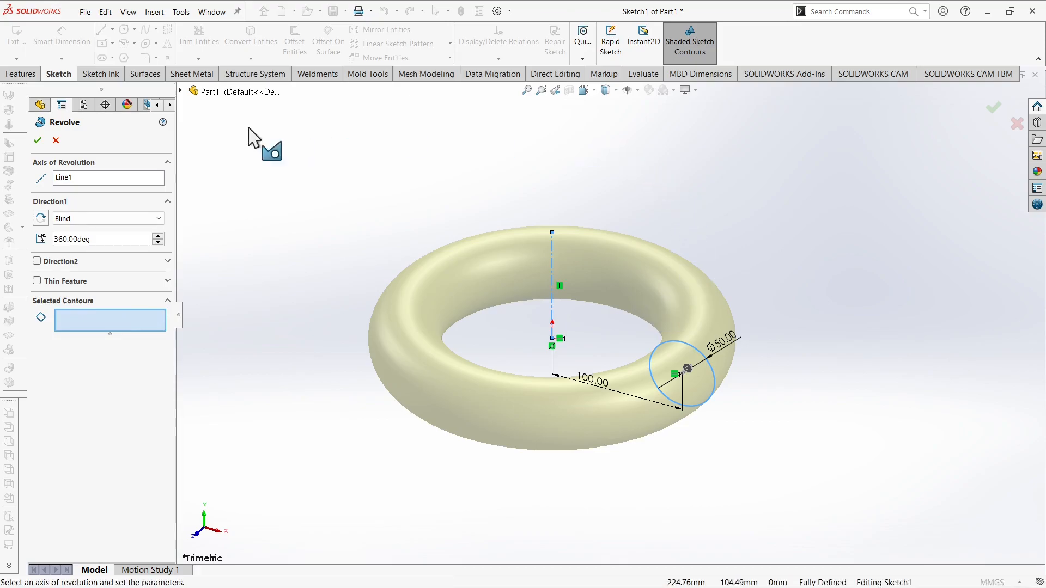
{"action": "left_click", "coordinate": [39, 141]}
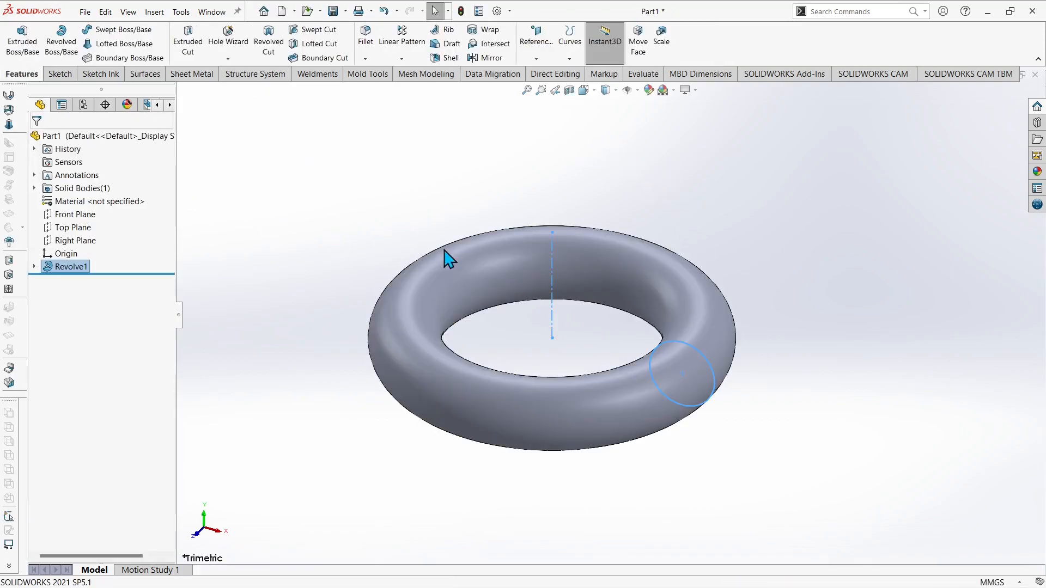
Edit the ring's revolve feature and reduce its Direction 1 angle to 328 degrees
{"action": "middle_click_drag", "start_coordinate": [512, 273], "coordinate": [441, 425]}
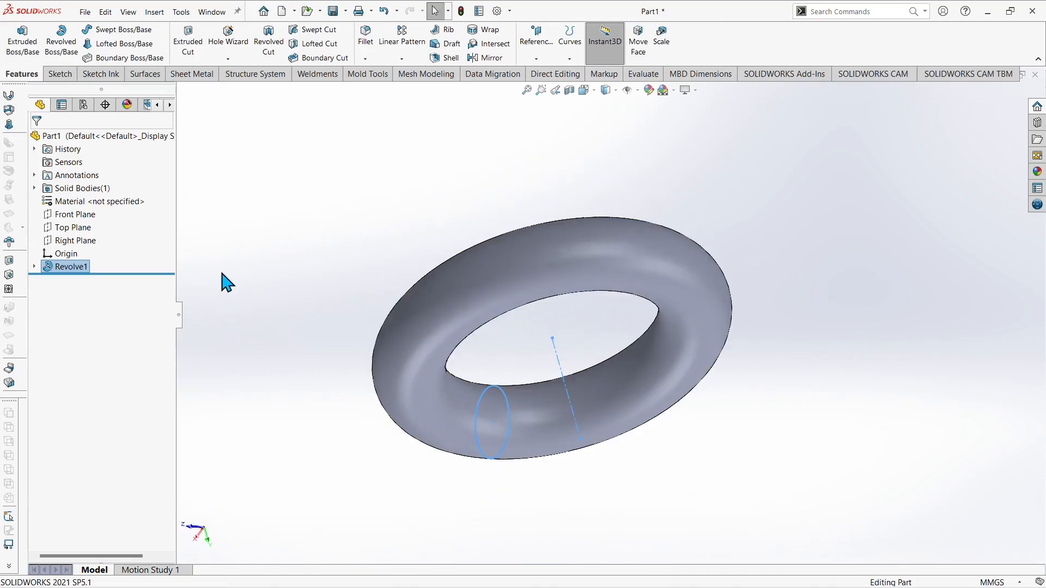
{"action": "middle_click_drag", "start_coordinate": [333, 352], "coordinate": [428, 234]}
{"action": "middle_click_drag", "start_coordinate": [467, 332], "coordinate": [507, 340]}
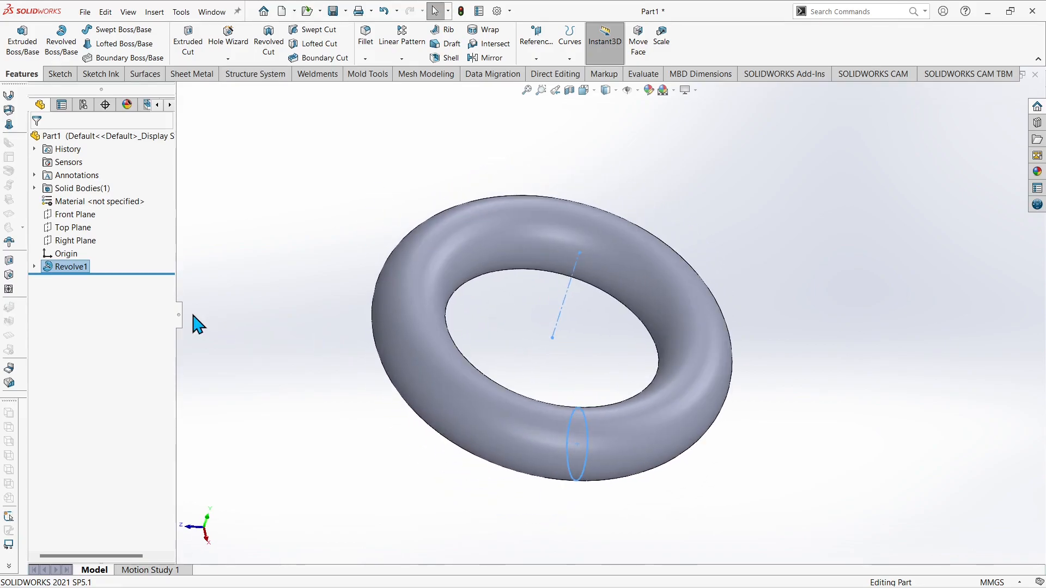
{"action": "right_click", "coordinate": [76, 269]}
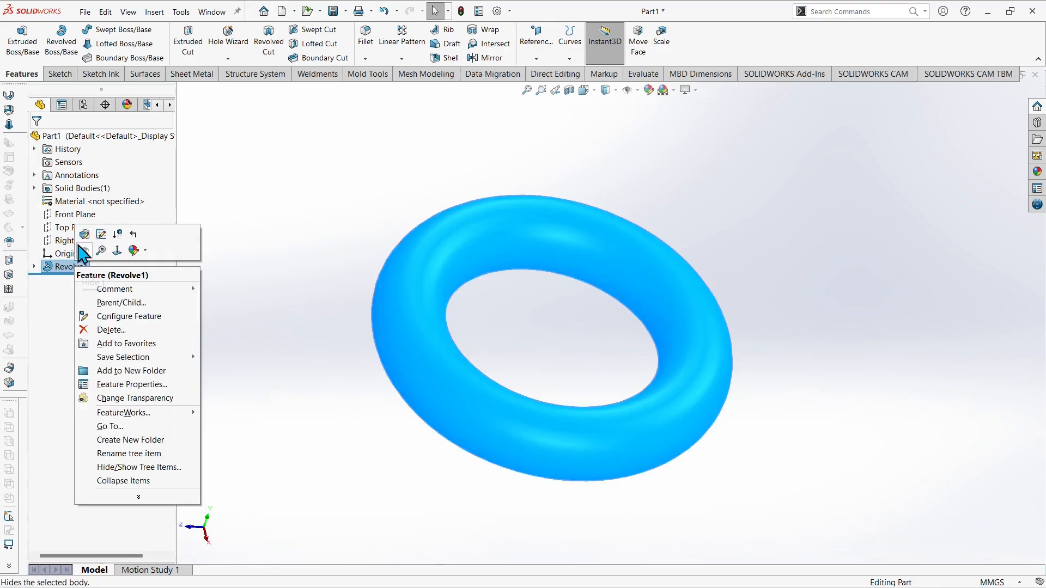
{"action": "left_click", "coordinate": [86, 235]}
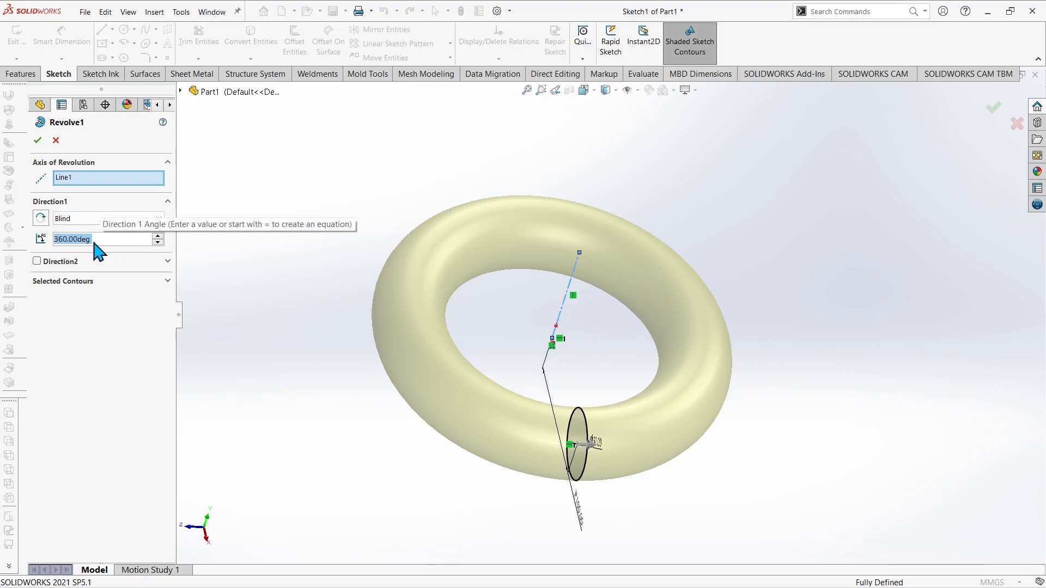
{"action": "left_click", "coordinate": [160, 239]}
{"action": "left_click", "coordinate": [158, 242]}
{"action": "left_click", "coordinate": [158, 243]}
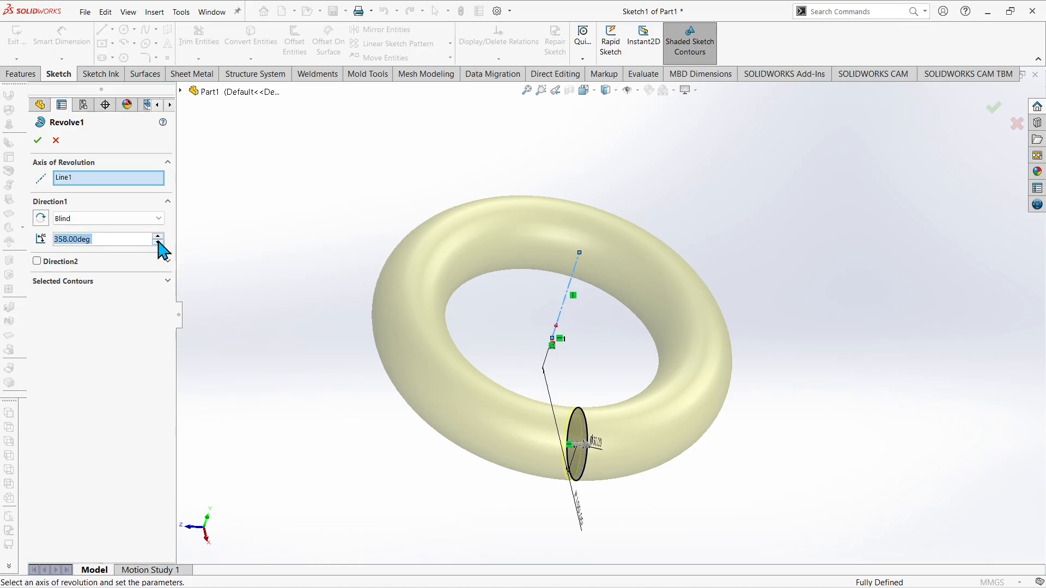
{"action": "left_click_drag", "start_coordinate": [158, 242], "coordinate": [153, 243]}
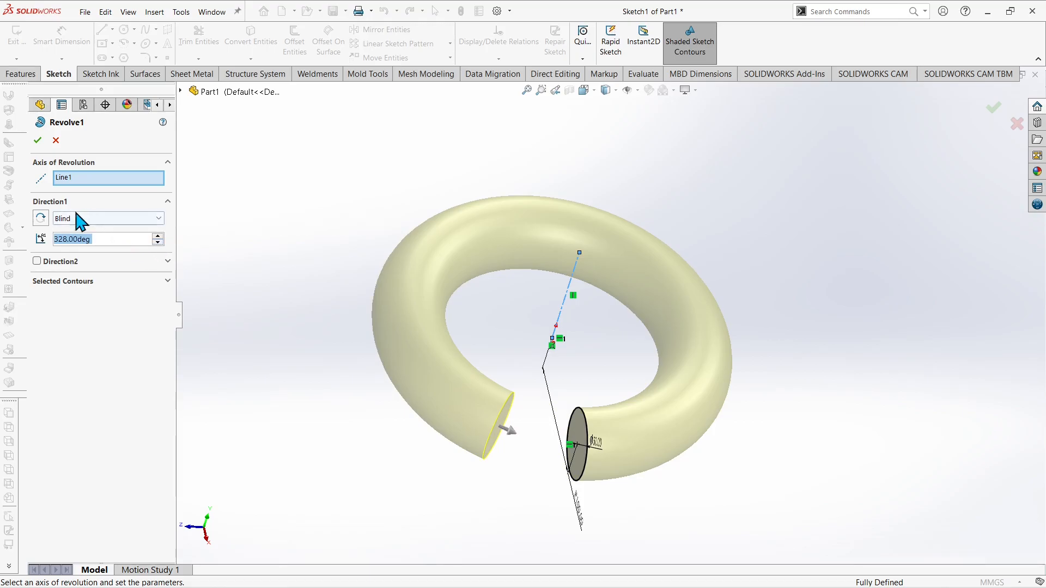
Try a second Blind revolve direction of 17 degrees and turn it off again
{"action": "left_click", "coordinate": [37, 261]}
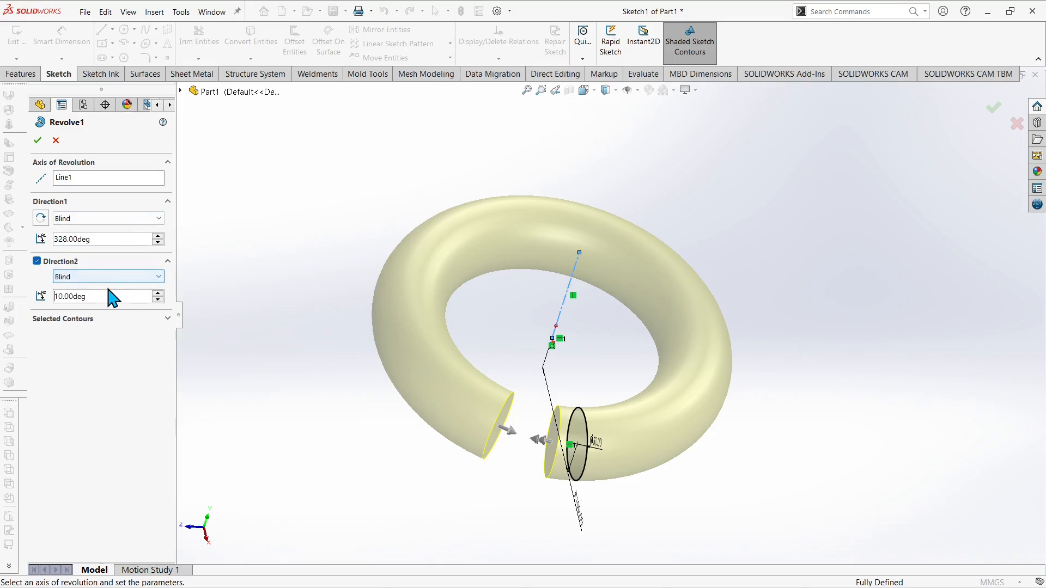
{"action": "left_click", "coordinate": [158, 294]}
{"action": "left_click", "coordinate": [158, 294]}
{"action": "left_click", "coordinate": [158, 294]}
{"action": "left_click", "coordinate": [158, 294]}
{"action": "left_click", "coordinate": [158, 294]}
{"action": "left_click", "coordinate": [158, 295]}
{"action": "left_click", "coordinate": [158, 294]}
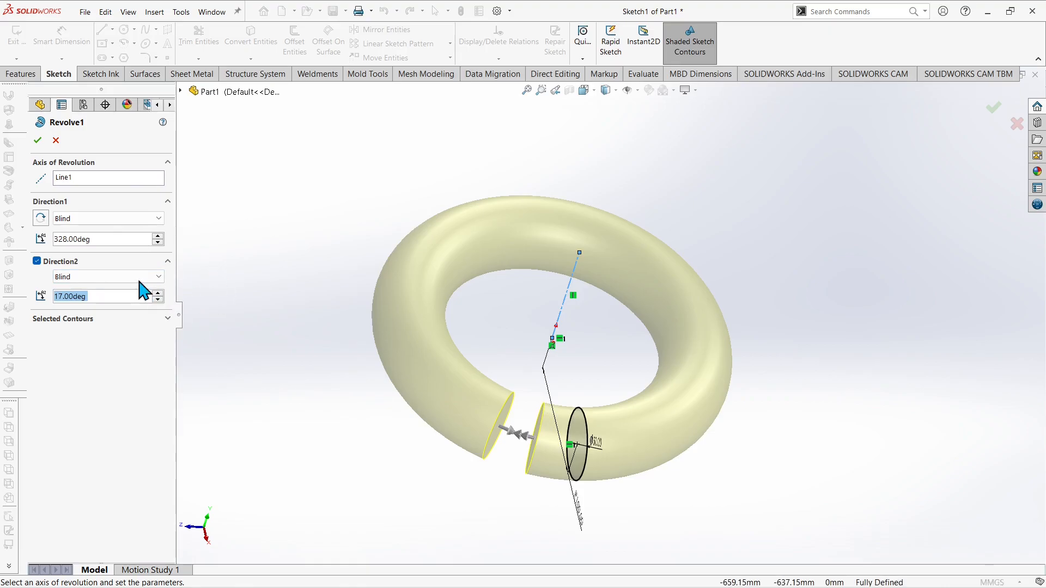
{"action": "left_click", "coordinate": [37, 262]}
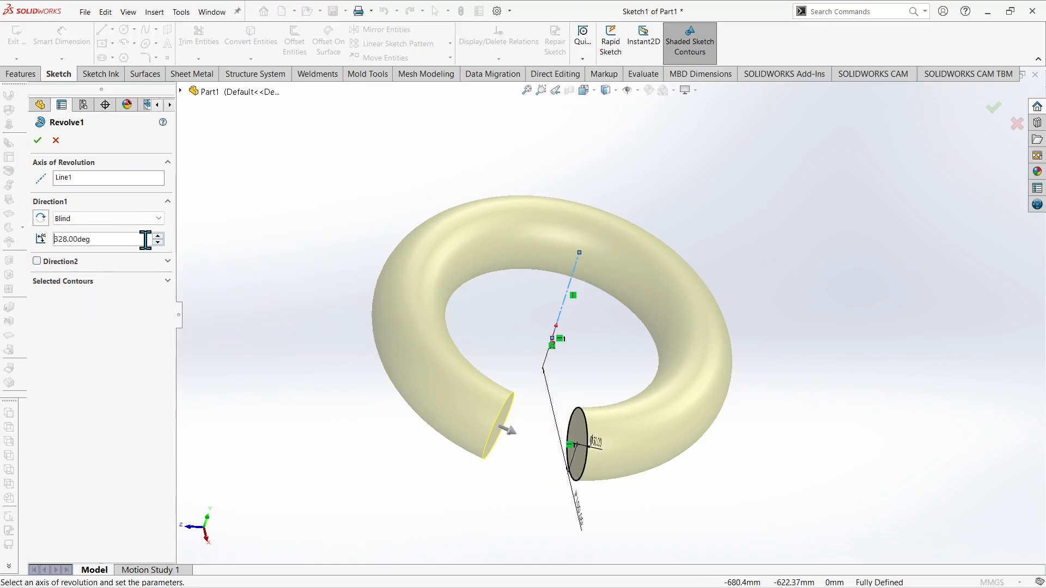
Change the revolve's Direction 1 end condition to Mid Plane and view the ring's opening from another angle
{"action": "left_click", "coordinate": [117, 221]}
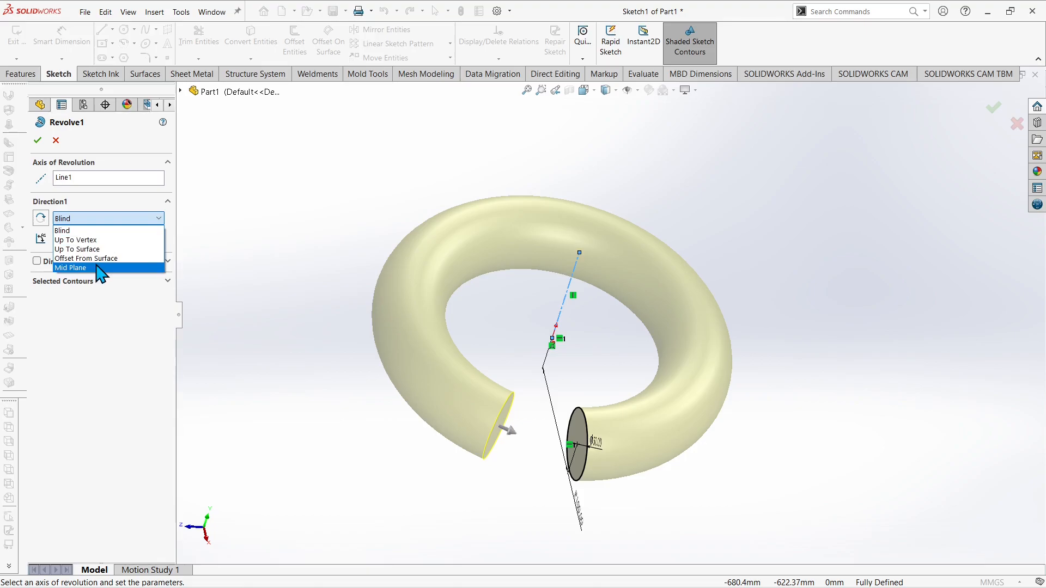
{"action": "left_click", "coordinate": [101, 268]}
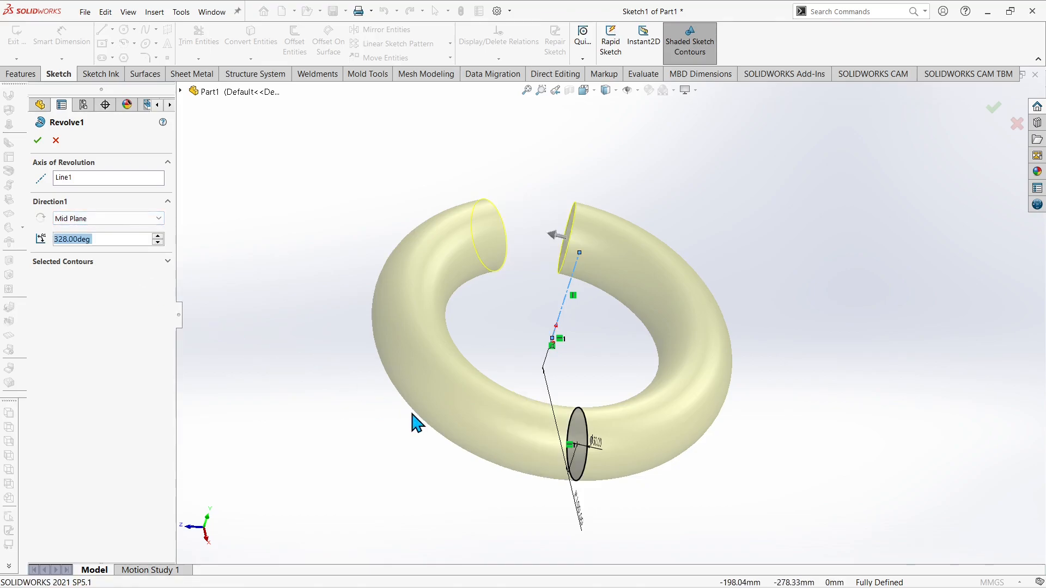
{"action": "middle_click_drag", "start_coordinate": [497, 419], "coordinate": [611, 418]}
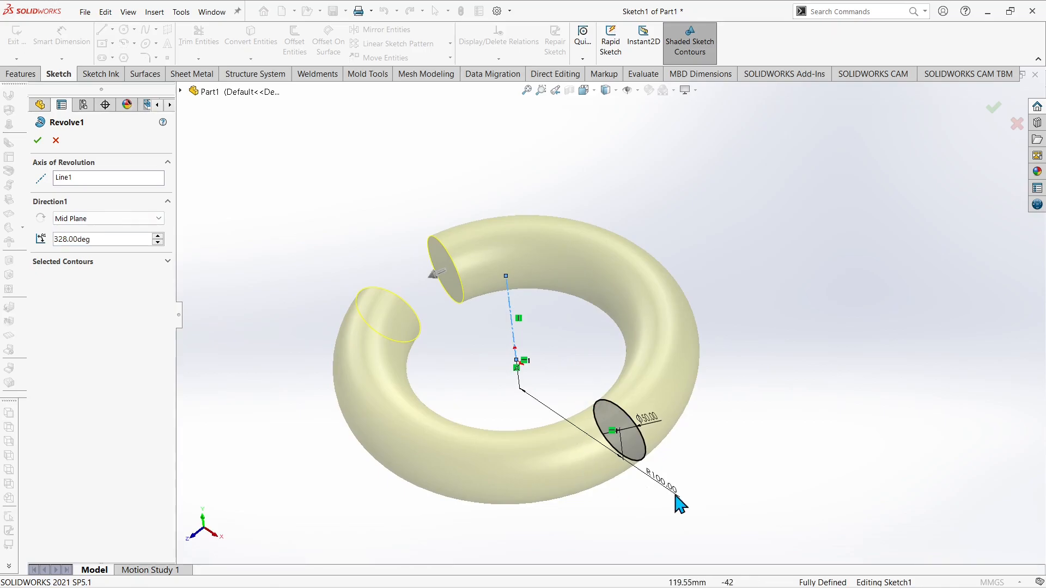
Reduce the ring's Mid Plane revolve angle to 222 degrees, raise it to 250 degrees and accept the feature
{"action": "left_click", "coordinate": [439, 277]}
{"action": "left_click", "coordinate": [577, 327]}
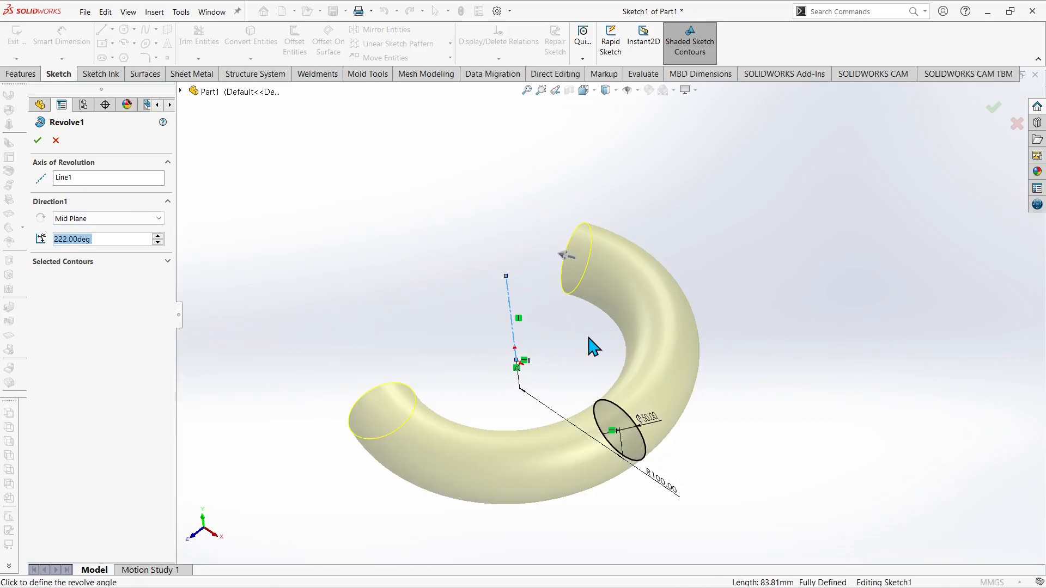
{"action": "middle_click_drag", "start_coordinate": [538, 350], "coordinate": [473, 270]}
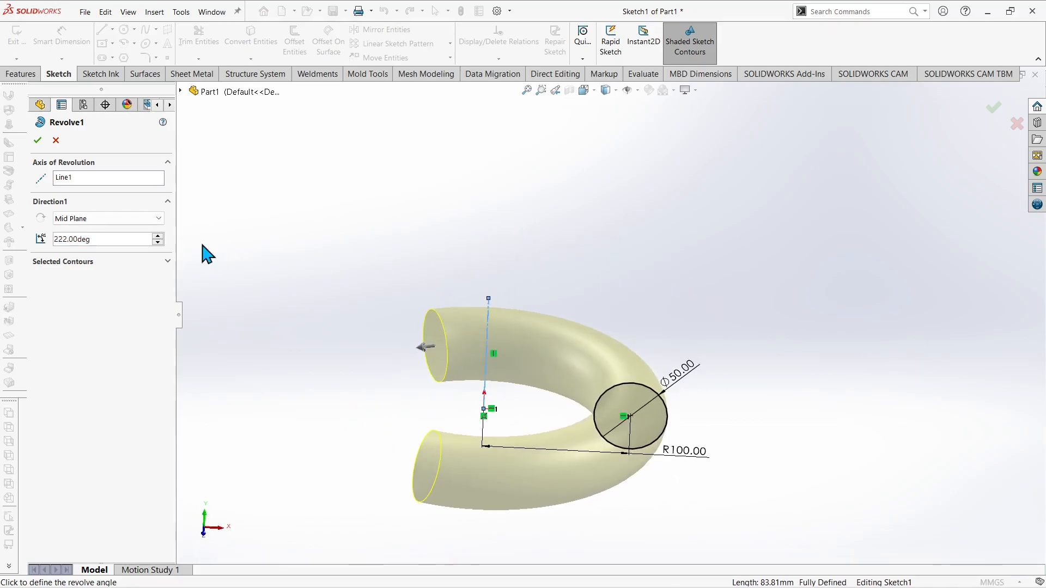
{"action": "left_click", "coordinate": [158, 238]}
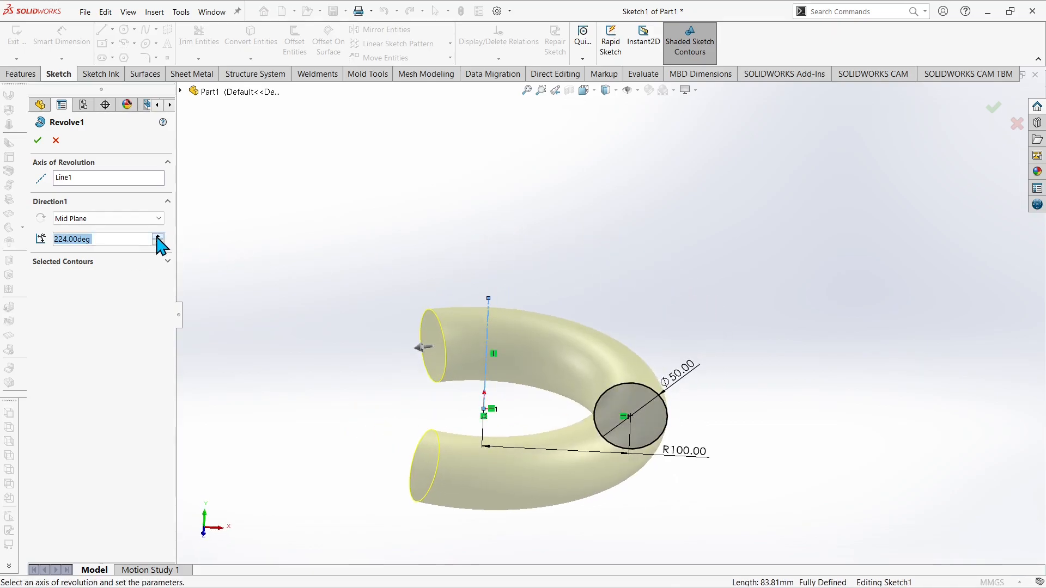
{"action": "left_click", "coordinate": [158, 237]}
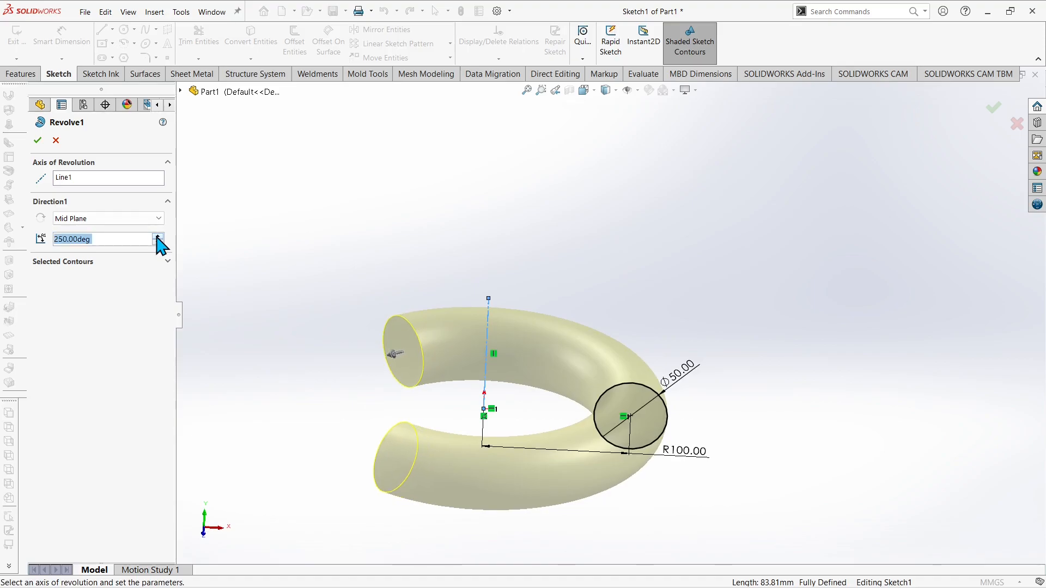
{"action": "left_click", "coordinate": [37, 141]}
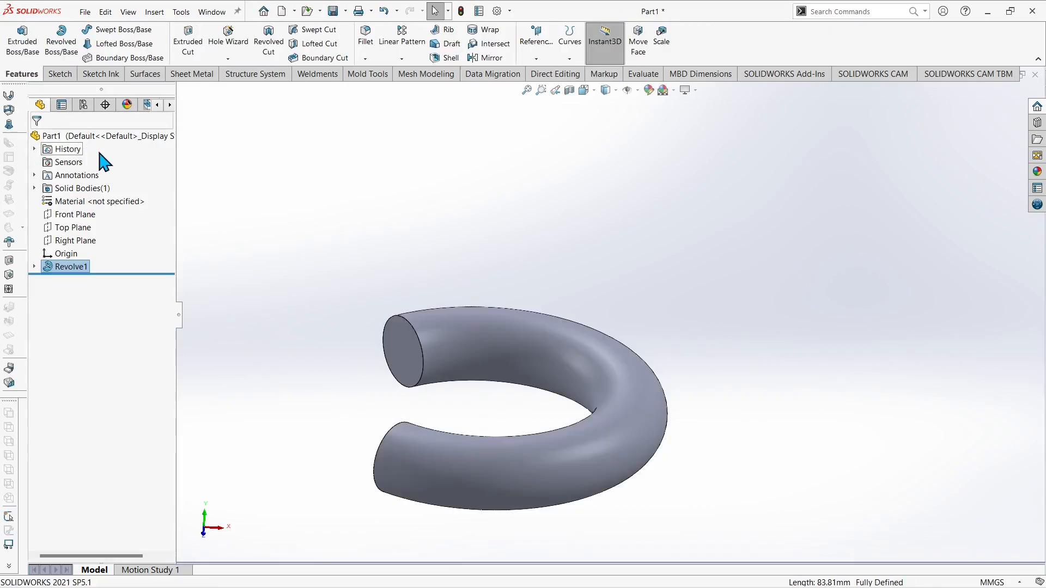
Delete the ring's revolve feature and the leftover sketch with its circle and centerline
{"action": "middle_click_drag", "start_coordinate": [315, 332], "coordinate": [321, 348]}
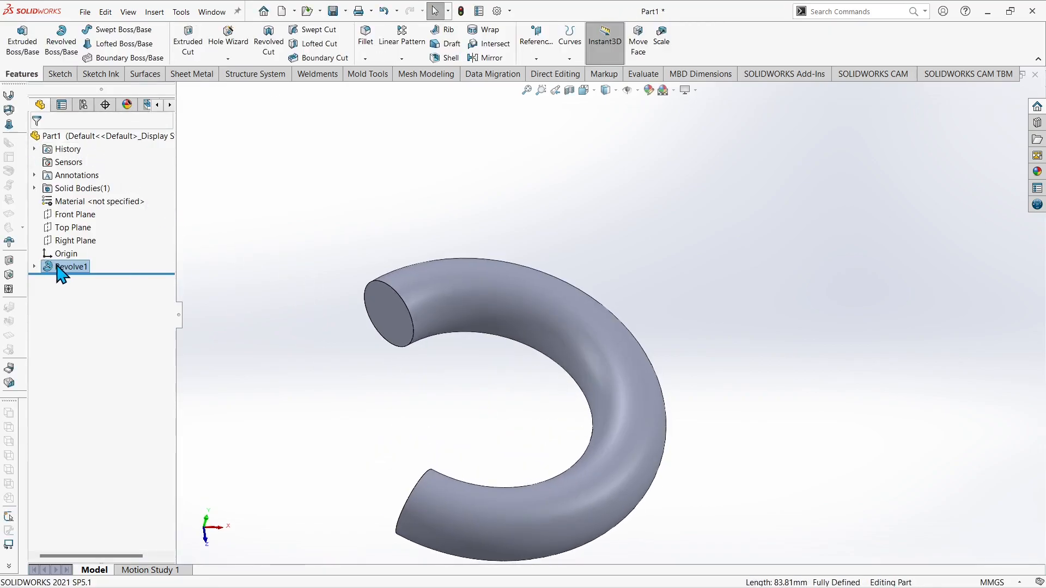
{"action": "right_click", "coordinate": [65, 276]}
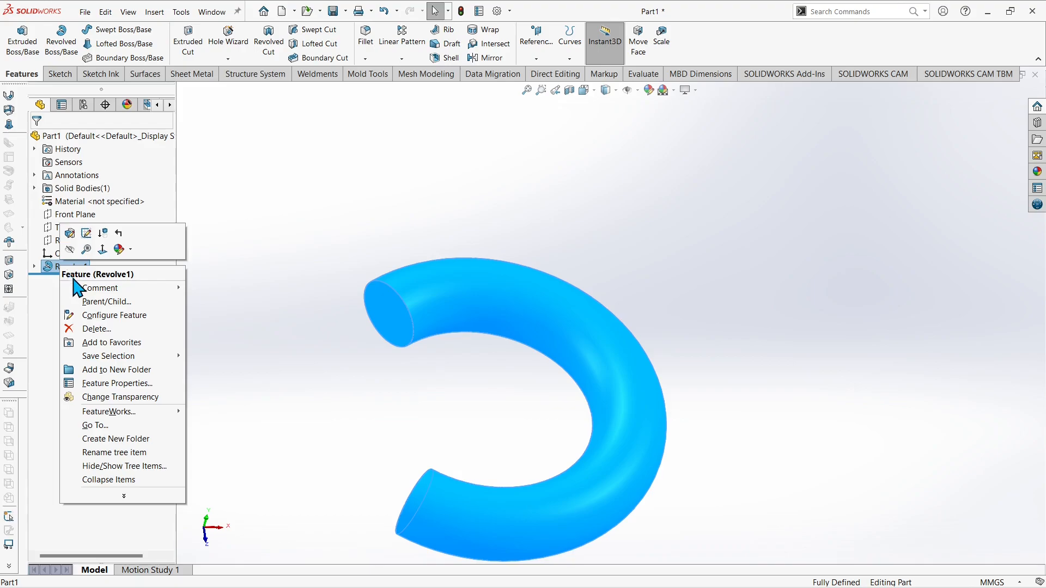
{"action": "left_click", "coordinate": [93, 329]}
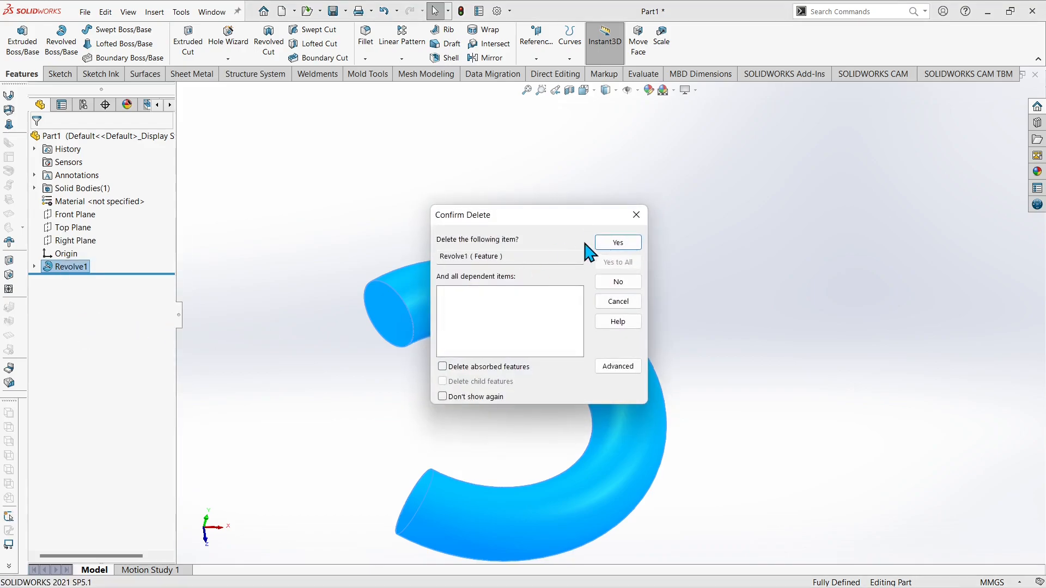
{"action": "left_click", "coordinate": [614, 242]}
{"action": "mouse_move", "coordinate": [309, 240]}
{"action": "left_mouse_down"}
{"action": "mouse_move", "coordinate": [647, 450]}
{"action": "mouse_move", "coordinate": [802, 508]}
{"action": "left_mouse_up"}
{"action": "scroll", "coordinate": [693, 425], "scroll_direction": "up", "scroll_amount": 3}
{"action": "left_click_drag", "start_coordinate": [695, 436], "coordinate": [464, 302]}
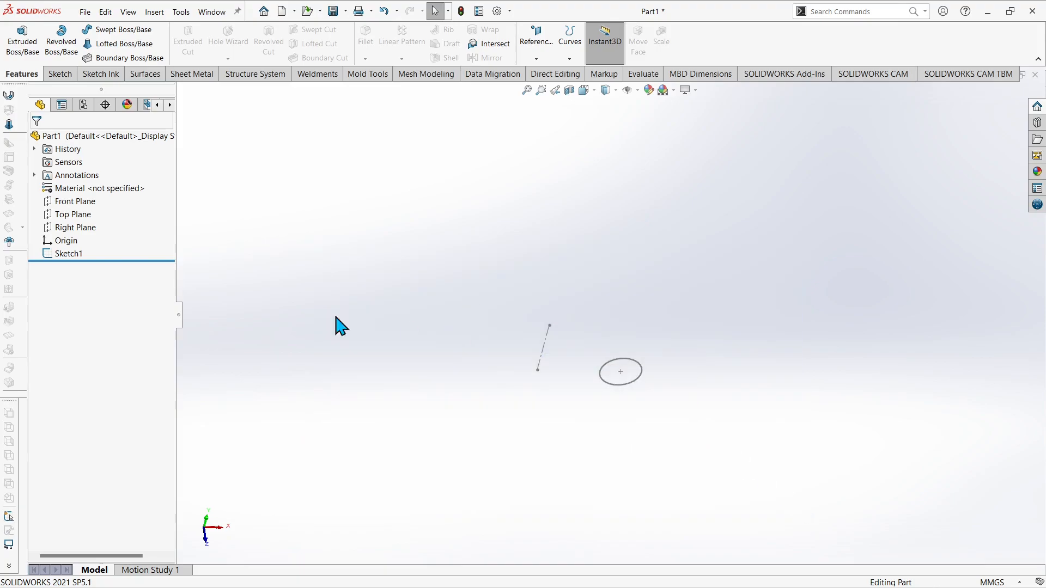
{"action": "left_click", "coordinate": [68, 254]}
{"action": "right_click", "coordinate": [68, 254]}
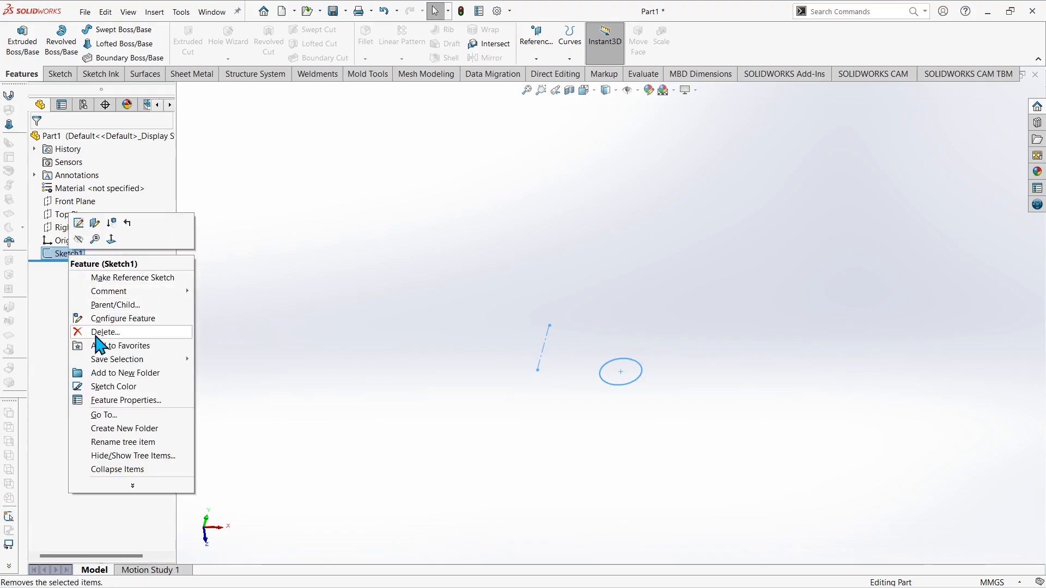
{"action": "left_click", "coordinate": [98, 329]}
{"action": "left_click", "coordinate": [618, 243]}
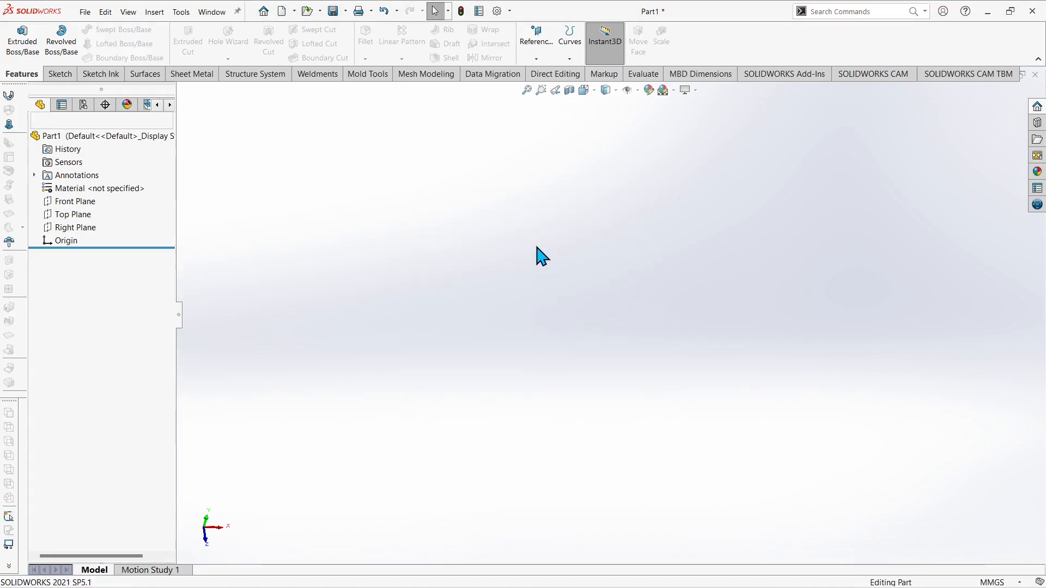
Start an Extruded Boss/Base on the Top Plane and sketch a center rectangle about 174 by 102 mm on the origin
{"action": "left_click", "coordinate": [34, 48]}
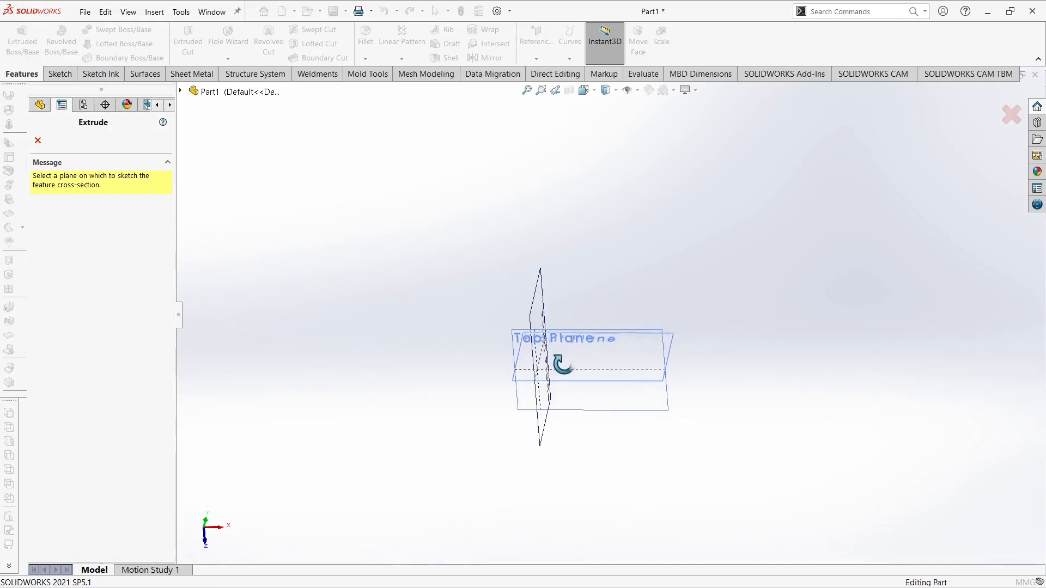
{"action": "left_click", "coordinate": [615, 327]}
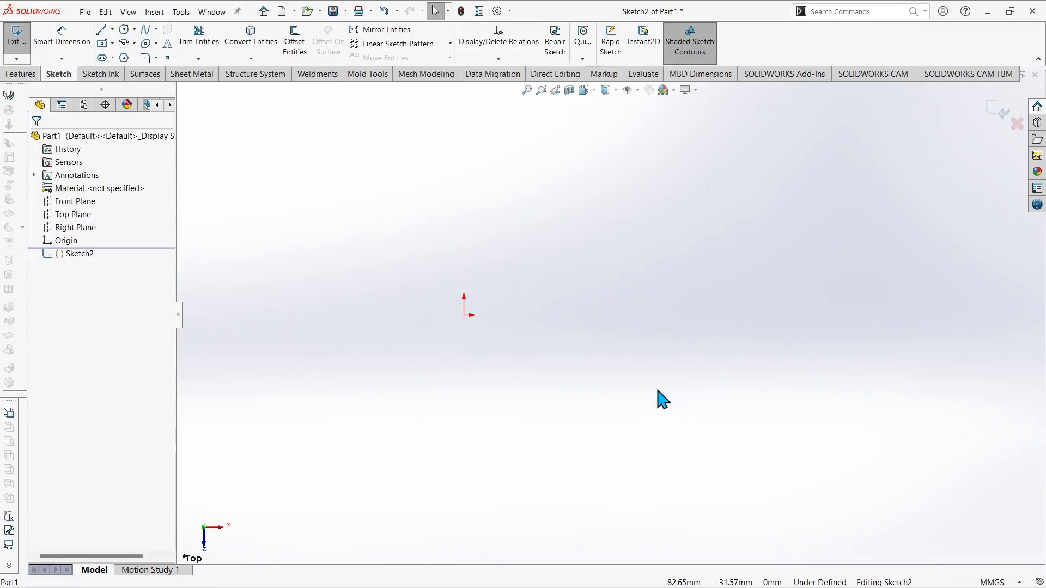
{"action": "left_click", "coordinate": [103, 44]}
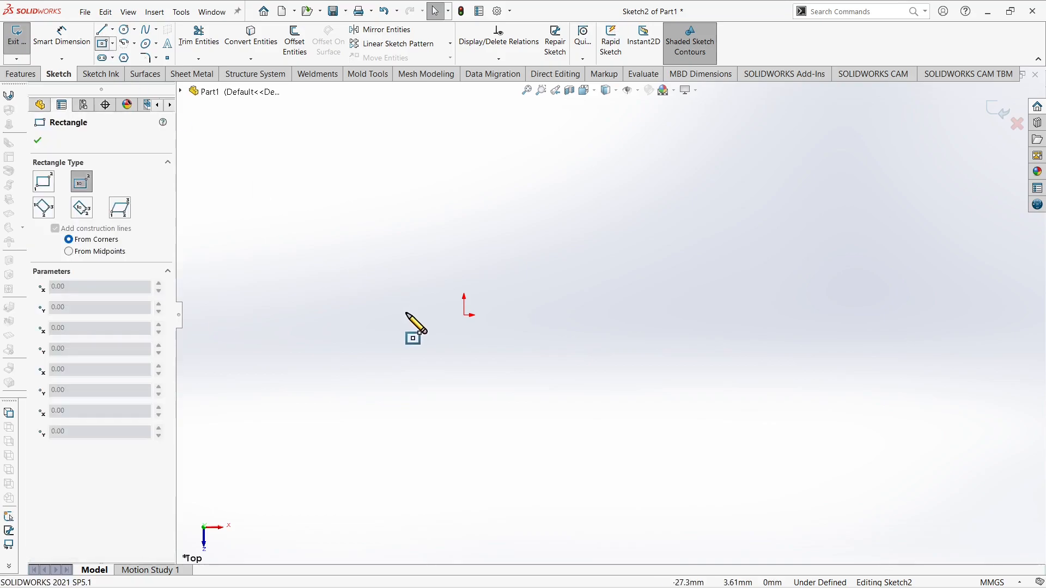
{"action": "left_click", "coordinate": [464, 315]}
{"action": "left_click", "coordinate": [668, 434]}
Dimension the rectangle's height and width to 100 mm each
{"action": "right_click", "coordinate": [714, 267]}
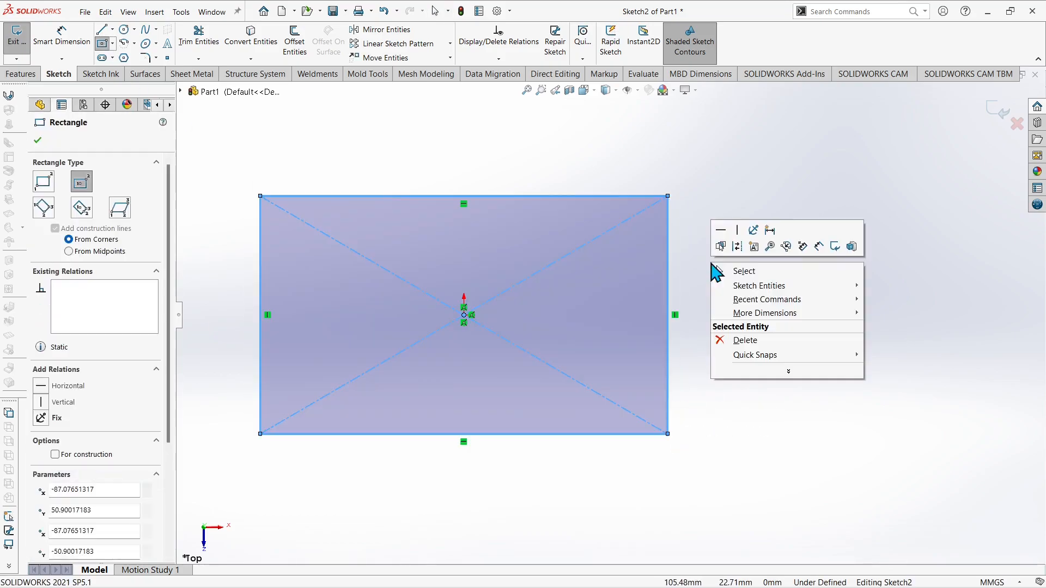
{"action": "left_click", "coordinate": [819, 247]}
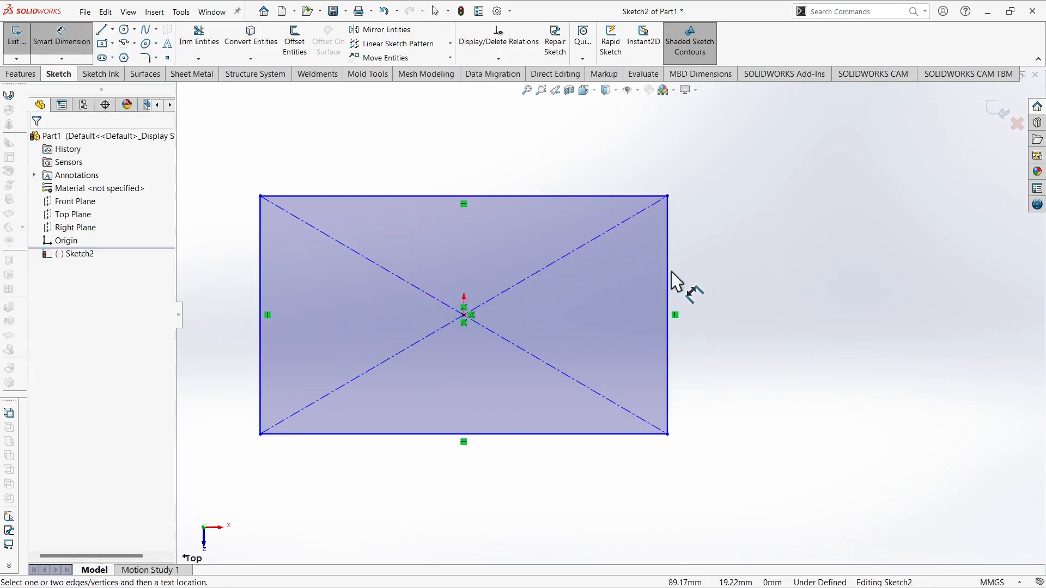
{"action": "left_click", "coordinate": [668, 284]}
{"action": "left_click", "coordinate": [748, 300]}
{"action": "type", "text": "100"}
{"action": "key", "text": "Return"}
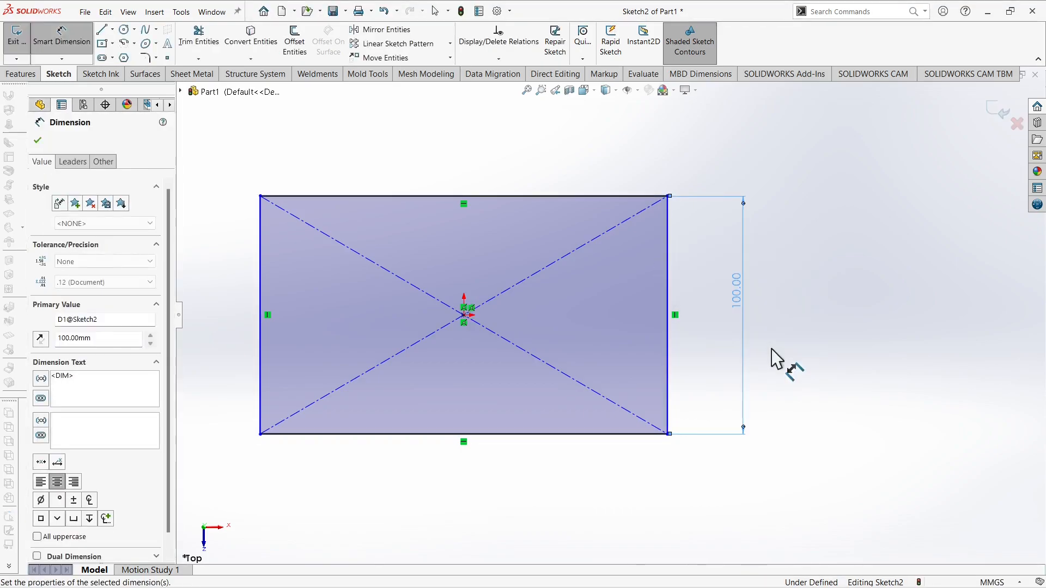
{"action": "left_click", "coordinate": [619, 196]}
{"action": "left_click", "coordinate": [618, 160]}
{"action": "type", "text": "100"}
{"action": "key", "text": "Return"}
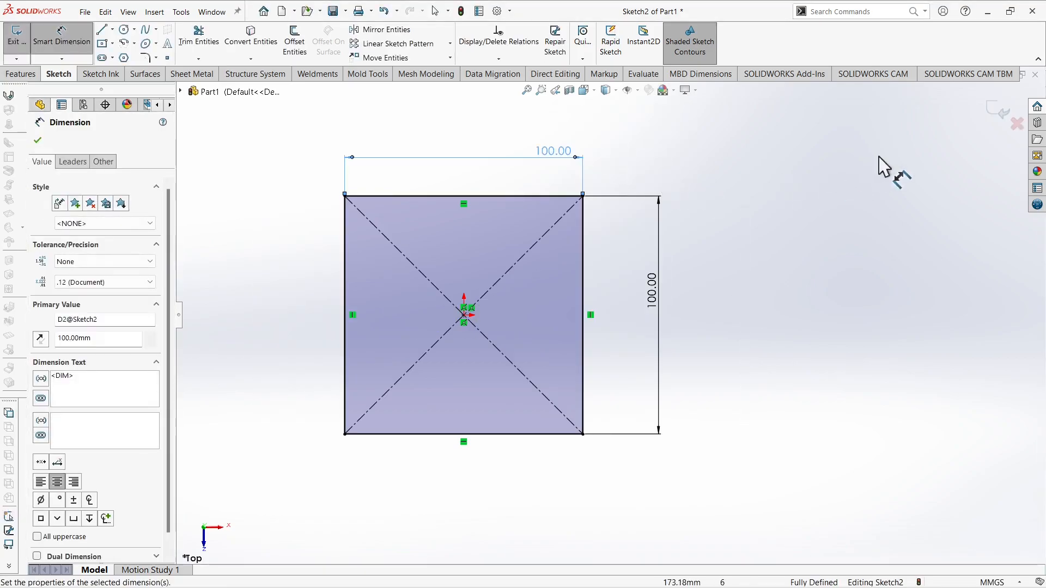
Finish the sketch and extrude the square 100 mm with a Blind end condition
{"action": "left_click", "coordinate": [1001, 112]}
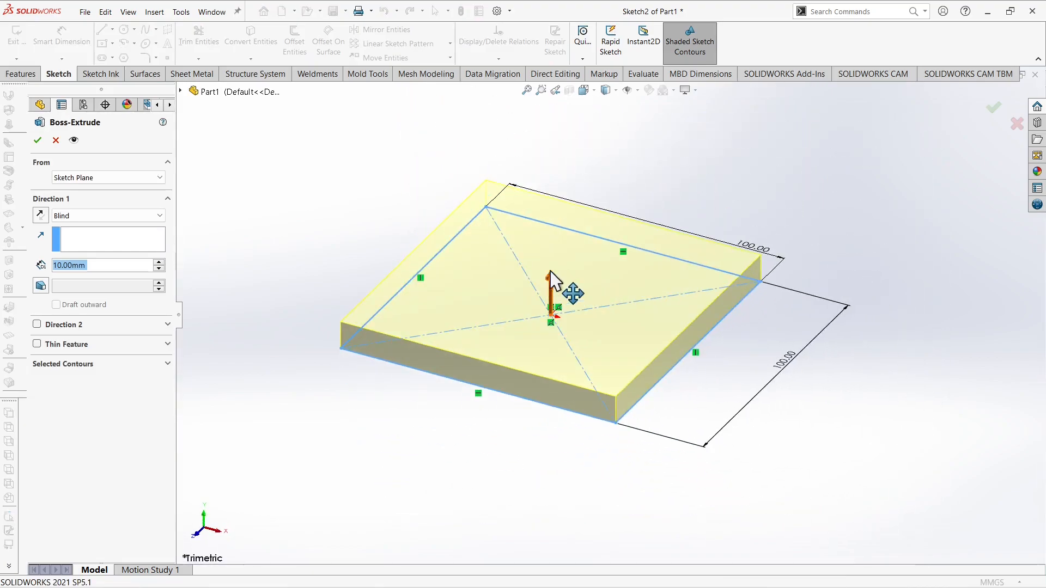
{"action": "left_click_drag", "start_coordinate": [555, 295], "coordinate": [553, 196]}
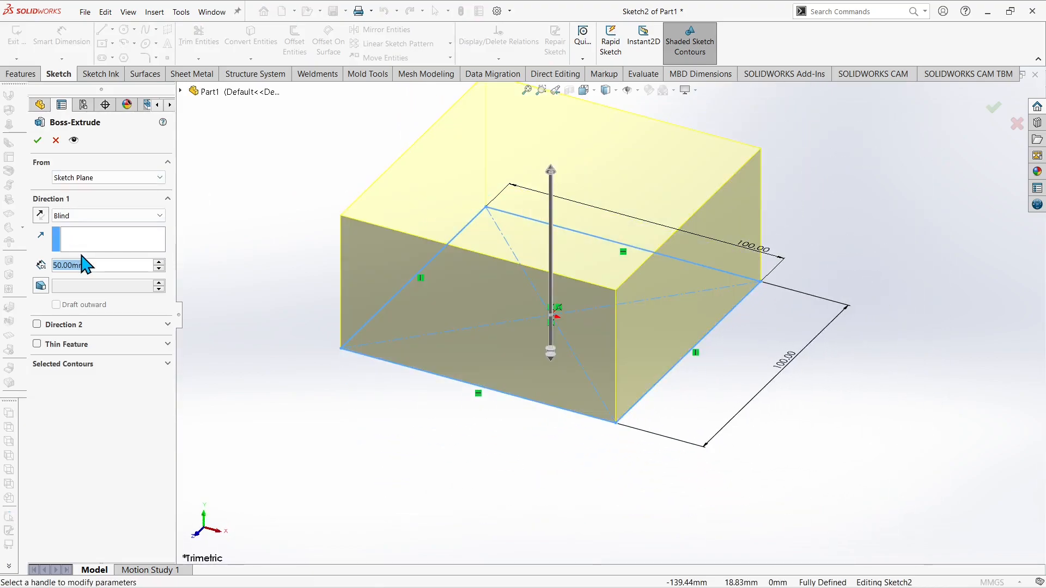
{"action": "type", "text": "100"}
{"action": "key", "text": "Return"}
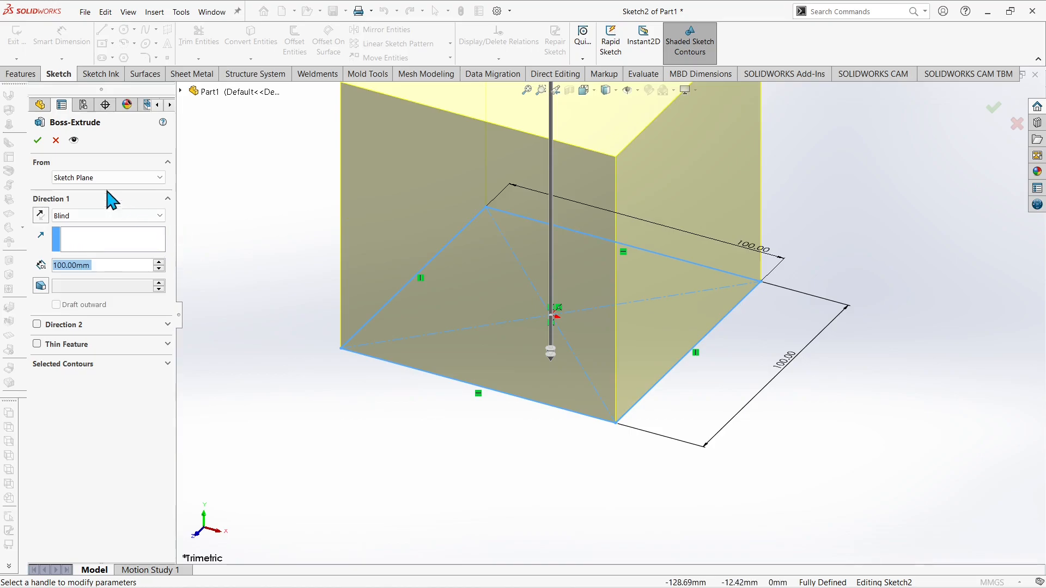
{"action": "left_click", "coordinate": [37, 140]}
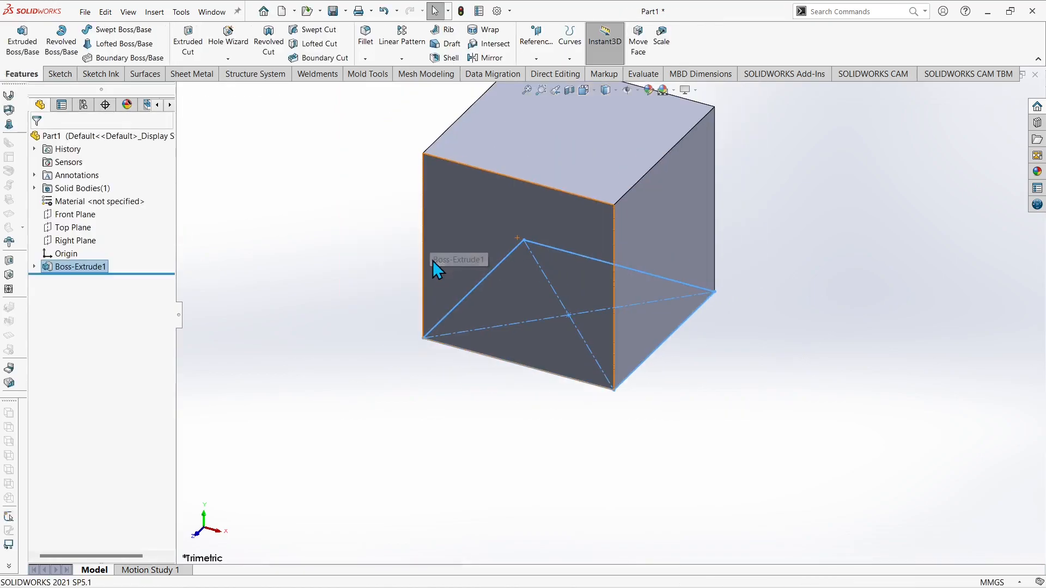
Open a new sketch on the Front Plane through the cube
{"action": "left_click", "coordinate": [831, 266]}
{"action": "middle_click_drag", "start_coordinate": [736, 229], "coordinate": [657, 286]}
{"action": "key", "text": "z"}
{"action": "left_click", "coordinate": [49, 217]}
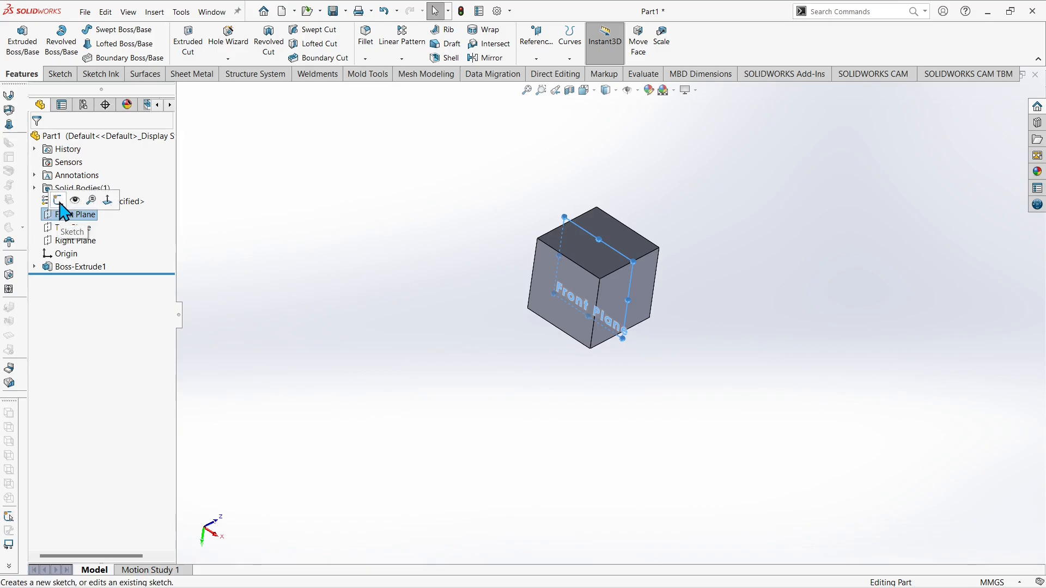
{"action": "left_click", "coordinate": [58, 201]}
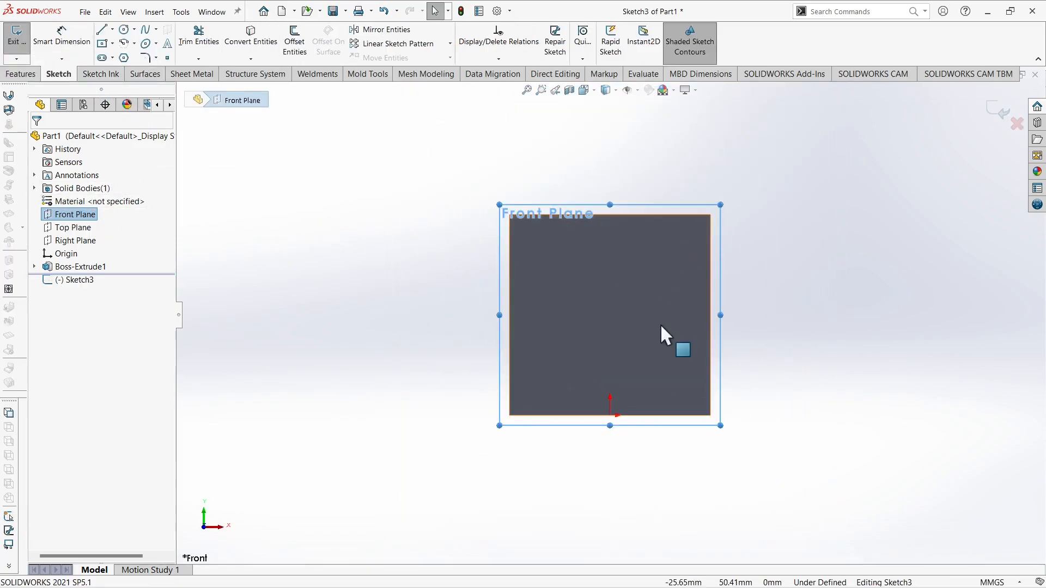
{"action": "left_click", "coordinate": [293, 167]}
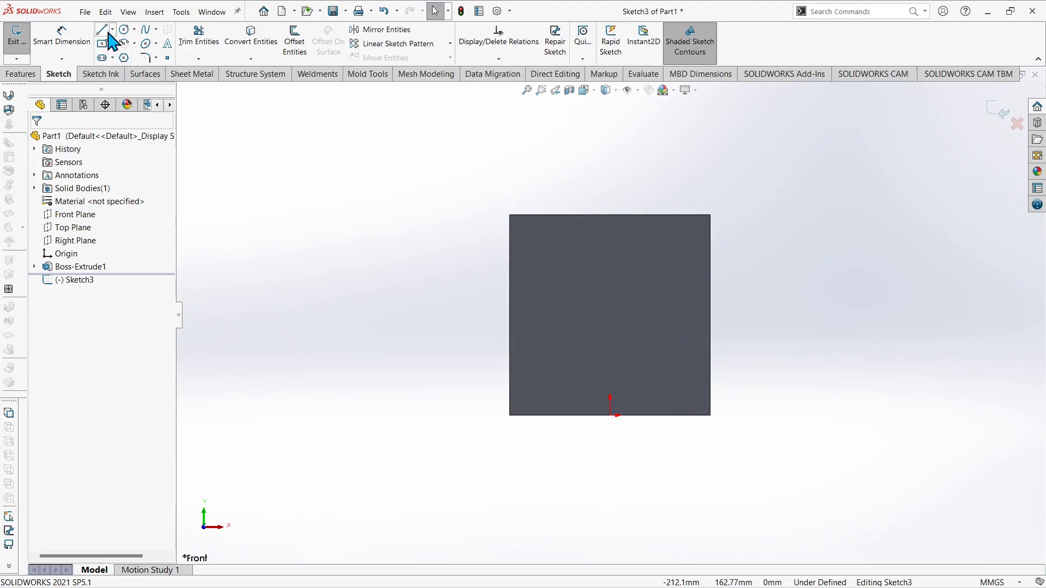
Sketch a vertical centerline beside the cube, starting level with its base and about 117 mm to the right of the origin
{"action": "left_click", "coordinate": [113, 30]}
{"action": "left_click", "coordinate": [118, 58]}
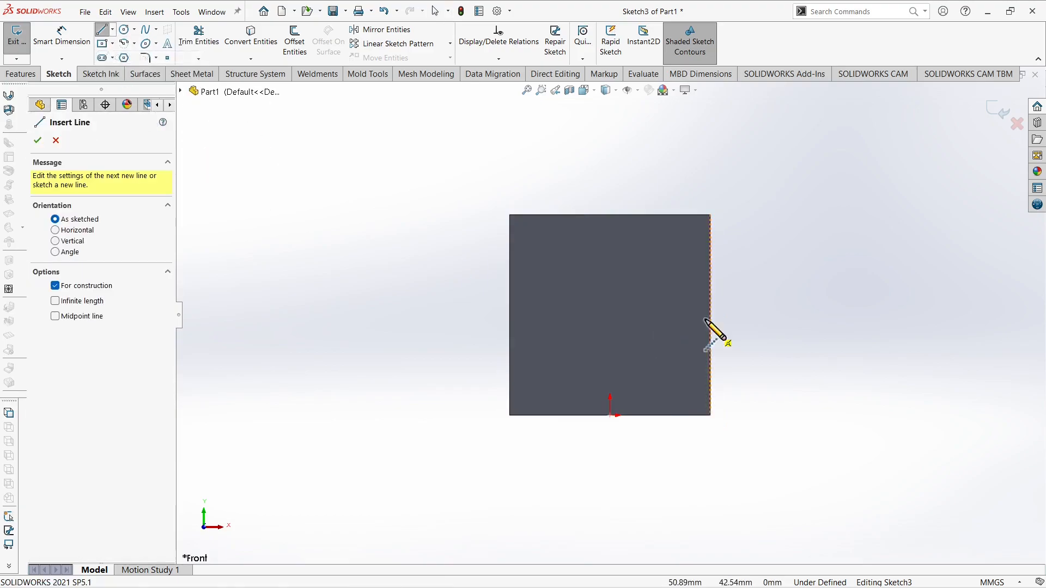
{"action": "scroll", "coordinate": [709, 338], "scroll_direction": "up", "scroll_amount": 2}
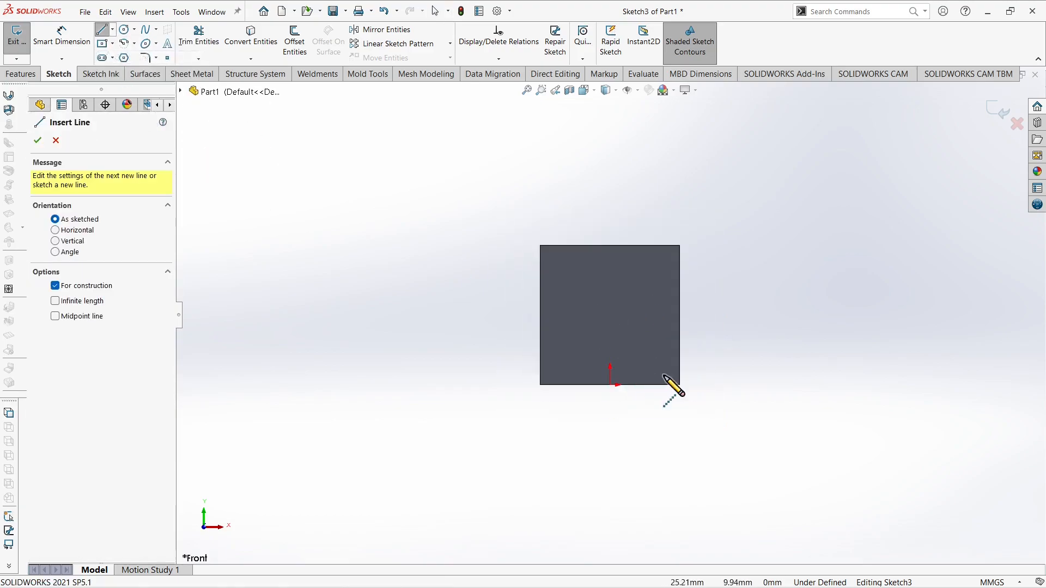
{"action": "left_click", "coordinate": [773, 385]}
{"action": "left_click", "coordinate": [773, 252]}
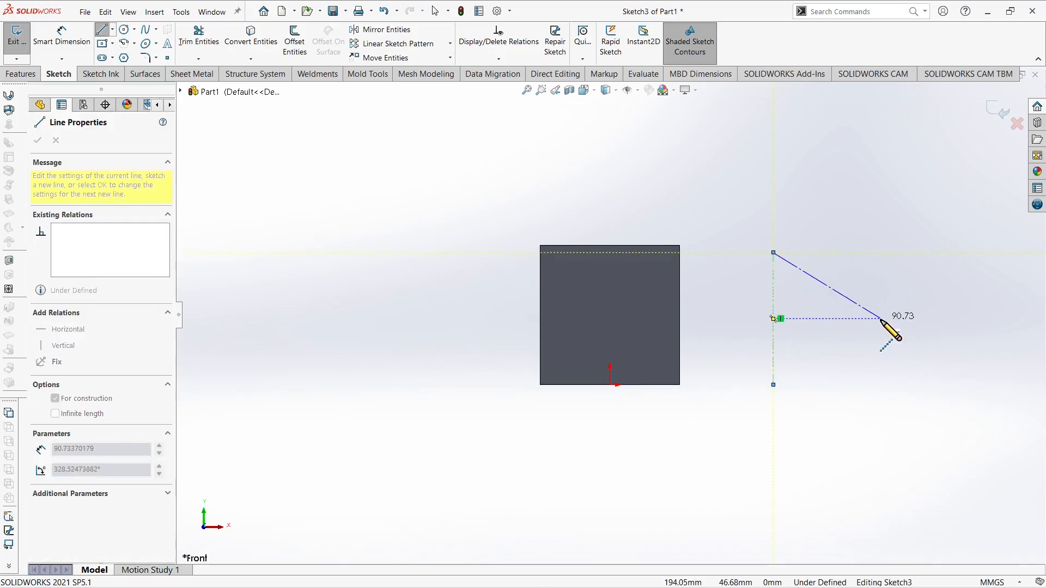
{"action": "key", "text": "Escape"}
{"action": "scroll", "coordinate": [763, 348], "scroll_direction": "up", "scroll_amount": 3}
{"action": "scroll", "coordinate": [645, 303], "scroll_direction": "down", "scroll_amount": 4}
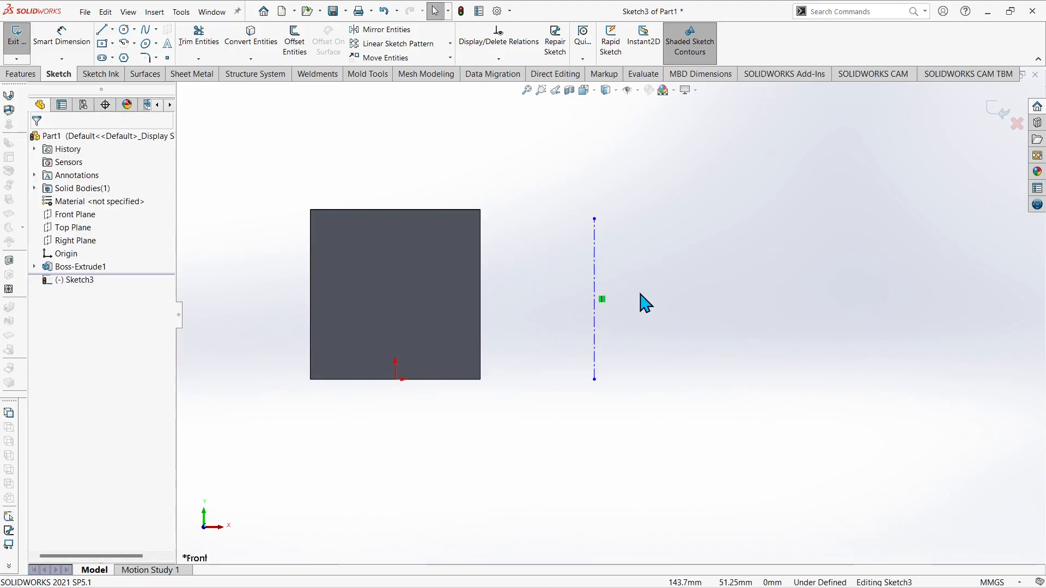
Sketch a circle about 81 mm in diameter beyond the centerline, centered level with the origin and about 254 mm from it
{"action": "left_click", "coordinate": [124, 30]}
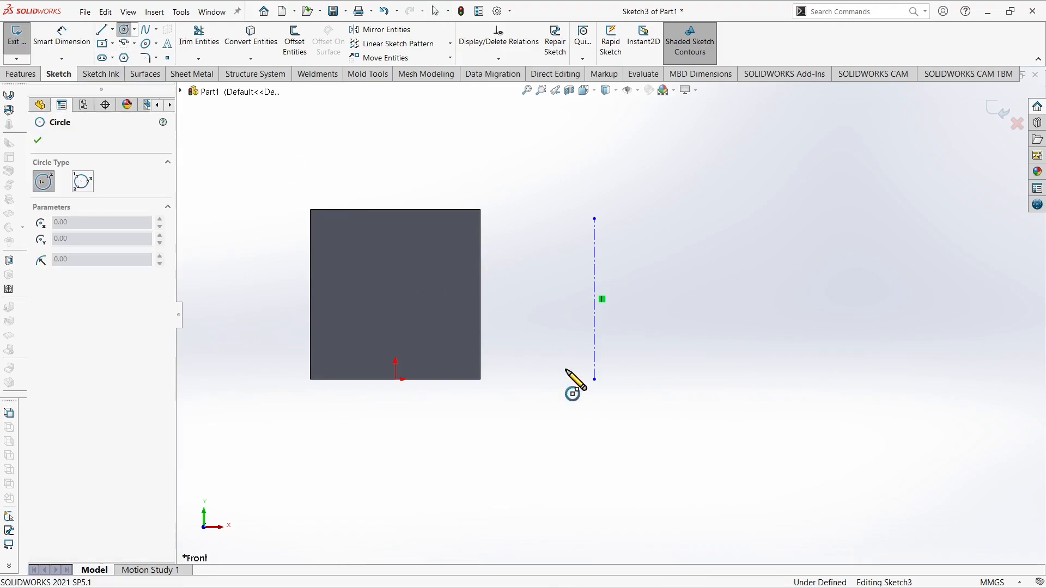
{"action": "left_click", "coordinate": [800, 380]}
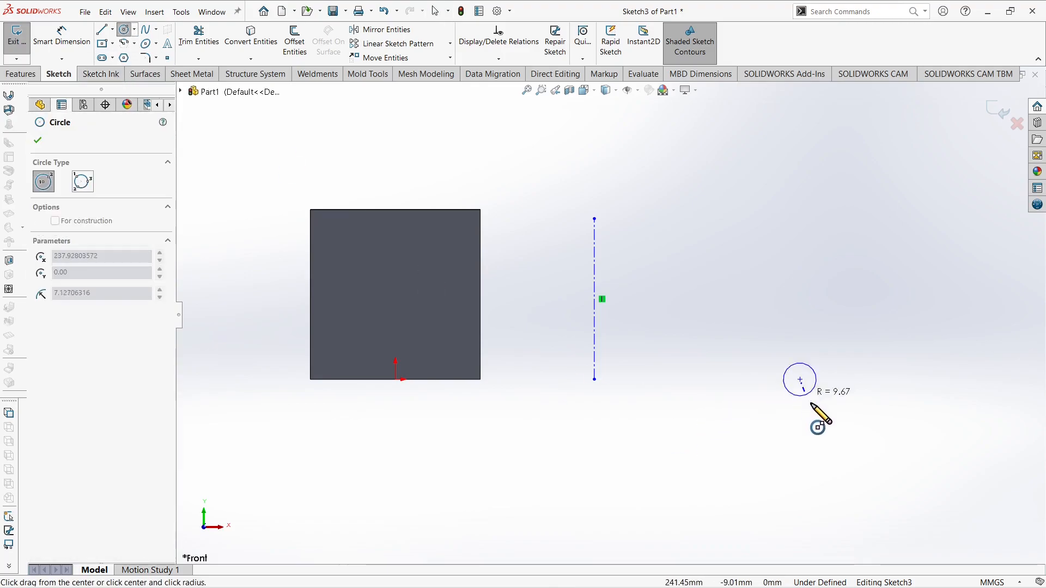
{"action": "left_click", "coordinate": [838, 440]}
{"action": "key", "text": "Escape"}
{"action": "left_click_drag", "start_coordinate": [800, 380], "coordinate": [827, 380]}
{"action": "left_click", "coordinate": [542, 361]}
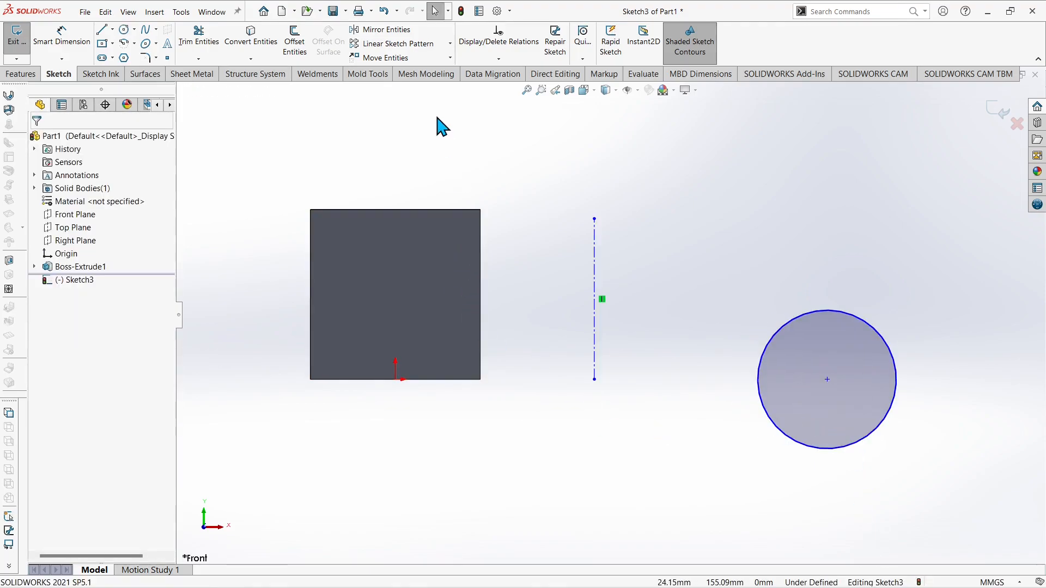
Fully define the sketch by applying automatic relations and dimensions to all its entities
{"action": "left_click", "coordinate": [583, 60]}
{"action": "left_click", "coordinate": [554, 51]}
{"action": "left_click", "coordinate": [498, 58]}
{"action": "left_click", "coordinate": [498, 59]}
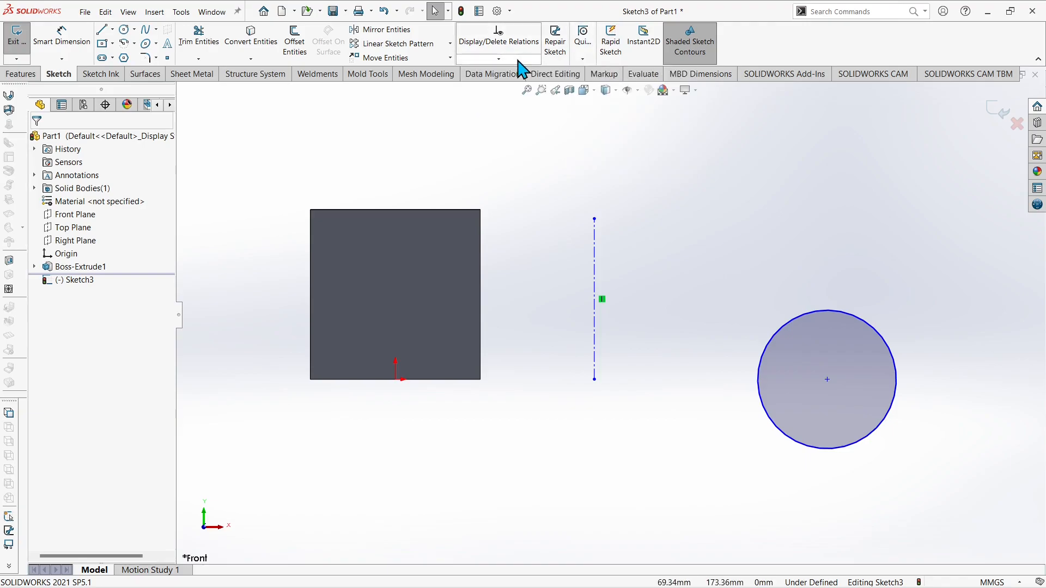
{"action": "left_click", "coordinate": [499, 58]}
{"action": "left_click", "coordinate": [497, 99]}
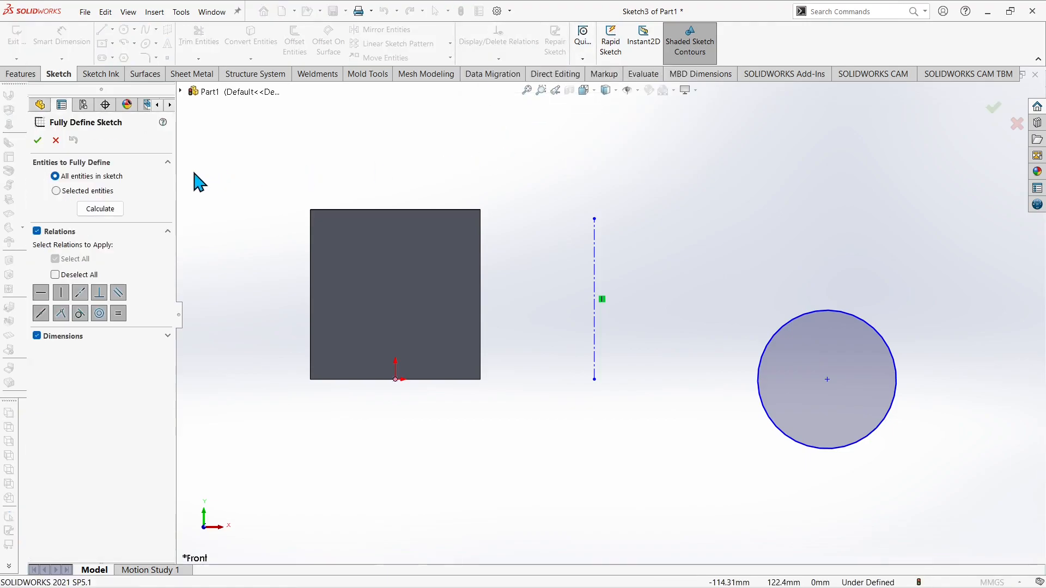
{"action": "left_click", "coordinate": [37, 140]}
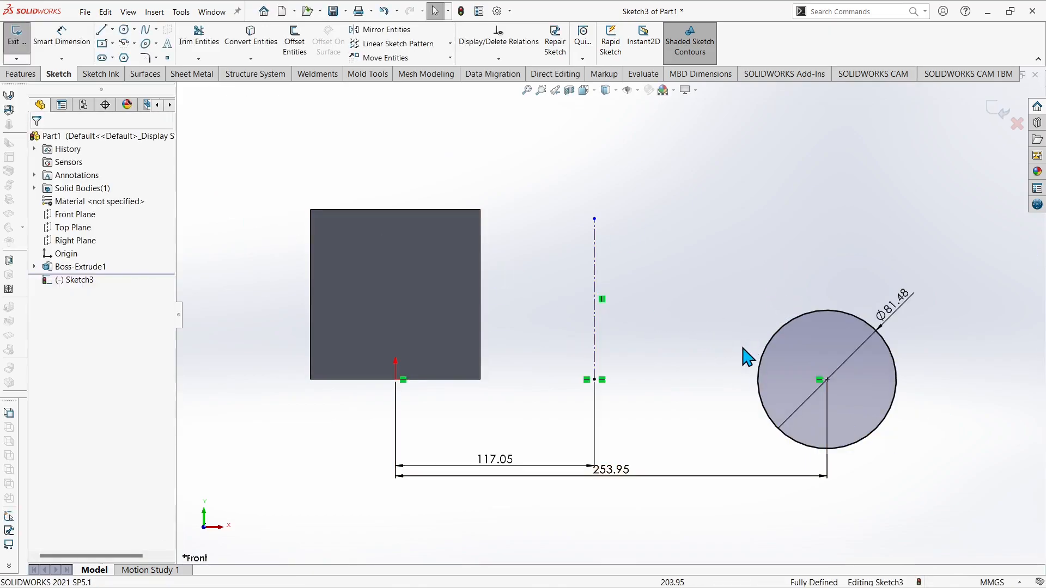
Exit the fully defined circle-and-centerline sketch
{"action": "left_click", "coordinate": [997, 117]}
{"action": "middle_click_drag", "start_coordinate": [775, 248], "coordinate": [705, 371]}
{"action": "left_click", "coordinate": [61, 41]}
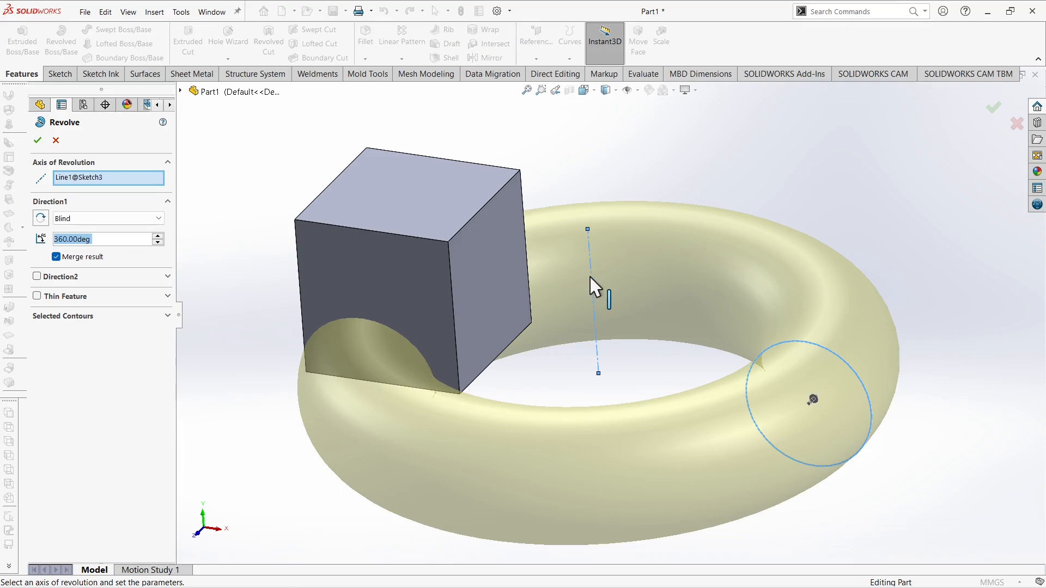
{"action": "scroll", "coordinate": [793, 415], "scroll_direction": "down", "scroll_amount": 4}
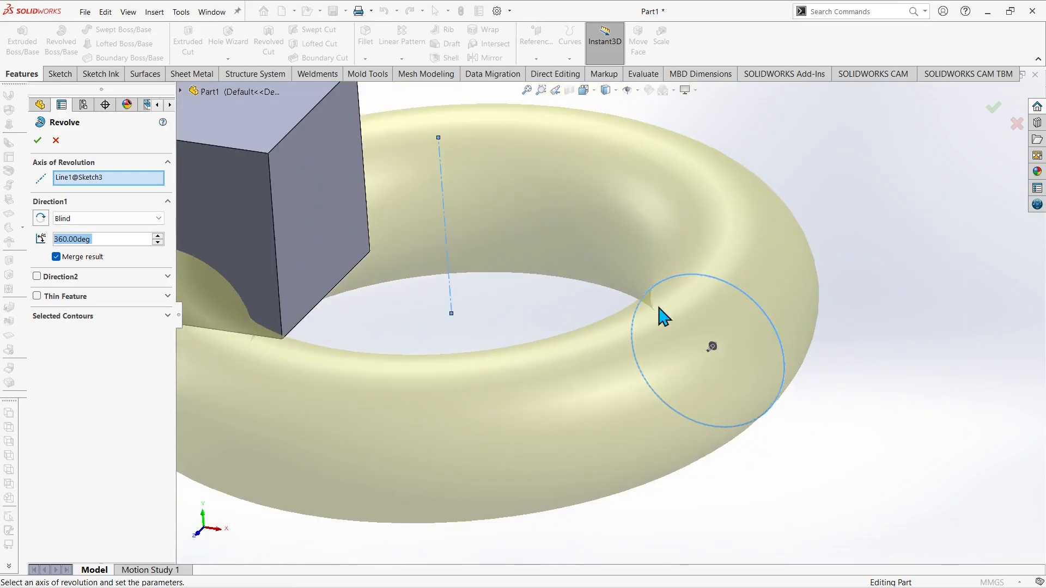
{"action": "scroll", "coordinate": [696, 256], "scroll_direction": "up", "scroll_amount": 4}
{"action": "middle_click_drag", "start_coordinate": [682, 233], "coordinate": [710, 294]}
{"action": "middle_click_drag", "start_coordinate": [534, 259], "coordinate": [517, 246]}
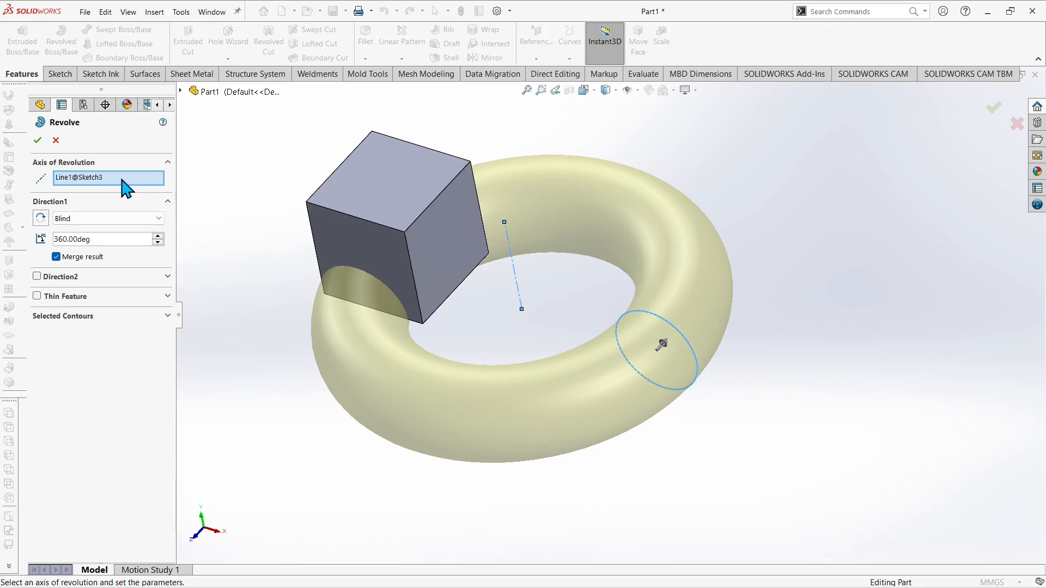
{"action": "left_click", "coordinate": [94, 178]}
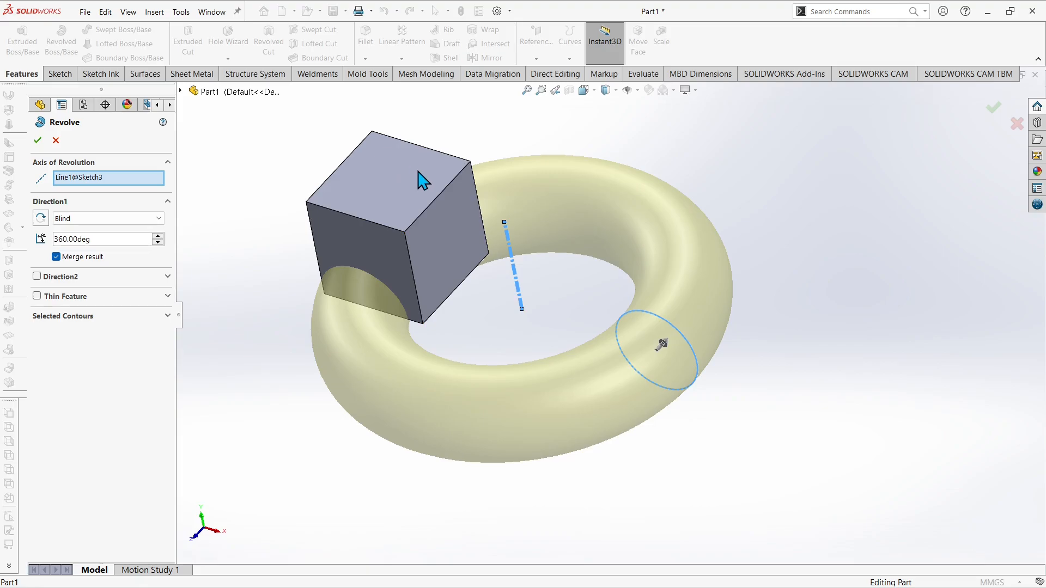
{"action": "left_click", "coordinate": [57, 141]}
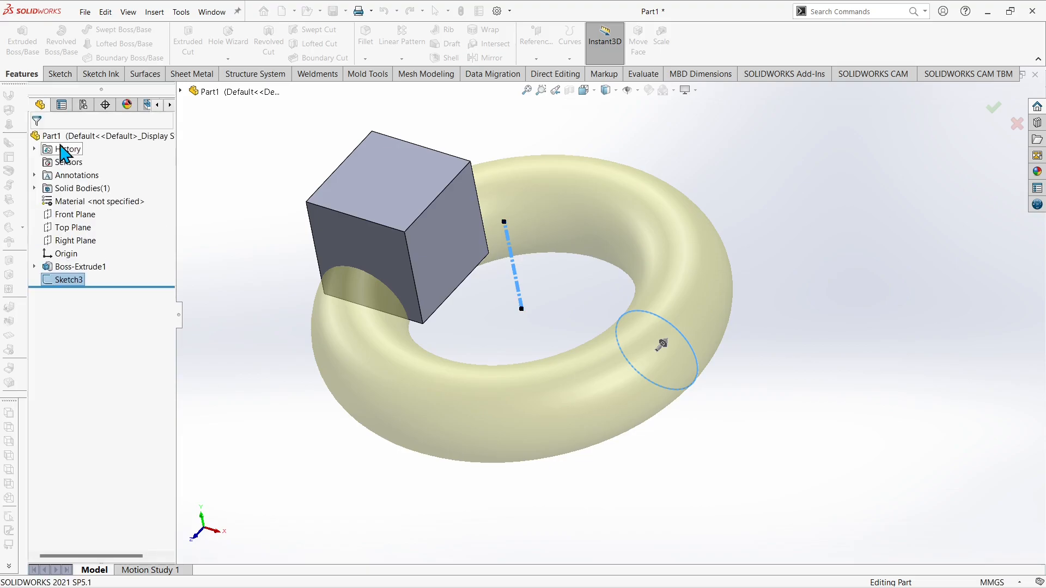
Edit the sketch plane of the circle-and-centerline sketch, replacing the Front Plane with the cube's front face
{"action": "middle_click_drag", "start_coordinate": [498, 280], "coordinate": [501, 218]}
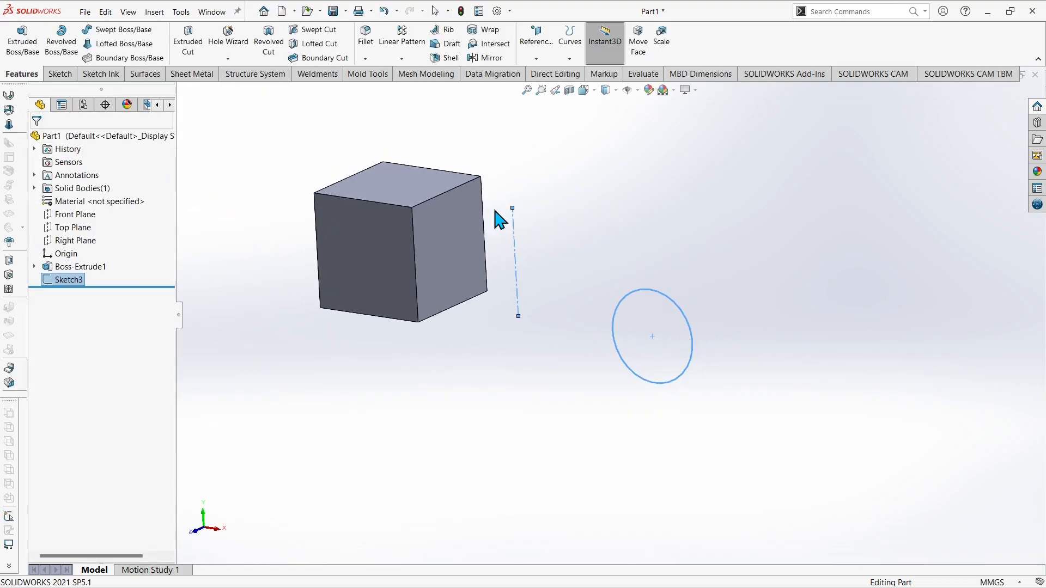
{"action": "scroll", "coordinate": [567, 269], "scroll_direction": "up", "scroll_amount": 3}
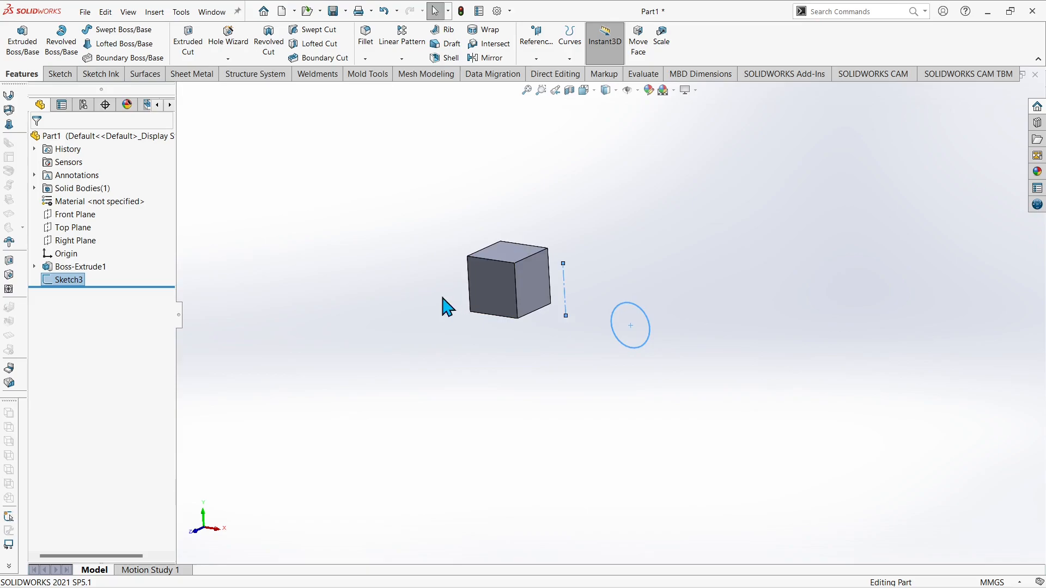
{"action": "right_click", "coordinate": [68, 281]}
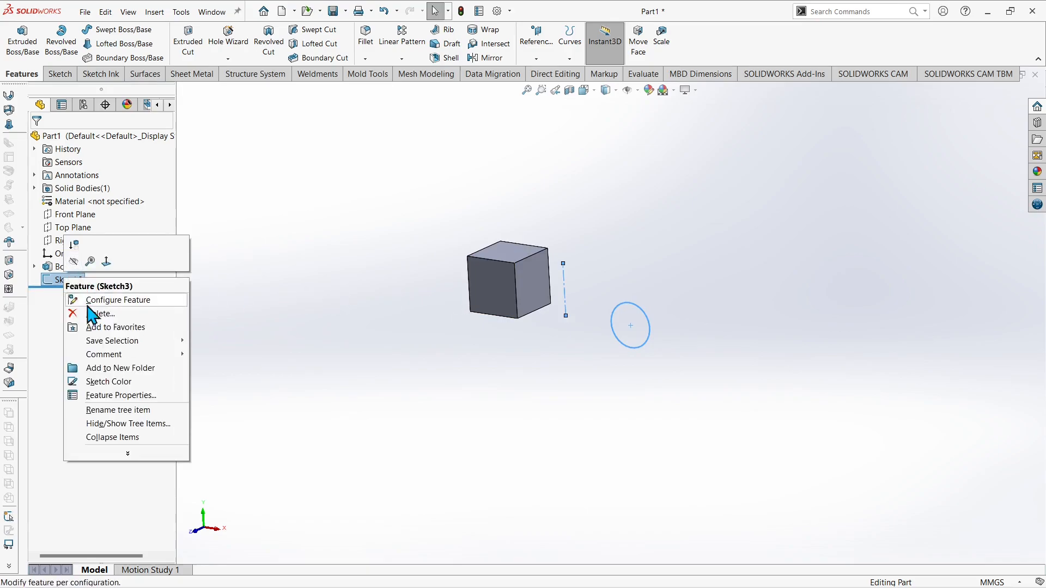
{"action": "left_click", "coordinate": [287, 310]}
{"action": "right_click", "coordinate": [60, 281]}
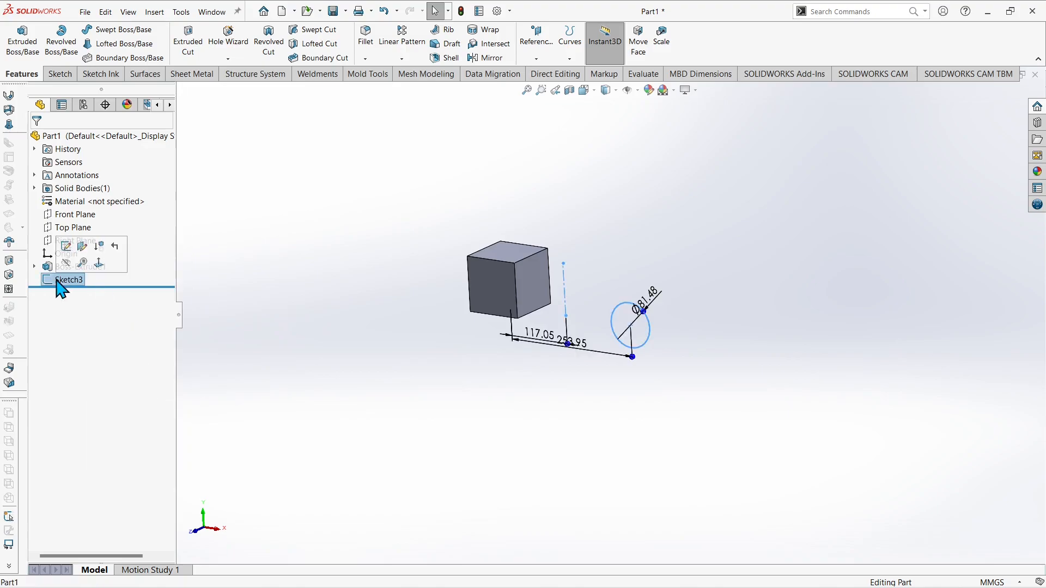
{"action": "left_click", "coordinate": [82, 258]}
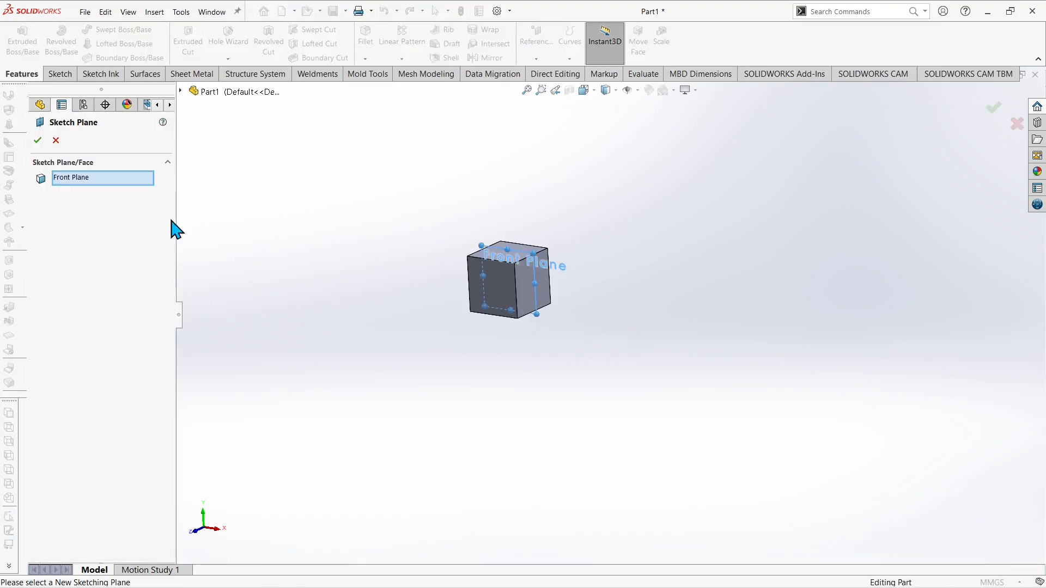
{"action": "left_click", "coordinate": [97, 179]}
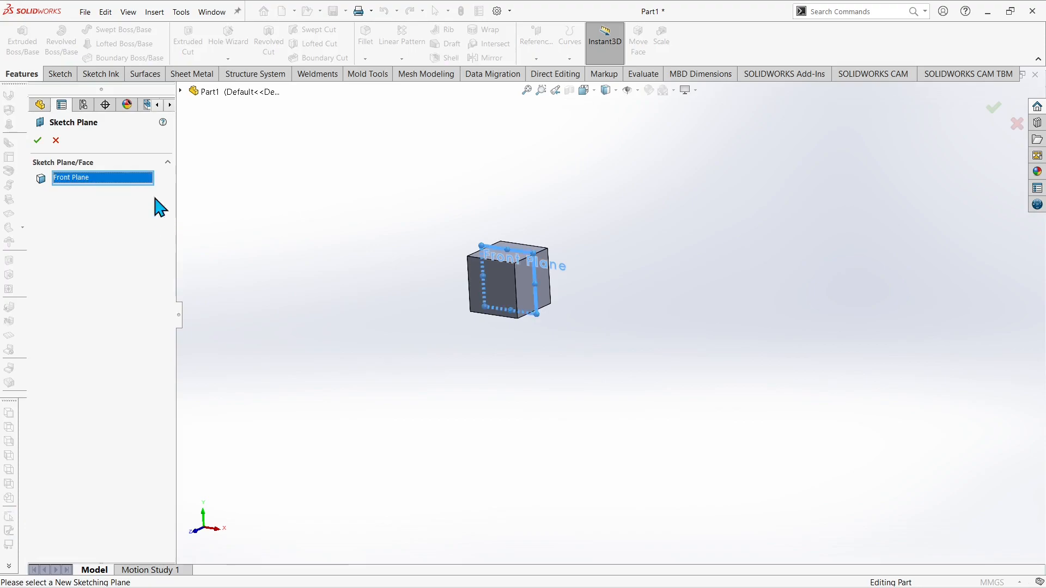
{"action": "scroll", "coordinate": [381, 322], "scroll_direction": "down", "scroll_amount": 6}
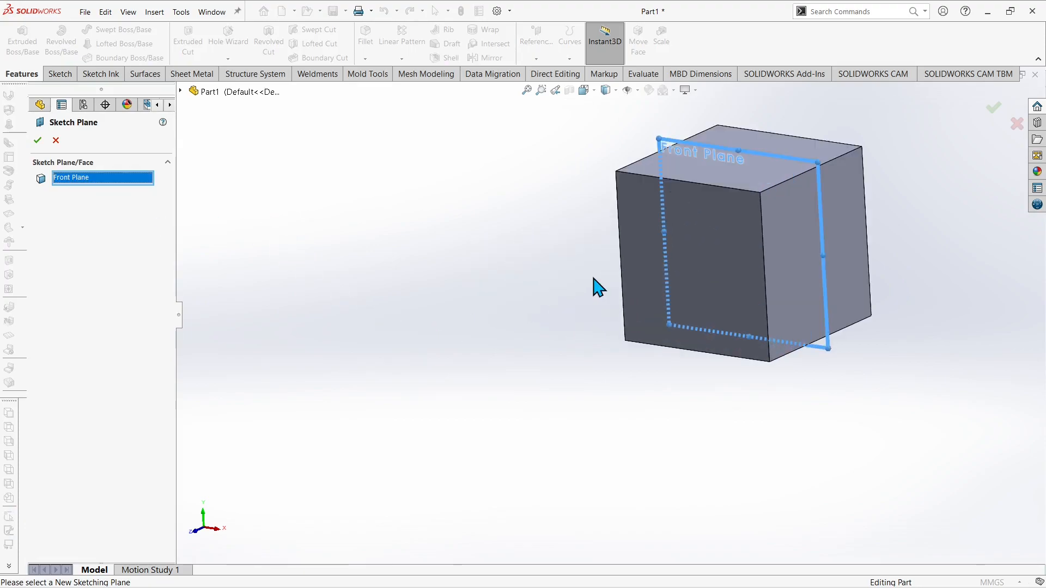
{"action": "left_click", "coordinate": [631, 222]}
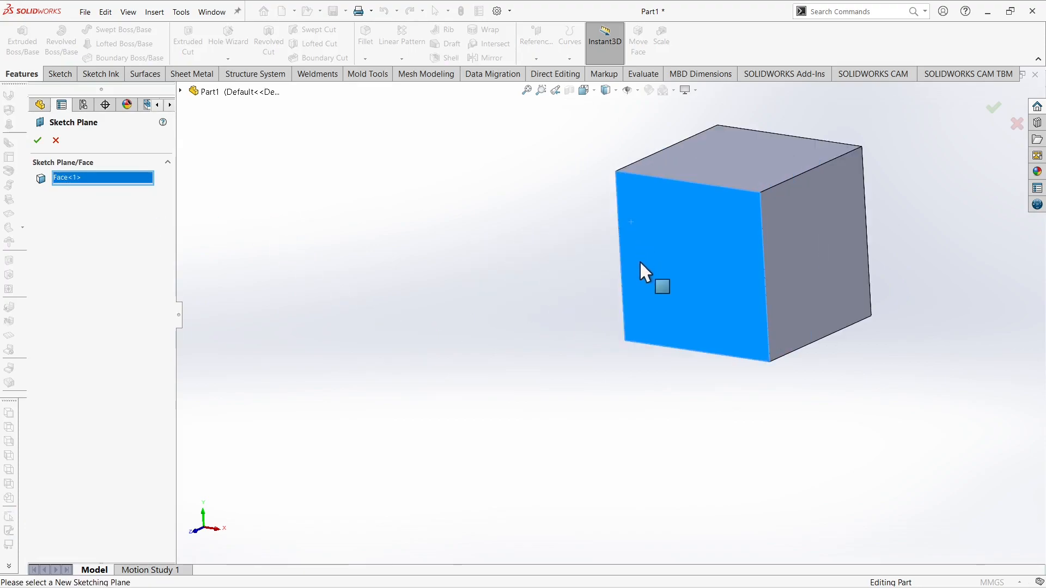
{"action": "left_click", "coordinate": [37, 140]}
{"action": "scroll", "coordinate": [338, 262], "scroll_direction": "up", "scroll_amount": 4}
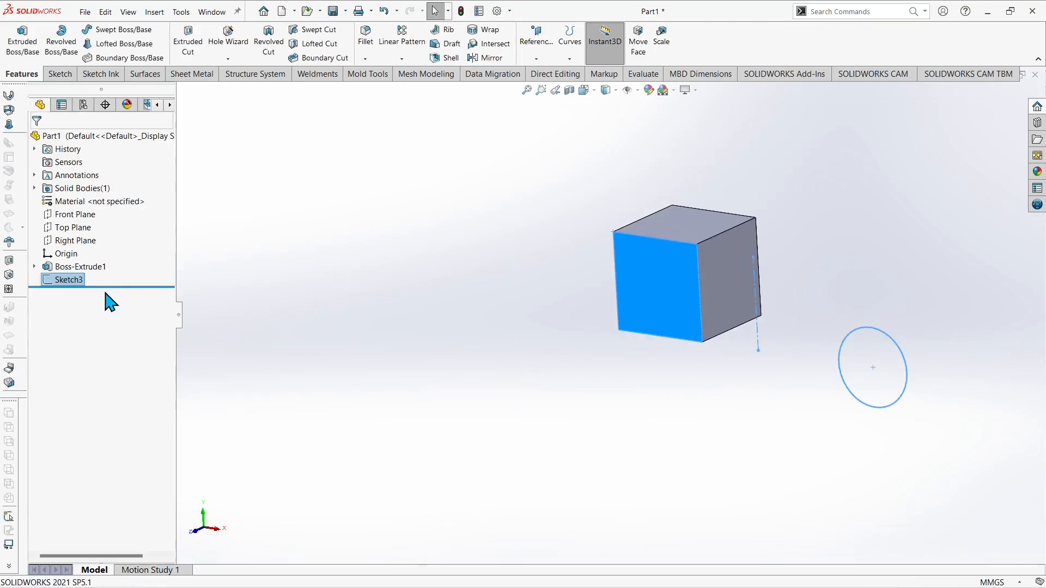
Start a 360-degree Revolved Boss/Base of the circle, using the right vertical edge of the cube's front face as axis
{"action": "left_click", "coordinate": [62, 49]}
{"action": "middle_click_drag", "start_coordinate": [433, 305], "coordinate": [463, 401]}
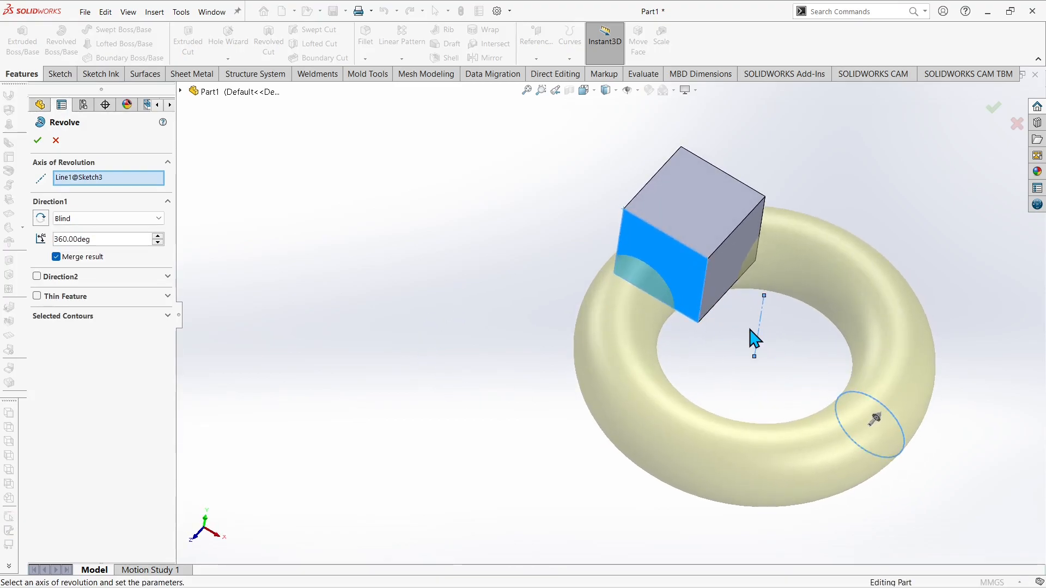
{"action": "left_click", "coordinate": [146, 181]}
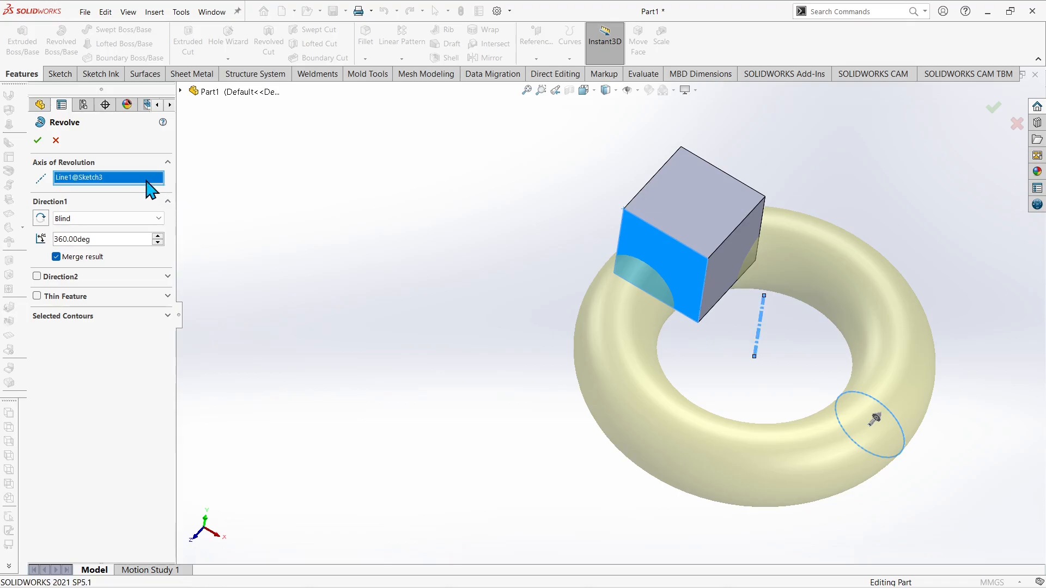
{"action": "middle_click_drag", "start_coordinate": [436, 275], "coordinate": [432, 254]}
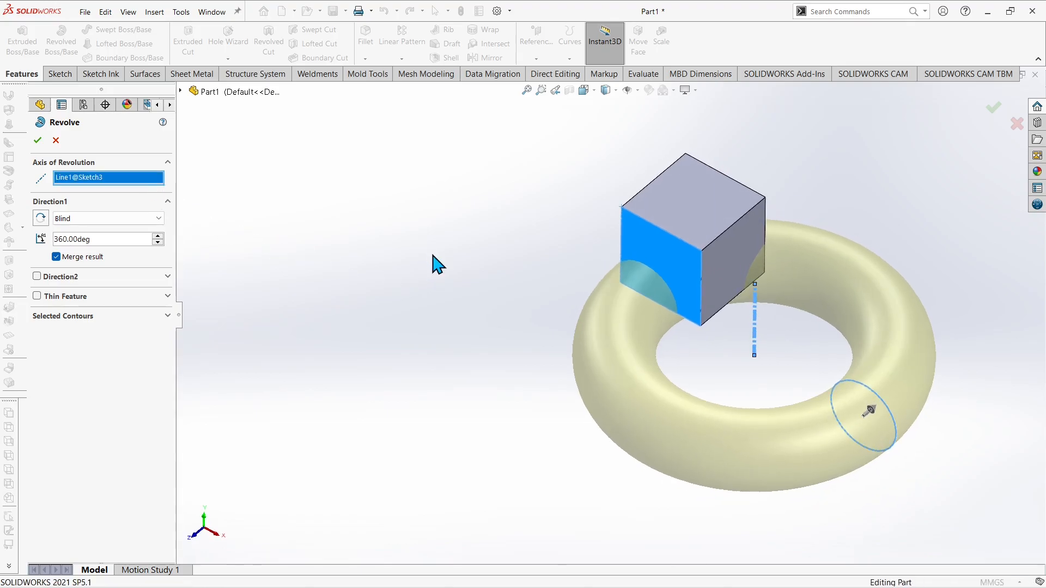
{"action": "left_click", "coordinate": [702, 290]}
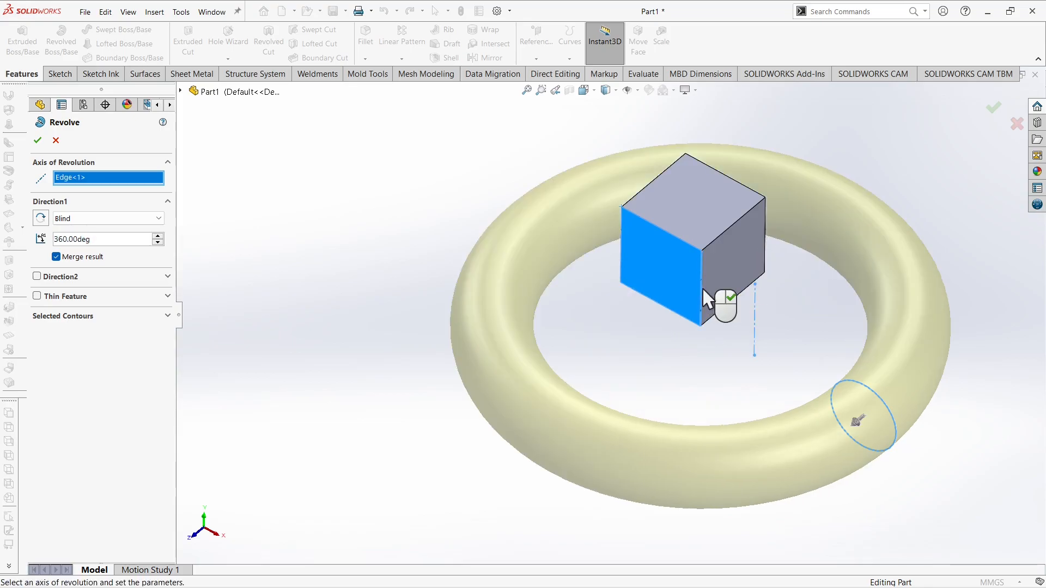
{"action": "middle_click_drag", "start_coordinate": [708, 298], "coordinate": [707, 263]}
{"action": "middle_click_drag", "start_coordinate": [463, 277], "coordinate": [493, 324]}
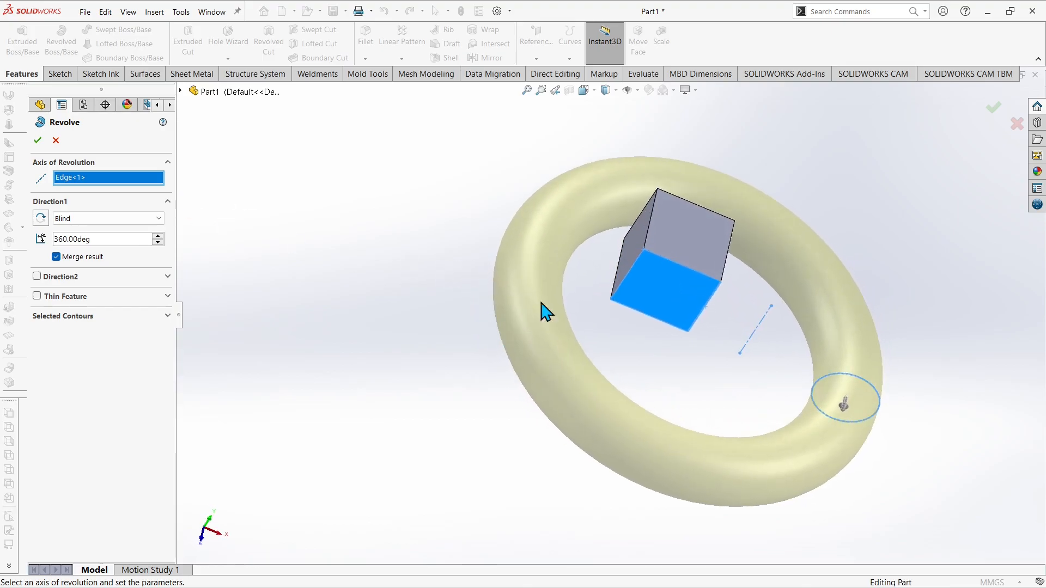
Change the axis of revolution to the left vertical edge of the cube's front face
{"action": "left_click", "coordinate": [620, 281]}
{"action": "middle_click_drag", "start_coordinate": [621, 289], "coordinate": [616, 311]}
{"action": "scroll", "coordinate": [465, 262], "scroll_direction": "up", "scroll_amount": 3}
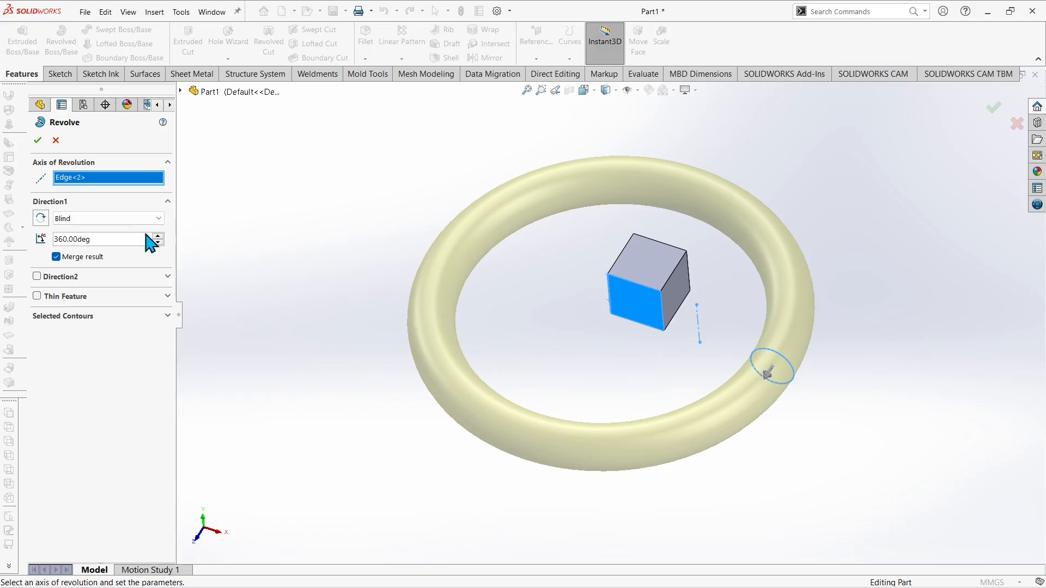
Set the revolve's Direction 1 to Up To Vertex, ending at the rear right corner of the cube's top face
{"action": "left_click", "coordinate": [117, 219]}
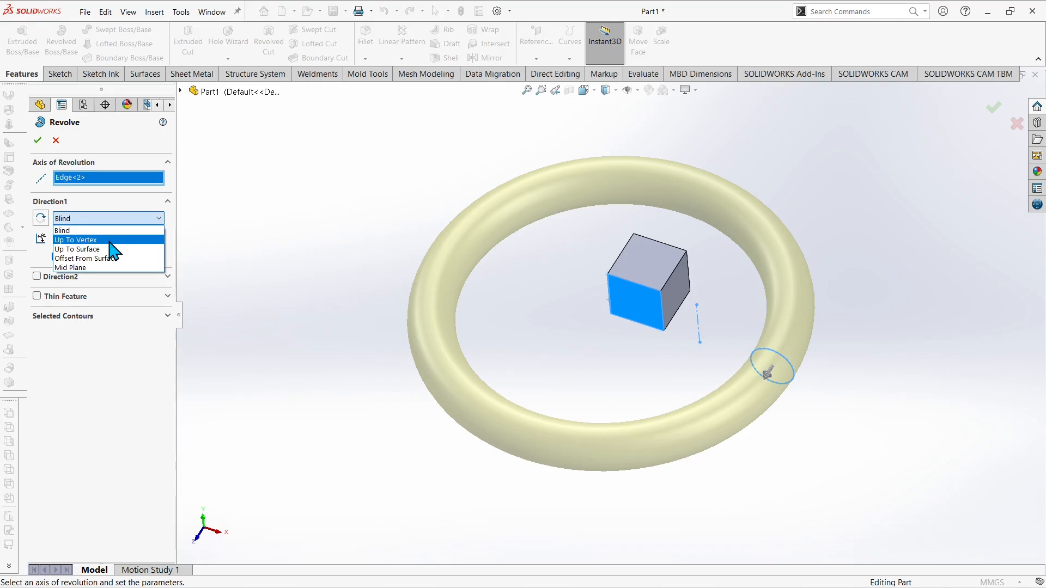
{"action": "left_click", "coordinate": [110, 241]}
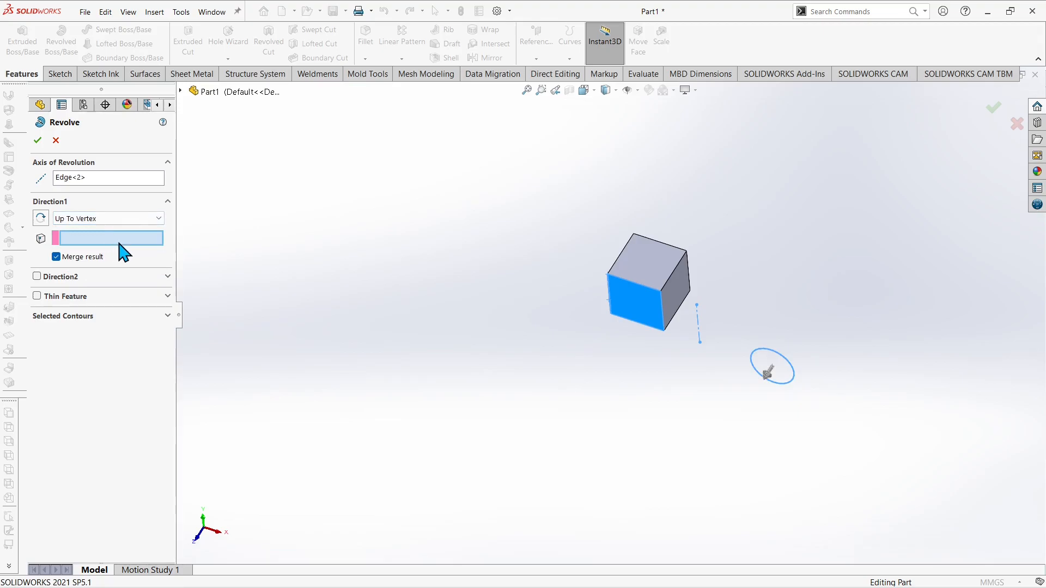
{"action": "scroll", "coordinate": [656, 368], "scroll_direction": "down", "scroll_amount": 2}
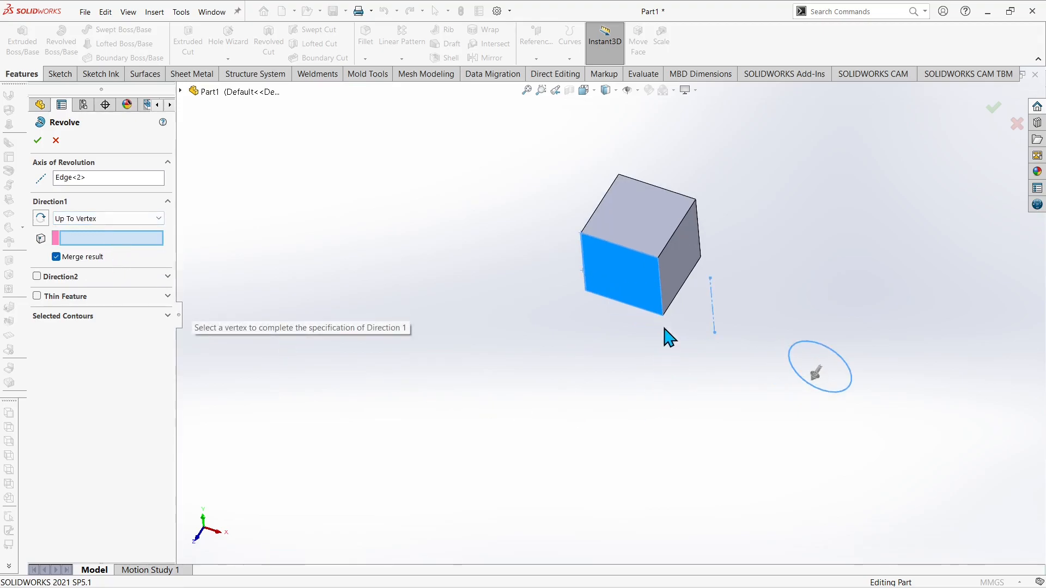
{"action": "middle_click_drag", "start_coordinate": [701, 227], "coordinate": [697, 223]}
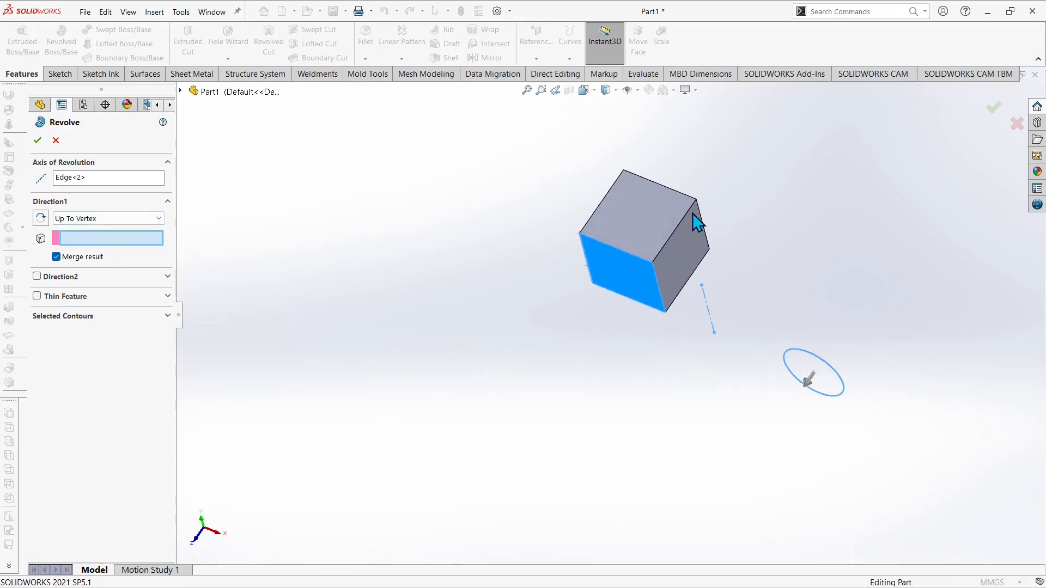
{"action": "left_click", "coordinate": [697, 200]}
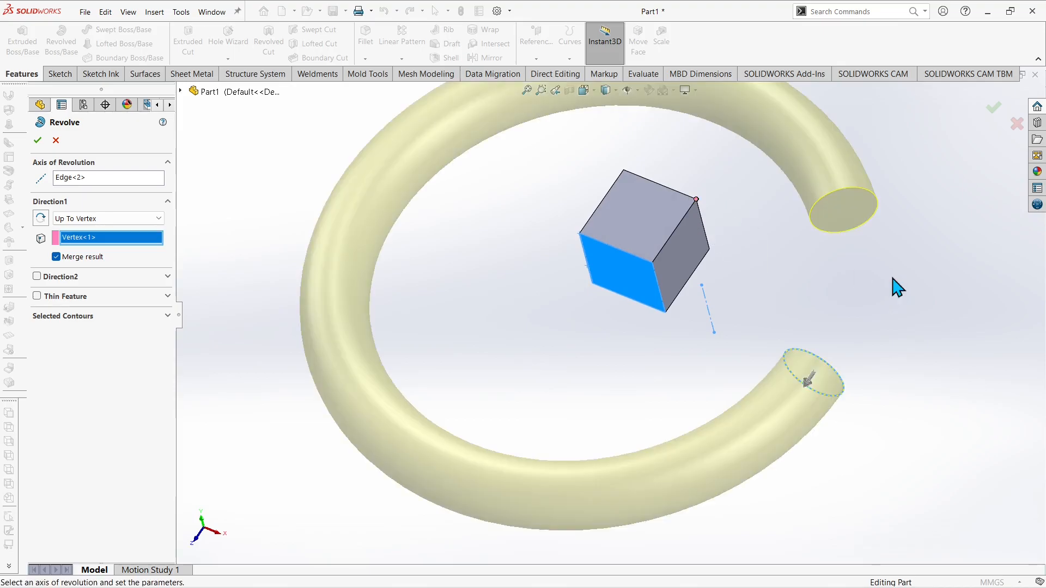
{"action": "middle_click_drag", "start_coordinate": [858, 294], "coordinate": [853, 356]}
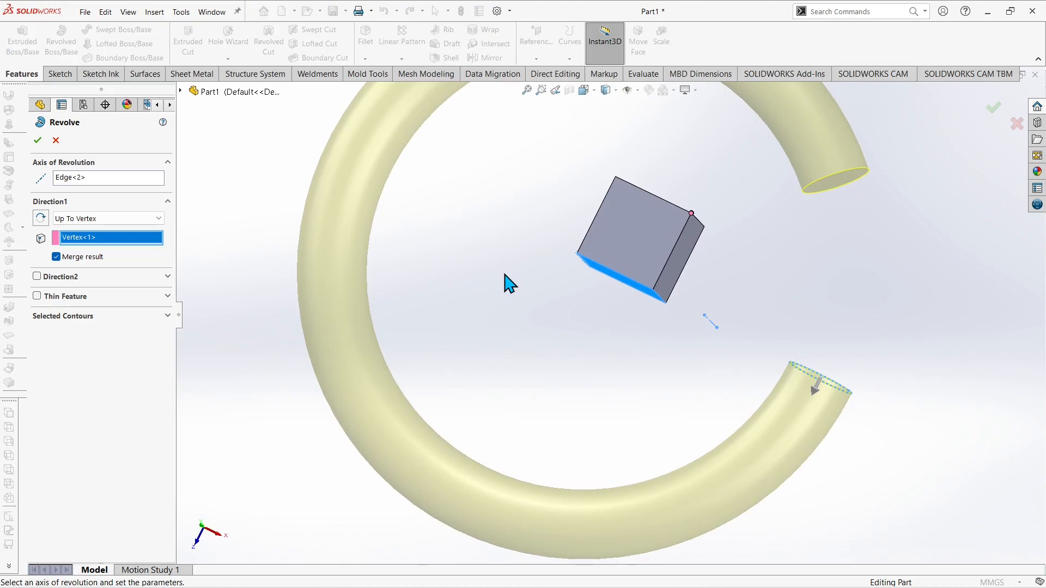
{"action": "left_click", "coordinate": [578, 254]}
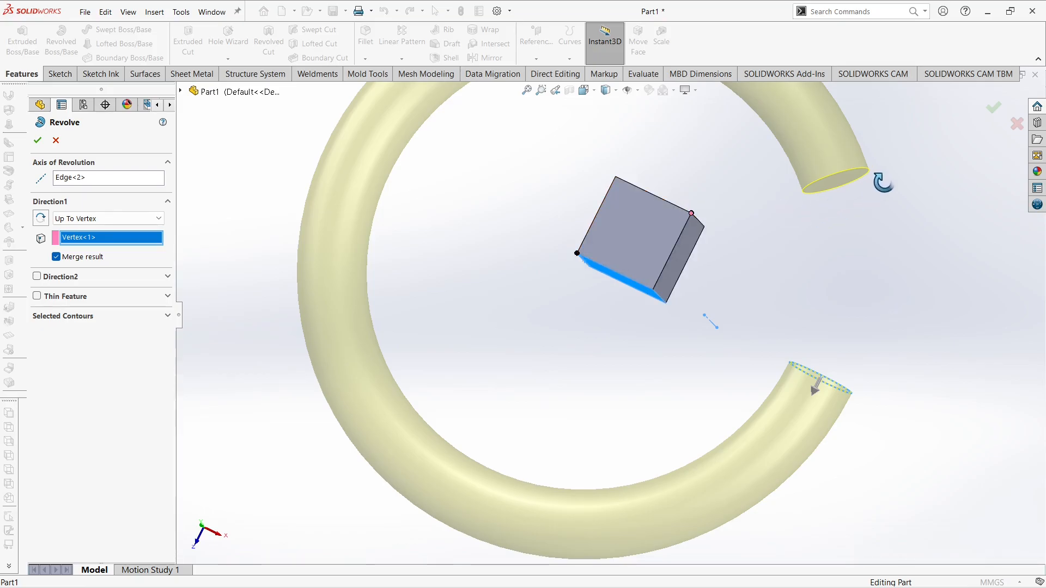
{"action": "middle_click_drag", "start_coordinate": [877, 183], "coordinate": [833, 164]}
{"action": "key", "text": "f"}
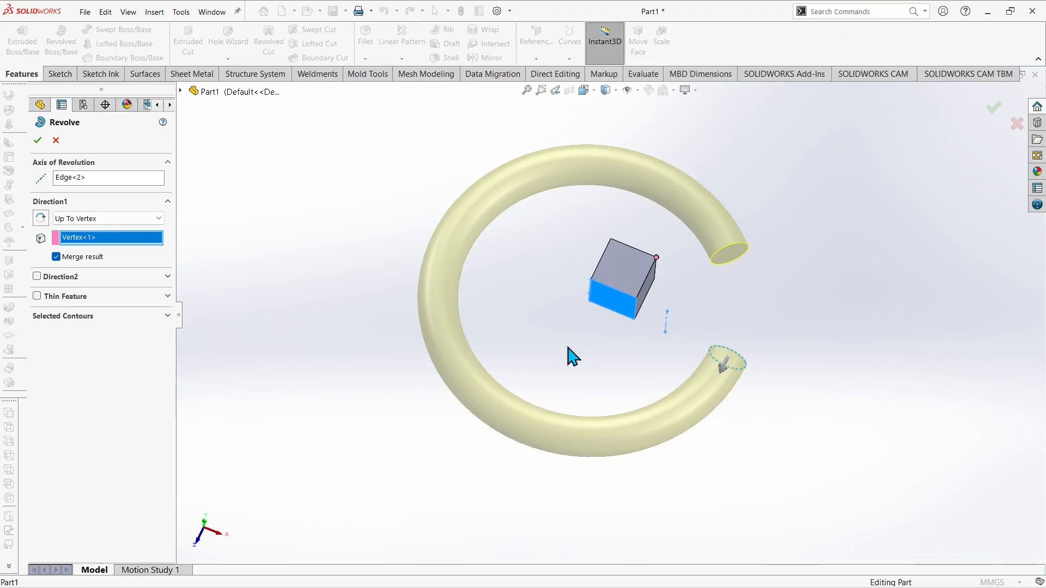
Switch Direction 1 to Up To Surface and try to end the revolve at the cube's front face
{"action": "left_click", "coordinate": [118, 219]}
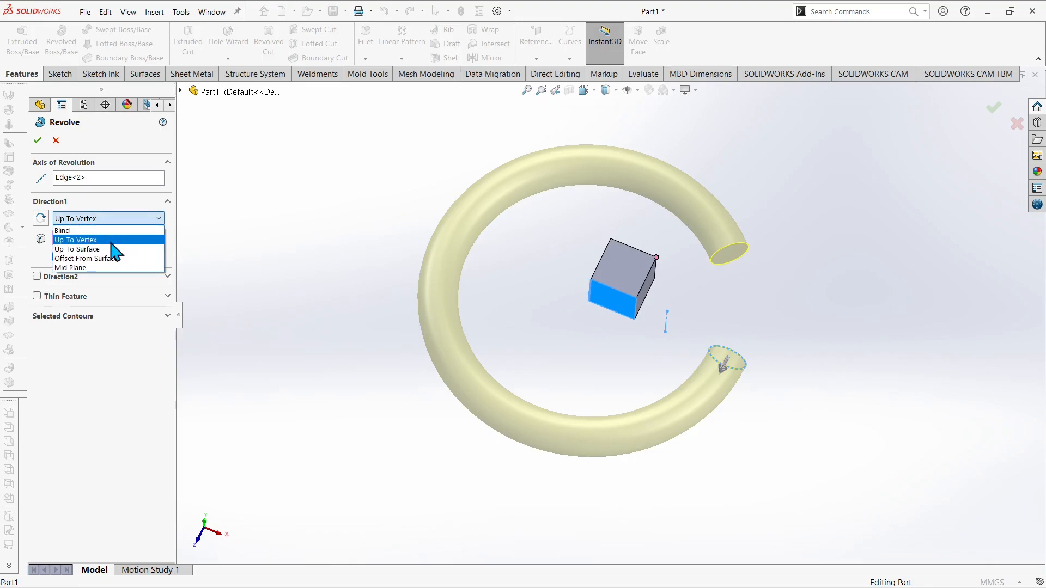
{"action": "left_click", "coordinate": [88, 249]}
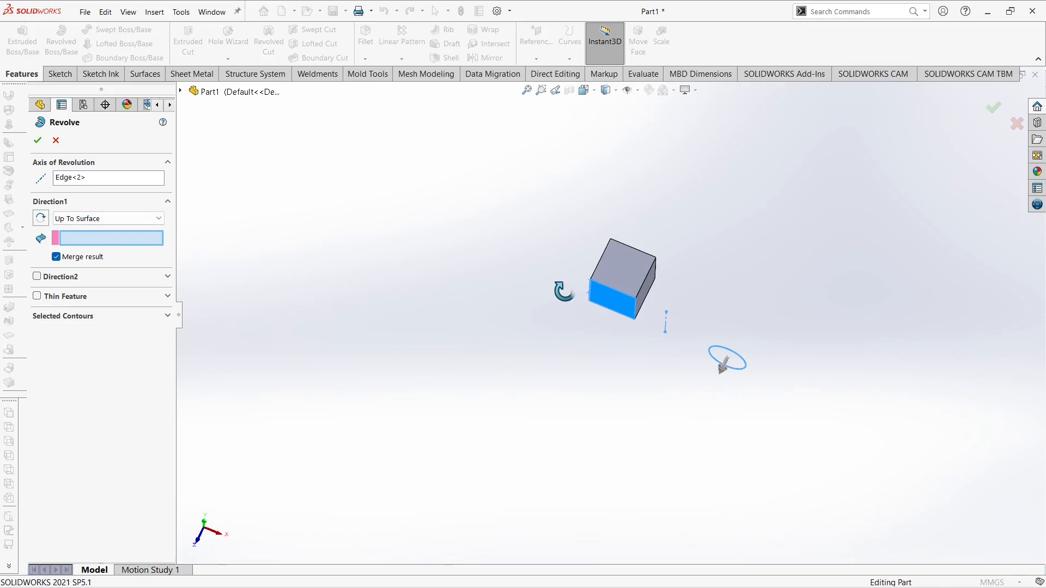
{"action": "scroll", "coordinate": [615, 330], "scroll_direction": "down", "scroll_amount": 2}
{"action": "scroll", "coordinate": [616, 329], "scroll_direction": "down", "scroll_amount": 1}
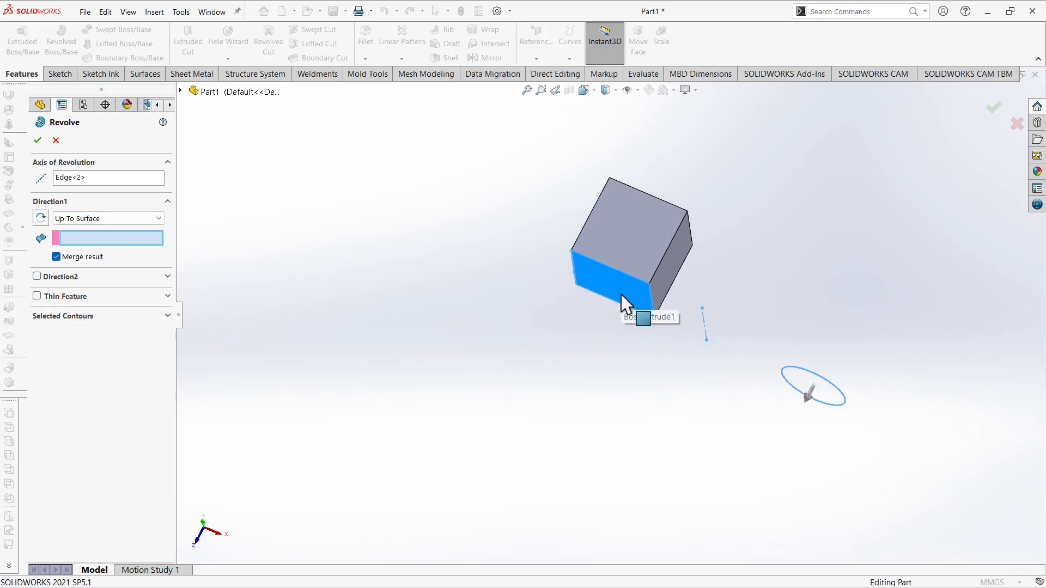
{"action": "left_click", "coordinate": [626, 302]}
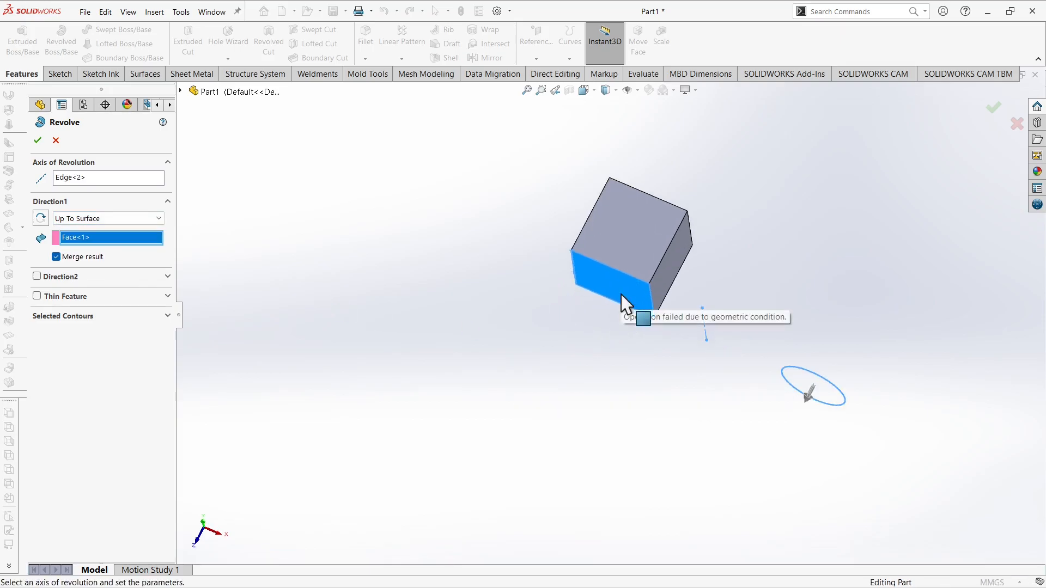
Replace the revolve's terminating surface with the cube's right side face
{"action": "middle_click_drag", "start_coordinate": [628, 280], "coordinate": [606, 285]}
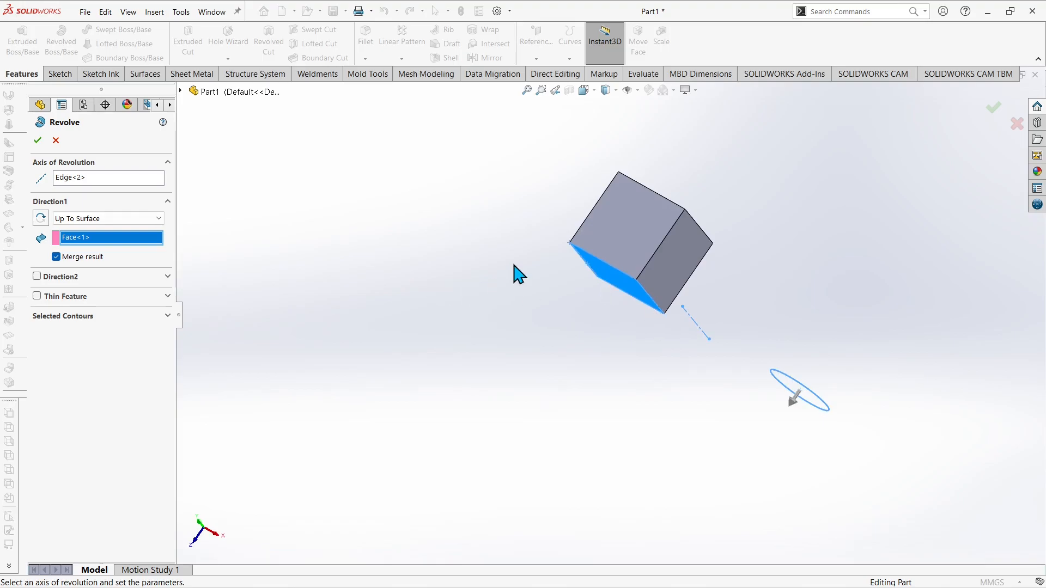
{"action": "middle_click_drag", "start_coordinate": [518, 274], "coordinate": [509, 252]}
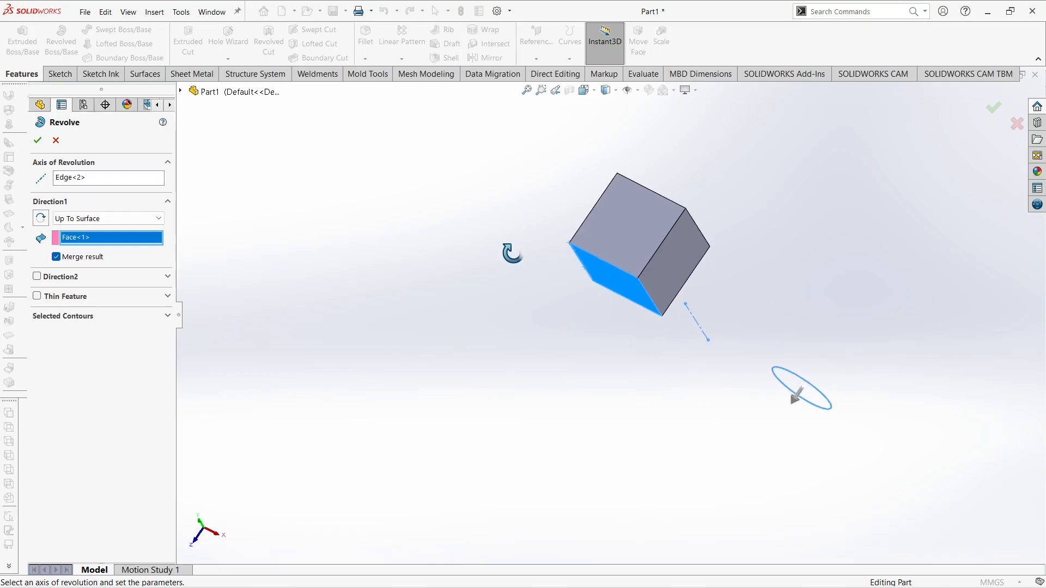
{"action": "left_click", "coordinate": [686, 263]}
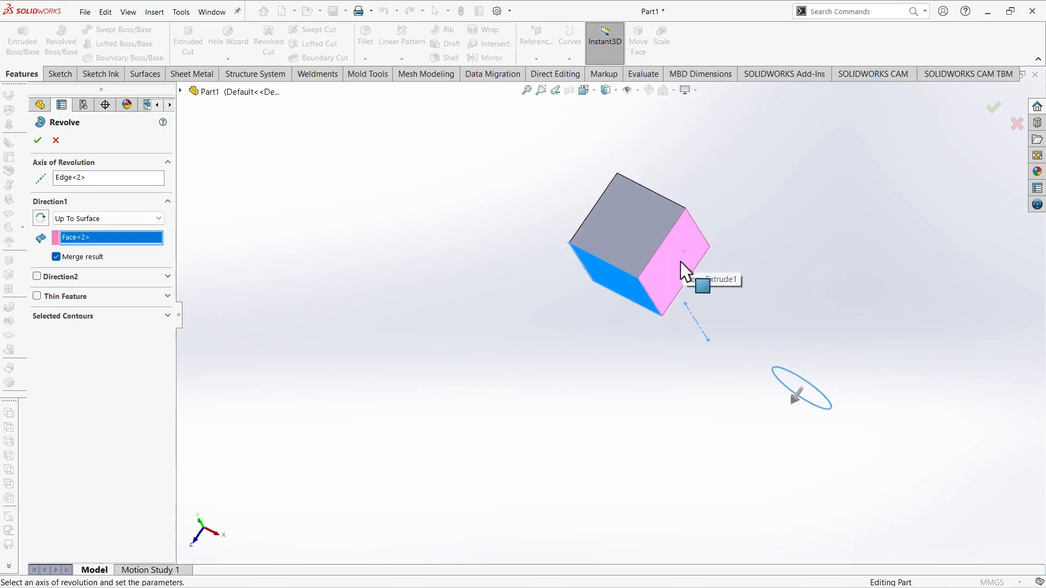
Try two other faces of the cube in turn as the revolve's terminating surface
{"action": "middle_click_drag", "start_coordinate": [680, 262], "coordinate": [636, 306]}
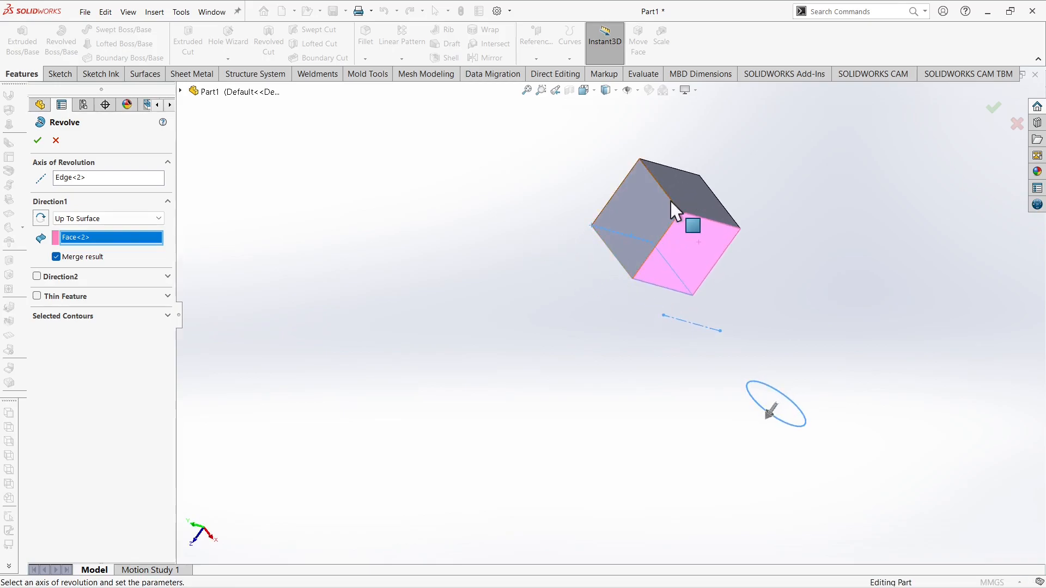
{"action": "left_click", "coordinate": [685, 186]}
{"action": "mouse_move", "coordinate": [652, 218]}
{"action": "middle_mouse_down"}
{"action": "mouse_move", "coordinate": [720, 293]}
{"action": "mouse_move", "coordinate": [661, 205]}
{"action": "middle_mouse_up"}
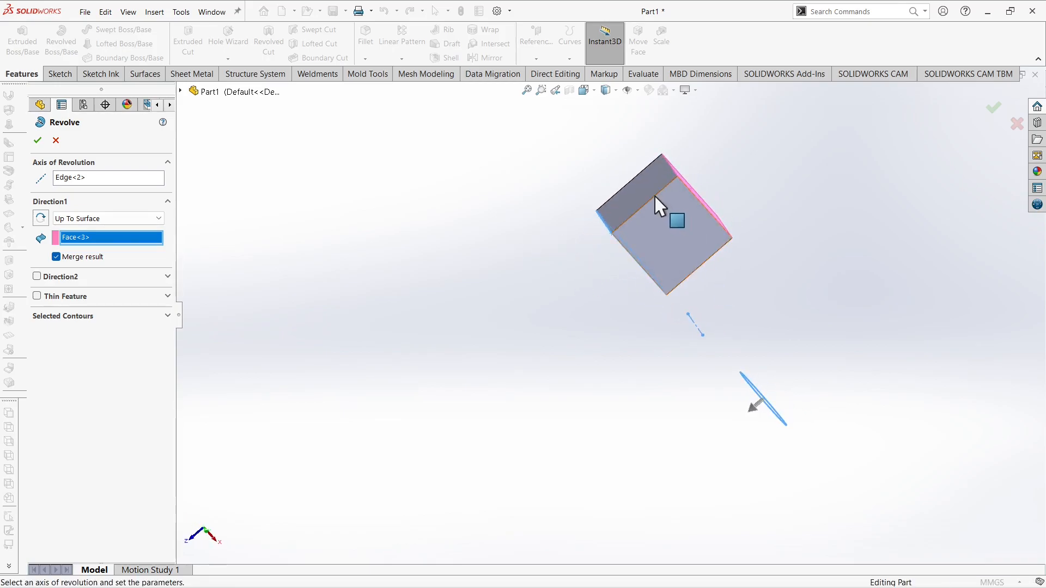
{"action": "left_click", "coordinate": [670, 212]}
{"action": "middle_click_drag", "start_coordinate": [642, 261], "coordinate": [628, 158]}
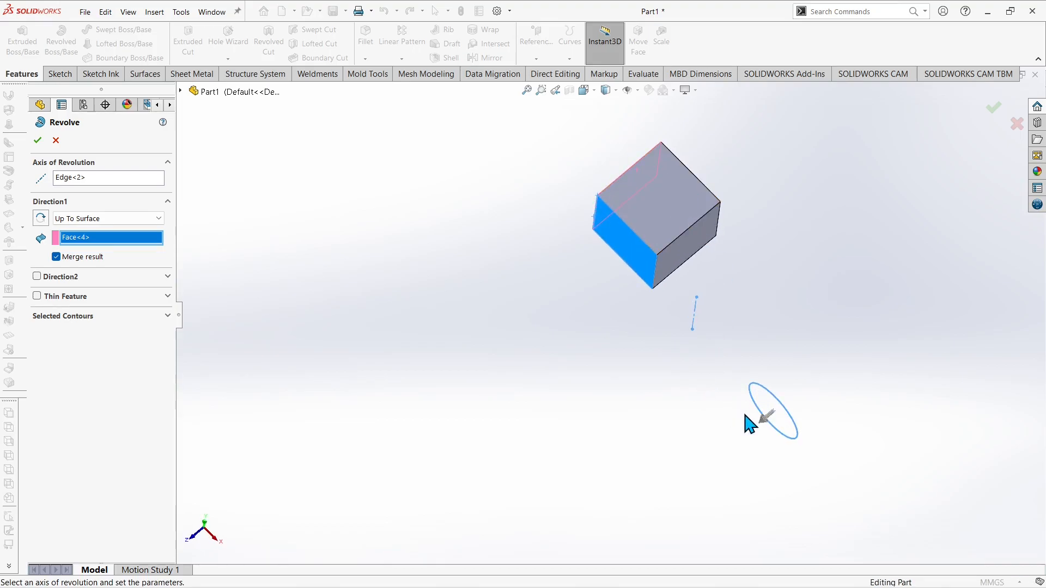
{"action": "key", "text": "z"}
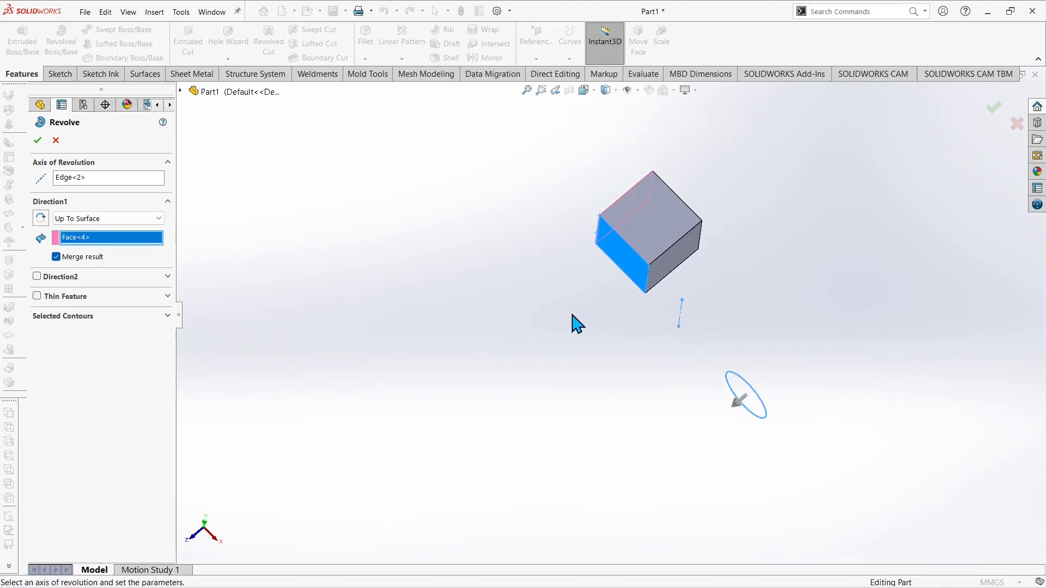
{"action": "middle_click_drag", "start_coordinate": [619, 269], "coordinate": [626, 262]}
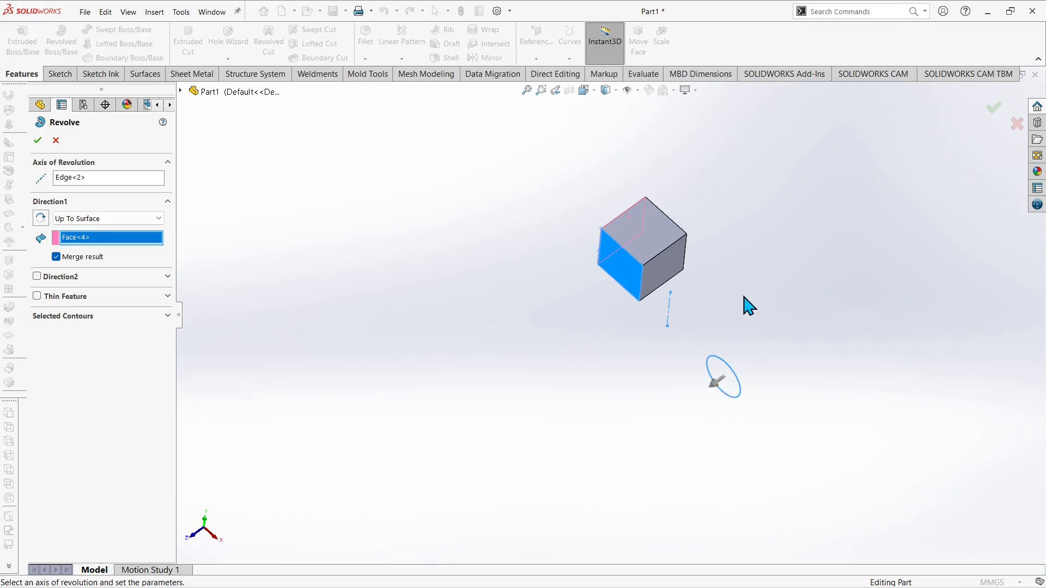
Use the sketch's centerline as the axis of revolution and end the revolve at the cube's right side face
{"action": "left_click", "coordinate": [81, 185]}
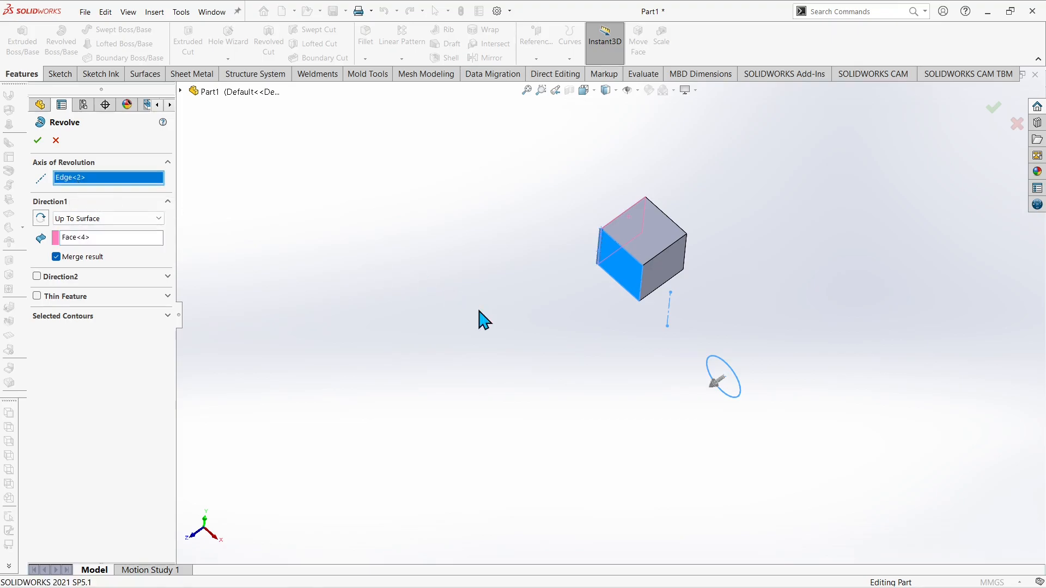
{"action": "left_click", "coordinate": [669, 319]}
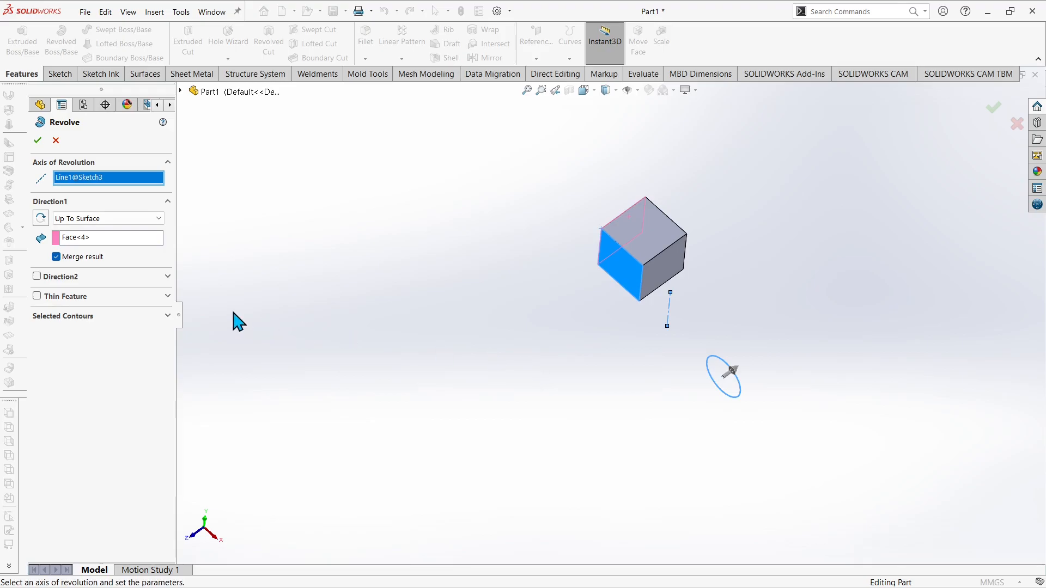
{"action": "left_click", "coordinate": [127, 240]}
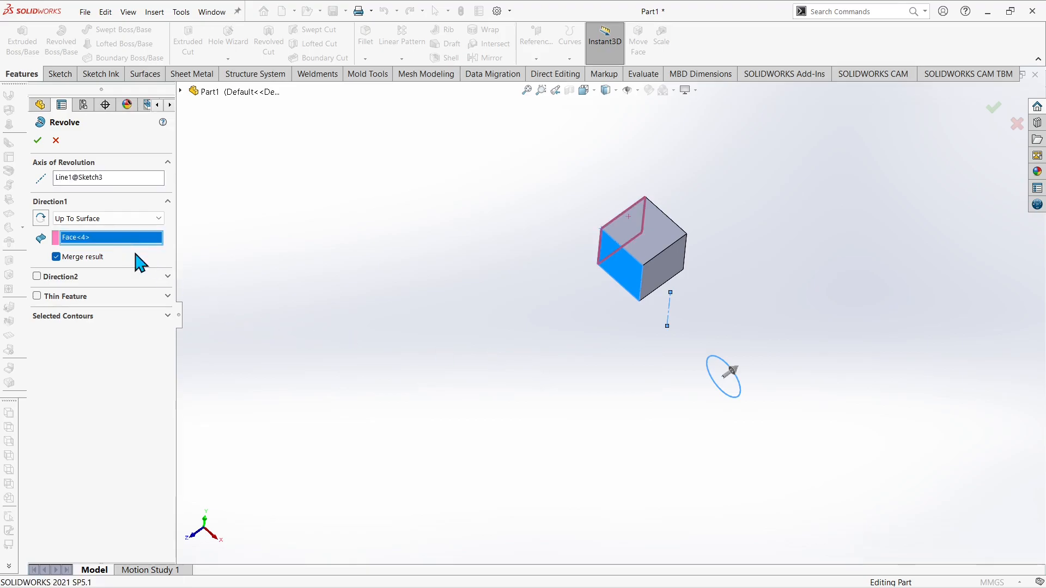
{"action": "left_click", "coordinate": [680, 268]}
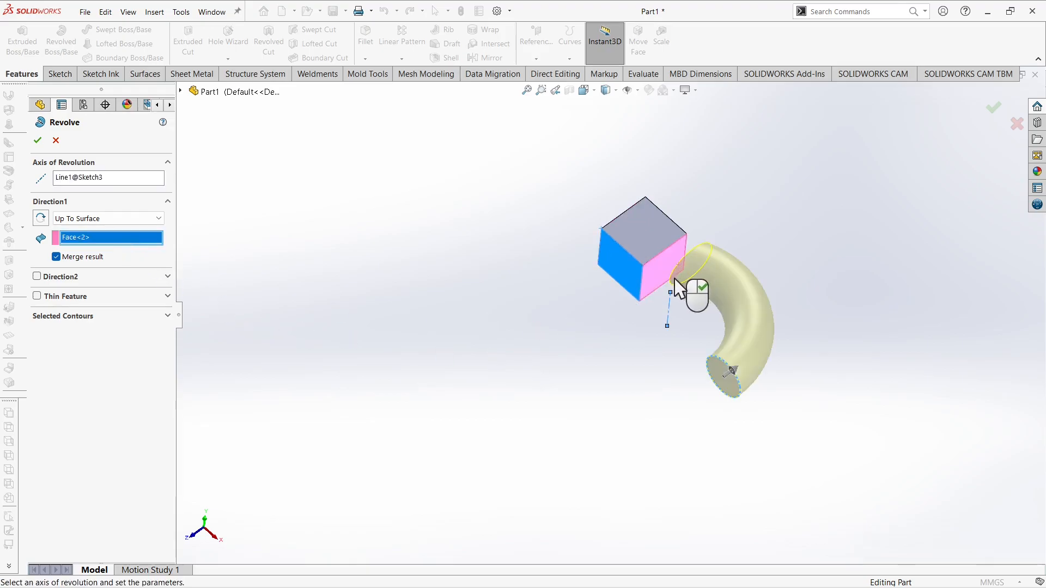
Examine from several angles where the revolve preview ends at the cube's selected face, and dismiss the time-tracking reminder for today
{"action": "middle_click_drag", "start_coordinate": [686, 318], "coordinate": [666, 268]}
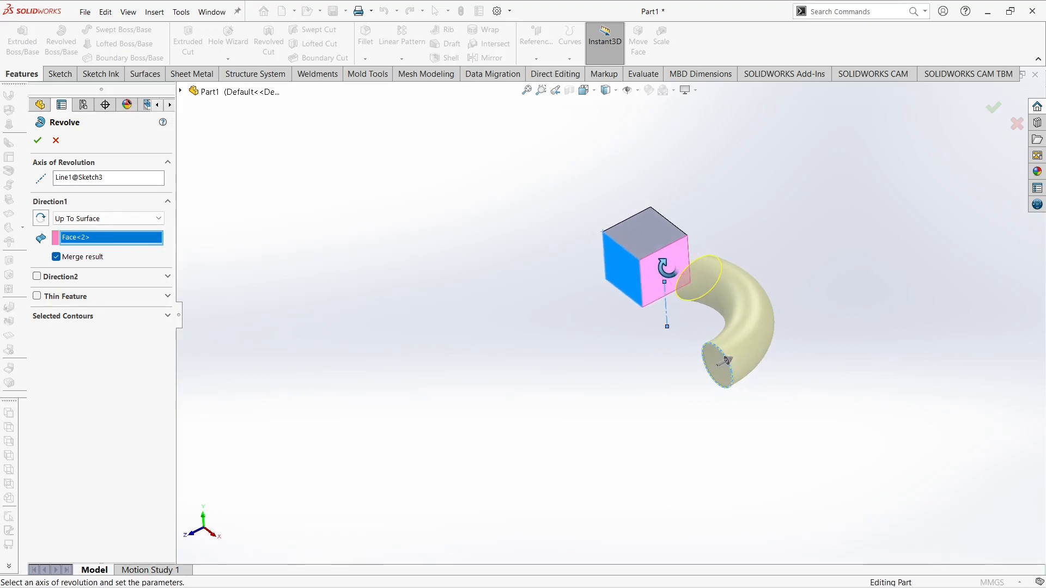
{"action": "middle_click_drag", "start_coordinate": [649, 337], "coordinate": [653, 357]}
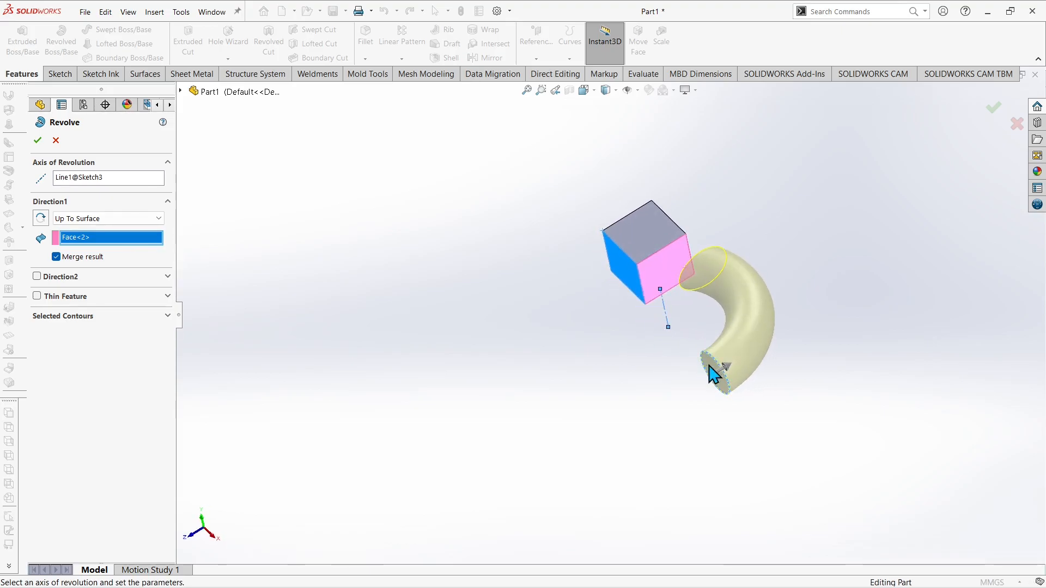
{"action": "scroll", "coordinate": [713, 287], "scroll_direction": "down", "scroll_amount": 4}
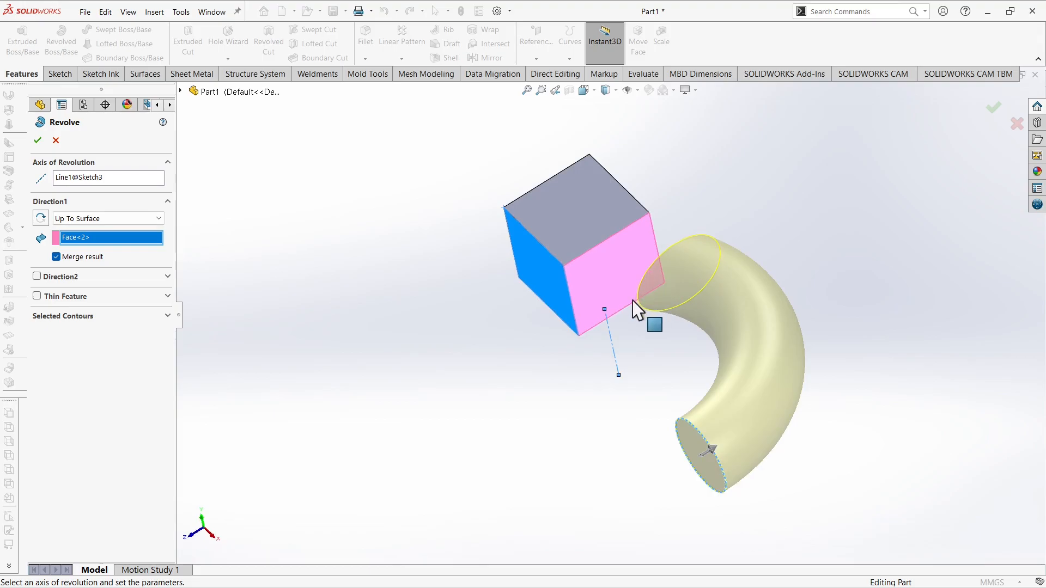
{"action": "middle_click_drag", "start_coordinate": [654, 303], "coordinate": [612, 365]}
{"action": "scroll", "coordinate": [736, 269], "scroll_direction": "up", "scroll_amount": 2}
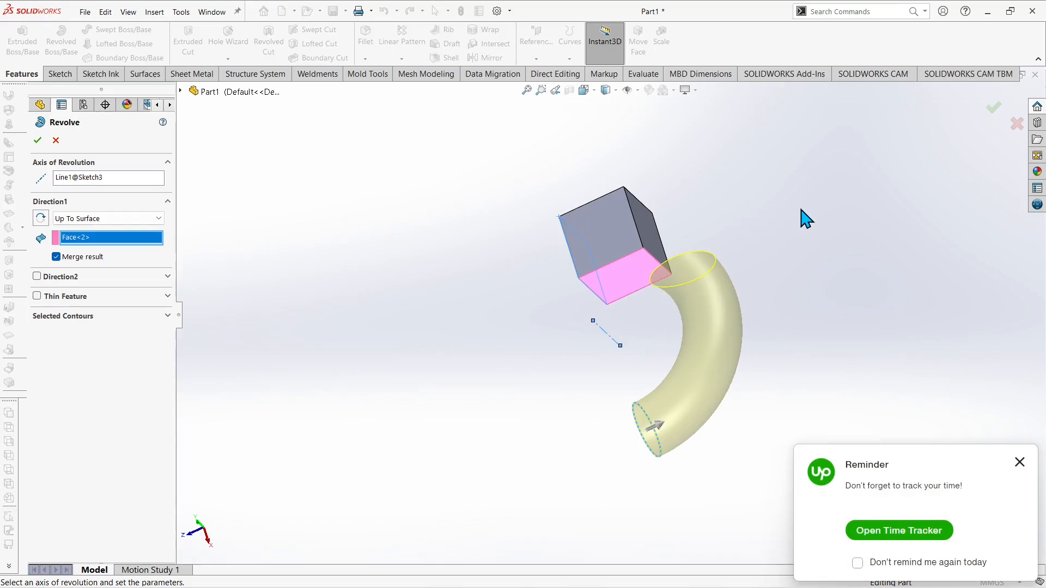
{"action": "middle_click_drag", "start_coordinate": [728, 252], "coordinate": [702, 265]}
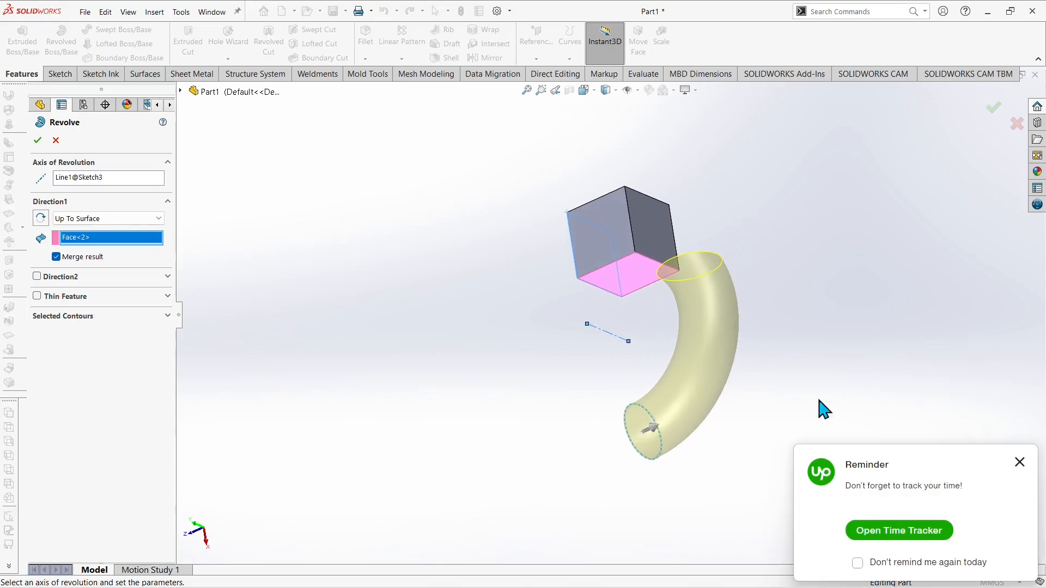
{"action": "left_click", "coordinate": [941, 563]}
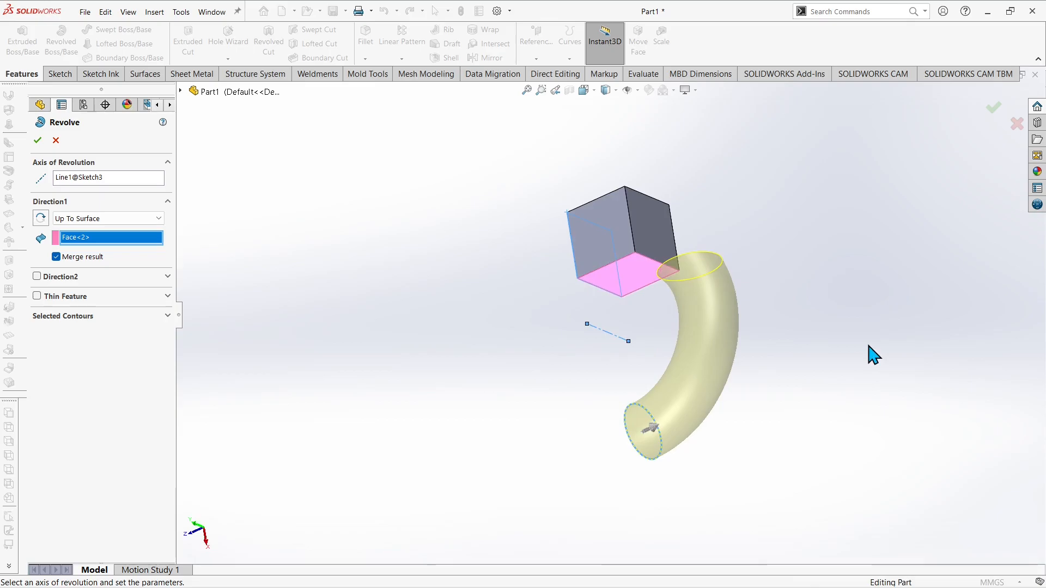
{"action": "middle_click_drag", "start_coordinate": [706, 263], "coordinate": [747, 236]}
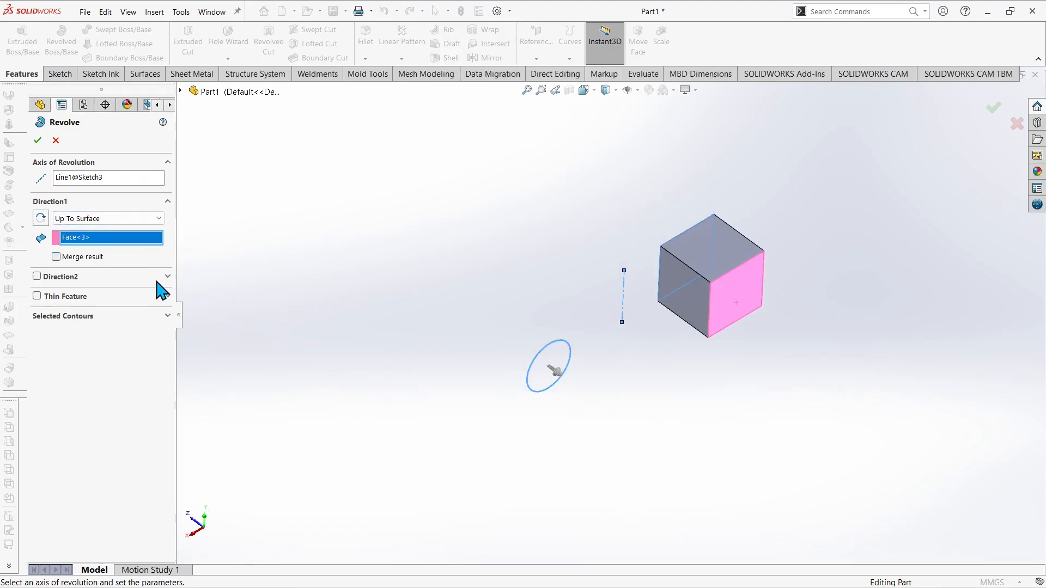
Set the revolve's Direction 1 to Offset From Surface, referencing the cube's side face nearest the sketch centerline
{"action": "left_click", "coordinate": [116, 219]}
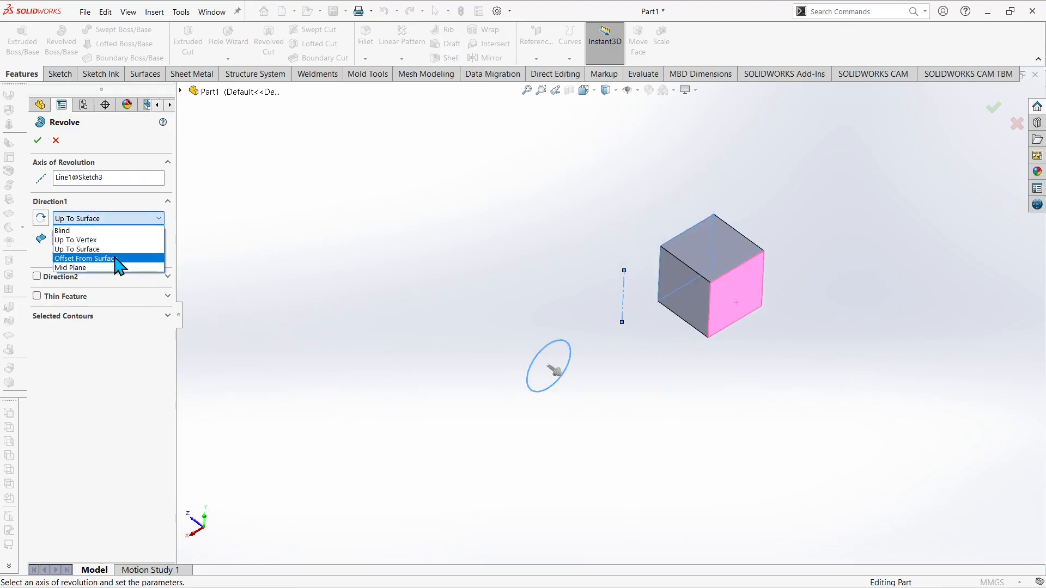
{"action": "left_click", "coordinate": [85, 258]}
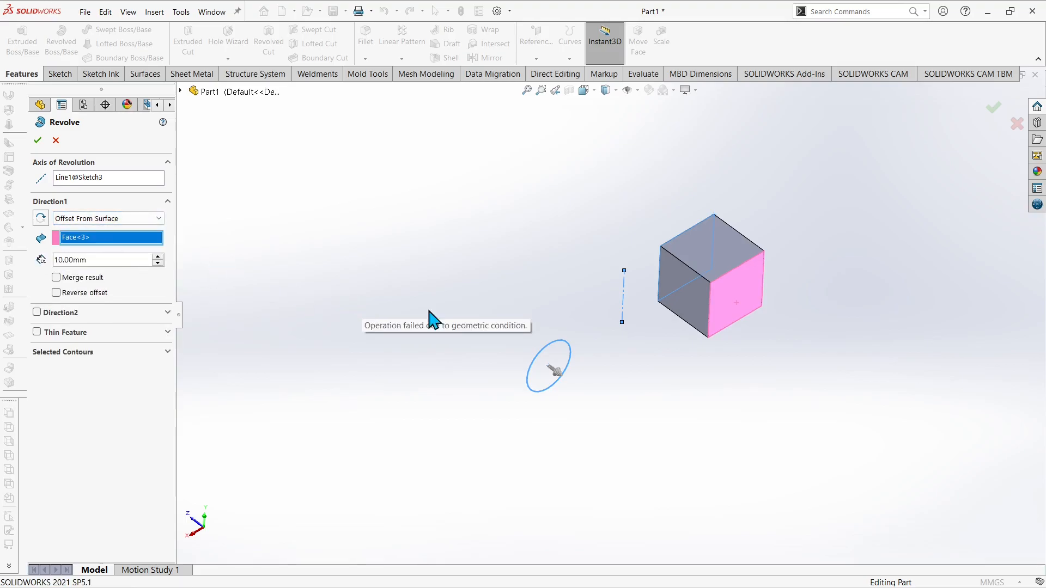
{"action": "left_click", "coordinate": [701, 321]}
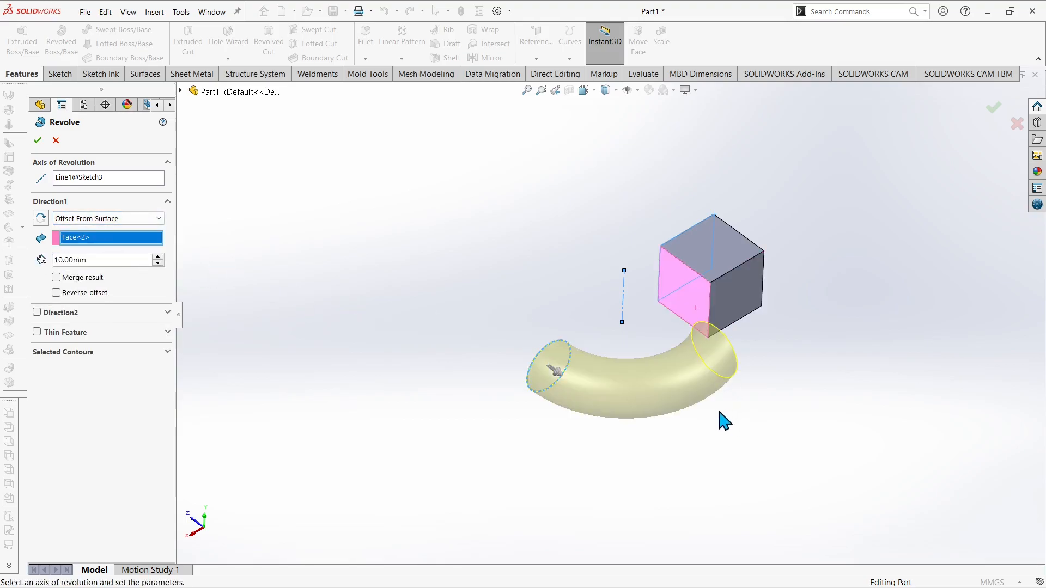
{"action": "scroll", "coordinate": [700, 329], "scroll_direction": "down", "scroll_amount": 3}
{"action": "mouse_move", "coordinate": [700, 330]}
{"action": "middle_mouse_down"}
{"action": "mouse_move", "coordinate": [675, 313]}
{"action": "mouse_move", "coordinate": [694, 303]}
{"action": "middle_mouse_up"}
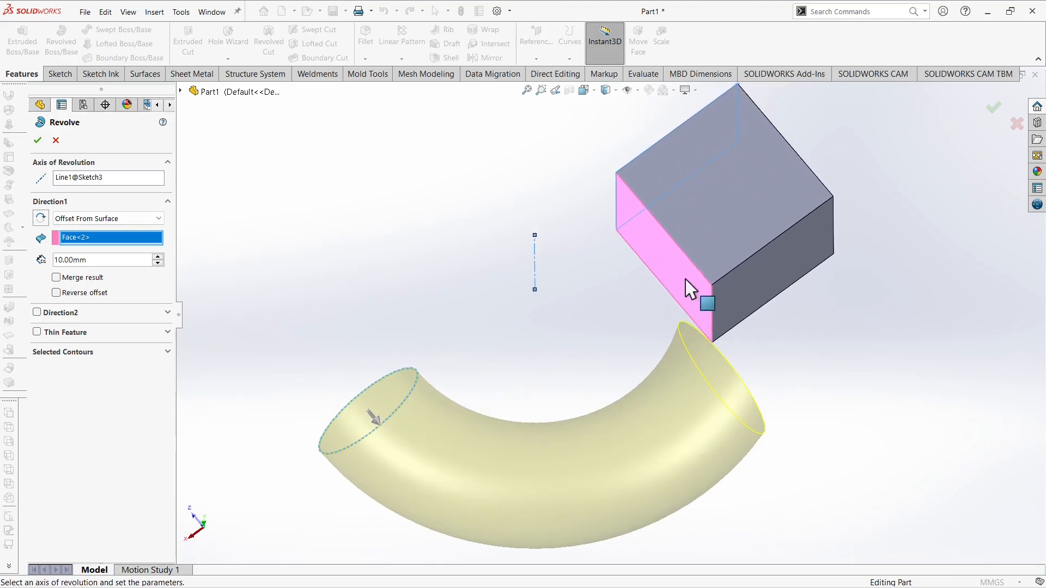
{"action": "mouse_move", "coordinate": [690, 289]}
{"action": "middle_mouse_down"}
{"action": "mouse_move", "coordinate": [672, 306]}
{"action": "mouse_move", "coordinate": [691, 332]}
{"action": "mouse_move", "coordinate": [688, 360]}
{"action": "mouse_move", "coordinate": [665, 350]}
{"action": "middle_mouse_up"}
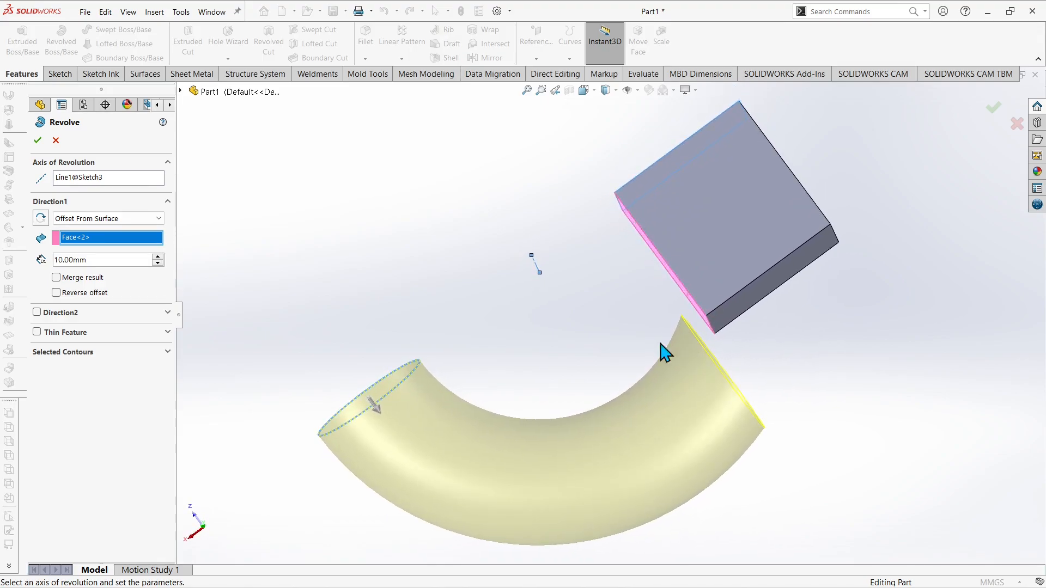
Toggle Reverse offset to compare the revolve ending on either side of the cube's face, and cancel the revolve
{"action": "left_click", "coordinate": [56, 293]}
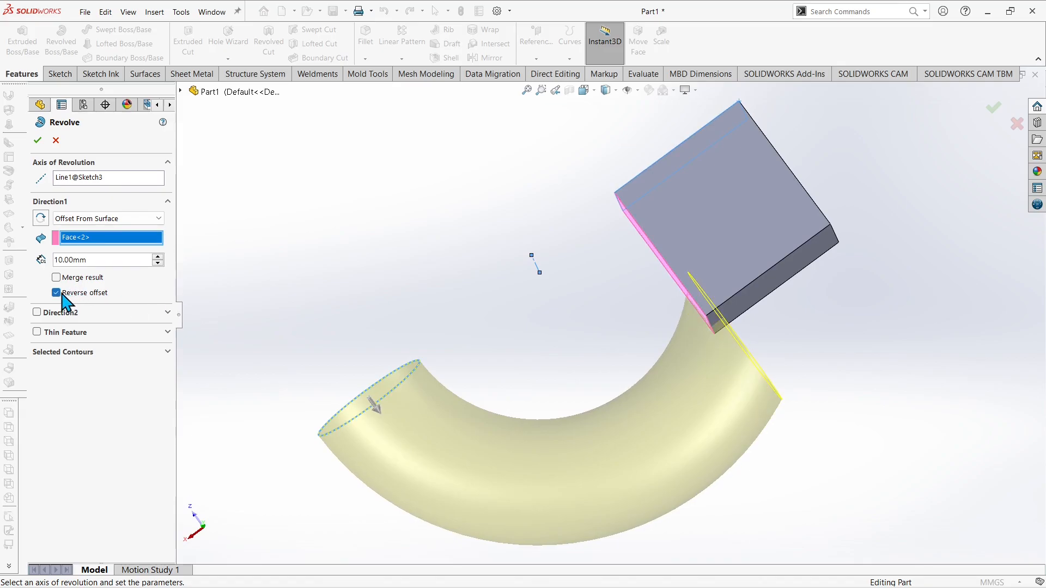
{"action": "left_click", "coordinate": [56, 293]}
{"action": "left_click", "coordinate": [56, 293]}
{"action": "left_click", "coordinate": [56, 293]}
{"action": "left_click", "coordinate": [113, 219]}
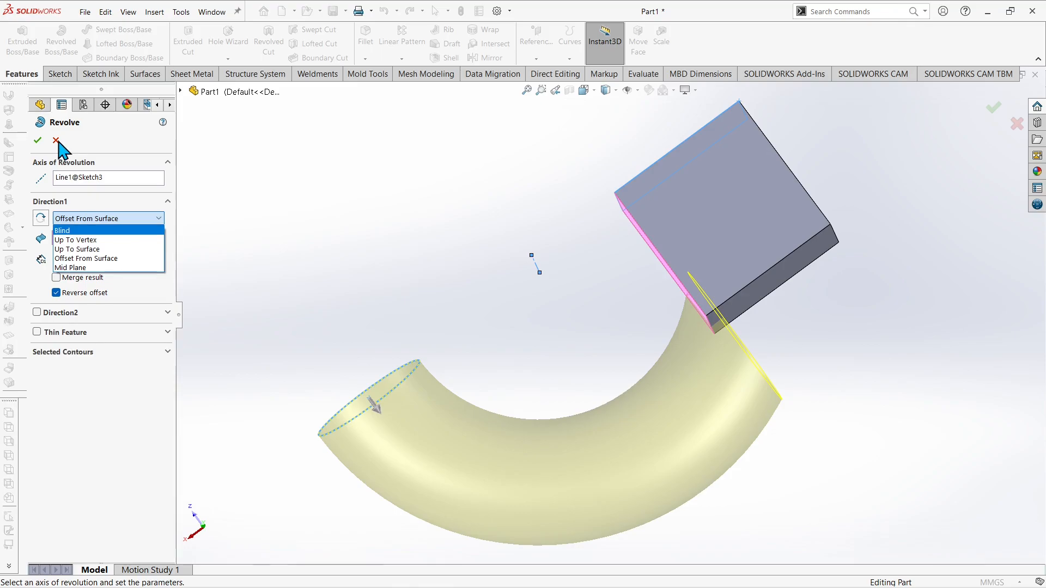
{"action": "left_click", "coordinate": [59, 143]}
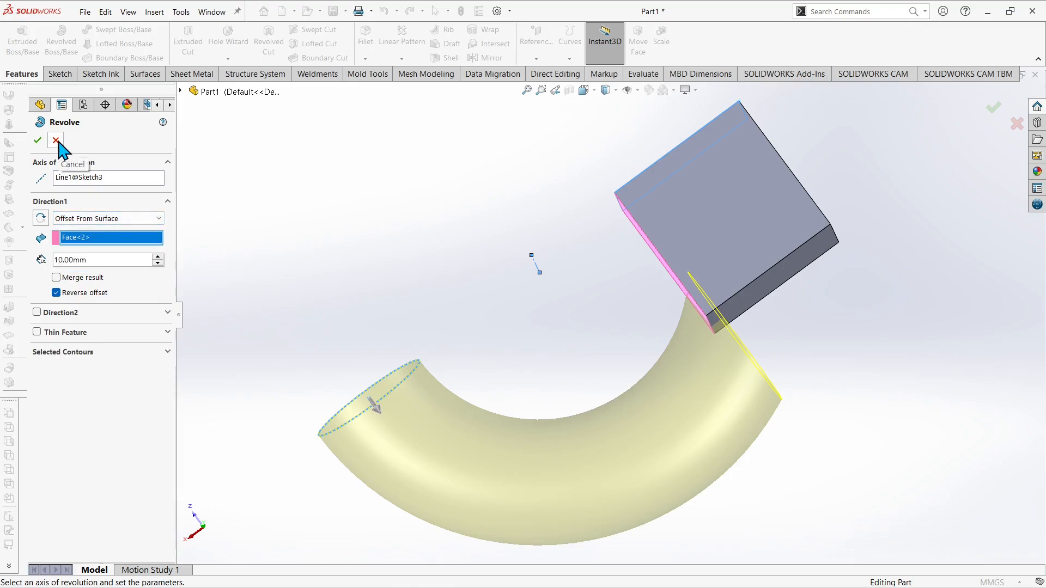
{"action": "left_click", "coordinate": [59, 142]}
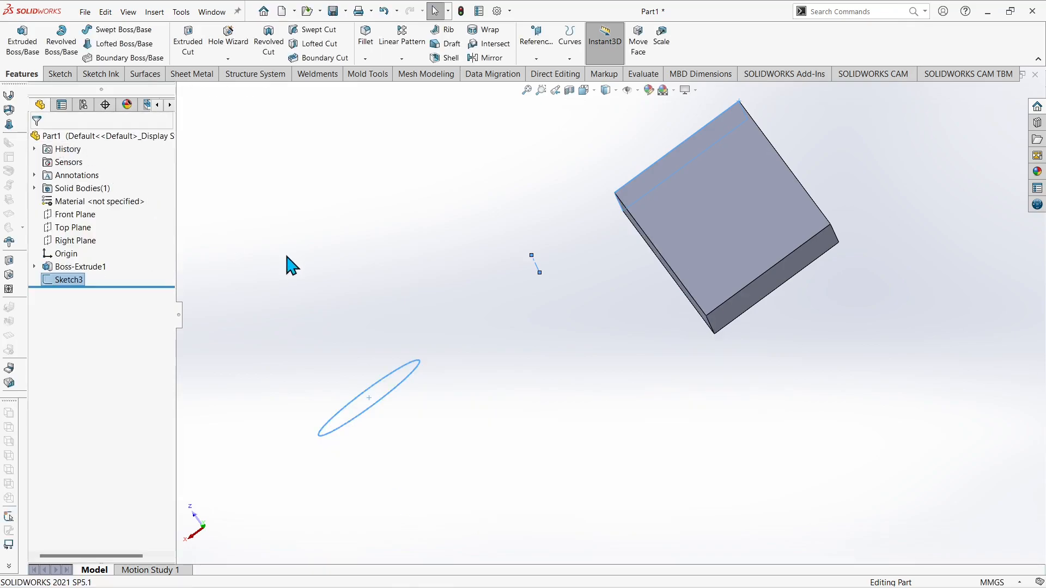
Delete the cube's extrusion, Boss-Extrude1
{"action": "left_click", "coordinate": [104, 268]}
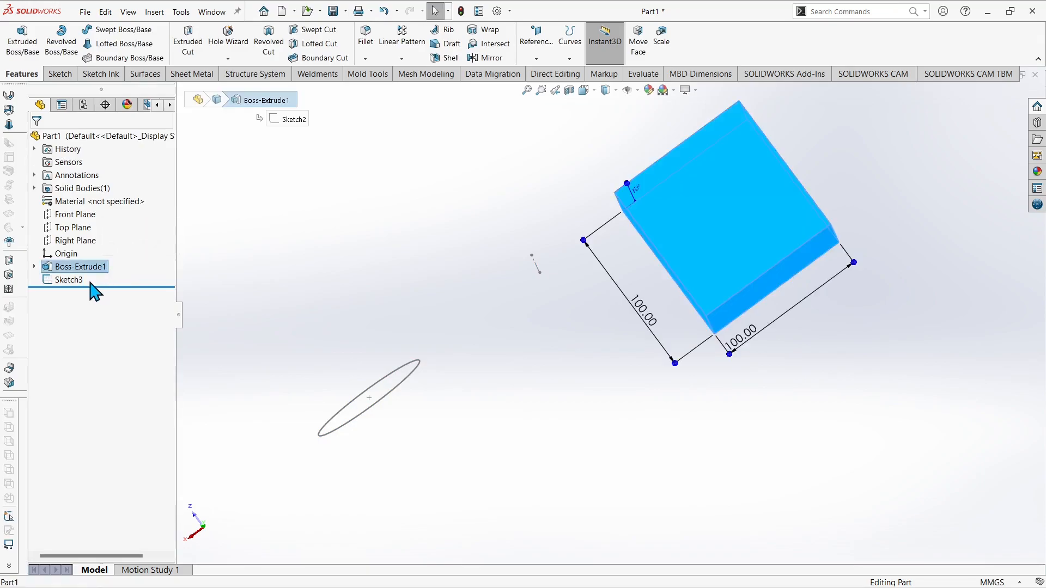
{"action": "left_click", "coordinate": [68, 280], "text": "ctrl"}
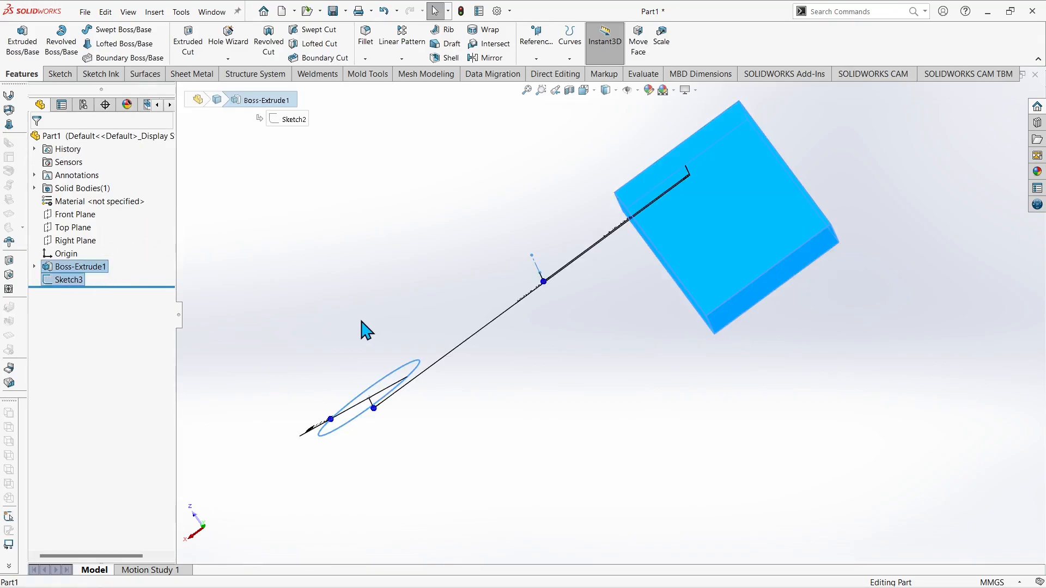
{"action": "key", "text": "Delete"}
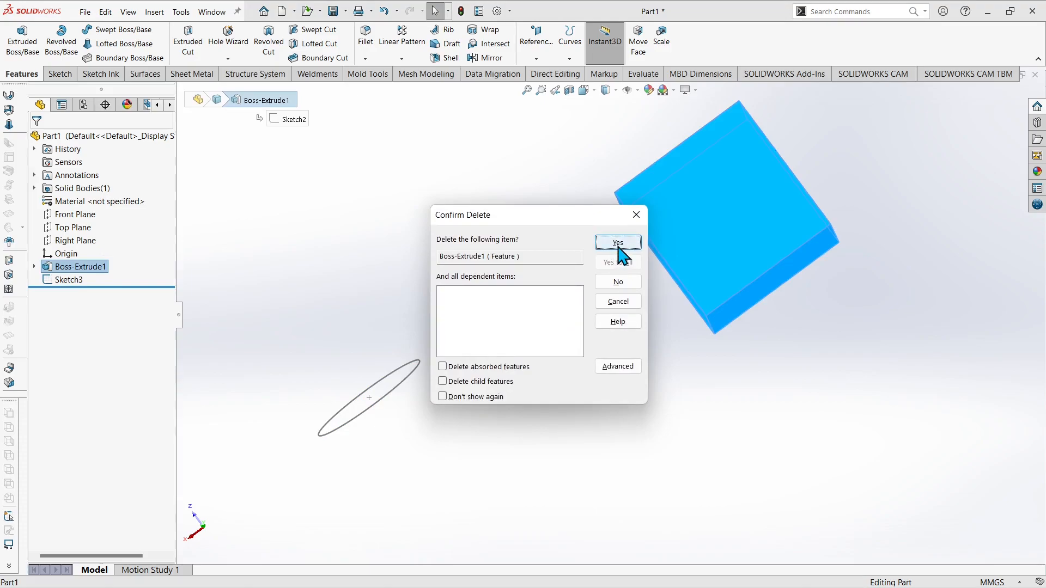
{"action": "left_click", "coordinate": [618, 244]}
{"action": "left_click", "coordinate": [695, 295]}
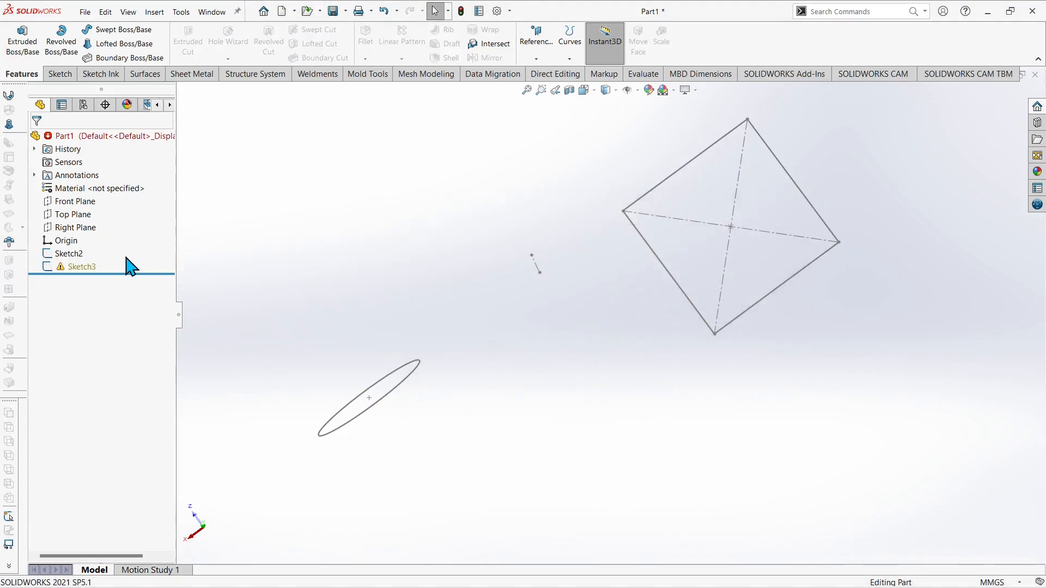
Delete the square's Sketch2 and the circle's Sketch3 to leave the part empty
{"action": "left_click", "coordinate": [78, 266]}
{"action": "left_click", "coordinate": [69, 256], "text": "ctrl"}
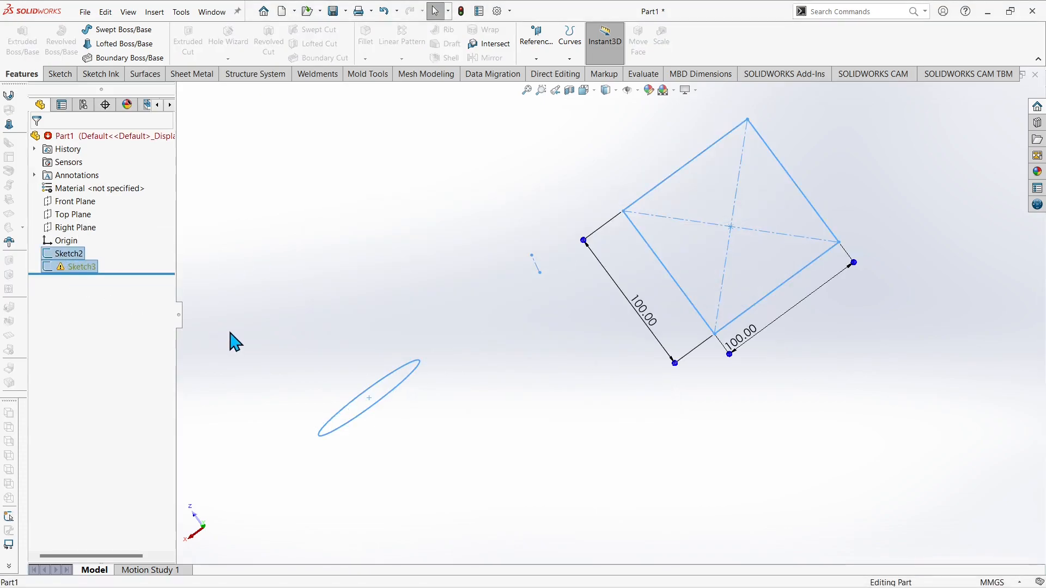
{"action": "key", "text": "Delete"}
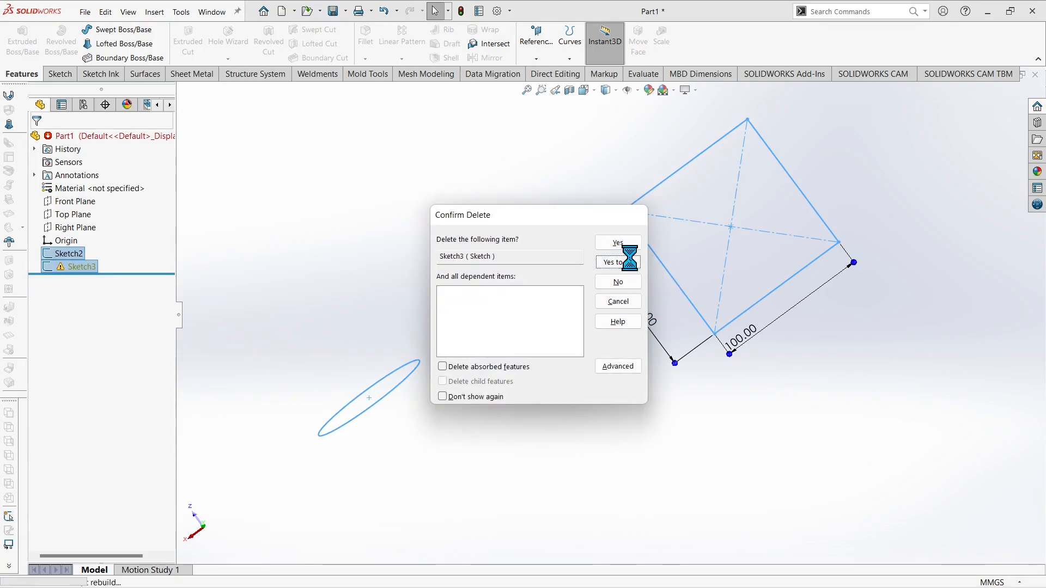
{"action": "left_click", "coordinate": [618, 242]}
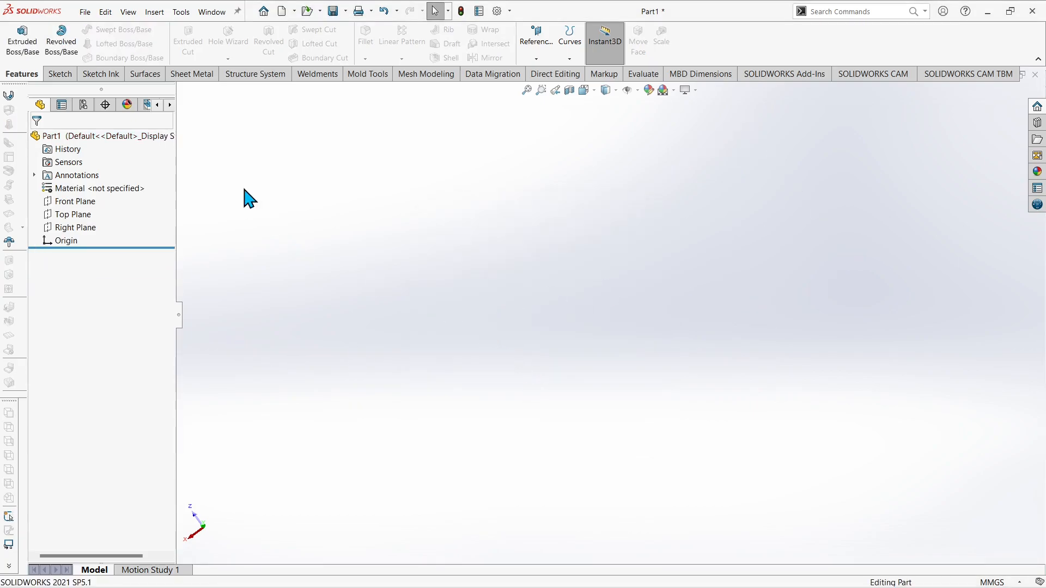
Start a sketch on the Top Plane and draw a vertical centerline upward from the origin
{"action": "left_click", "coordinate": [61, 74]}
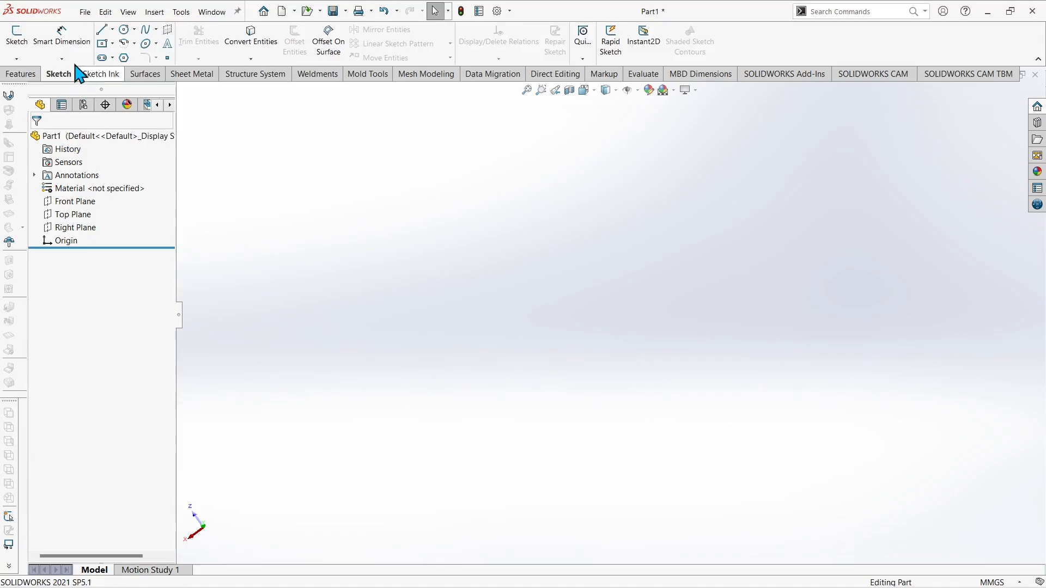
{"action": "left_click", "coordinate": [17, 33]}
{"action": "left_click", "coordinate": [584, 299]}
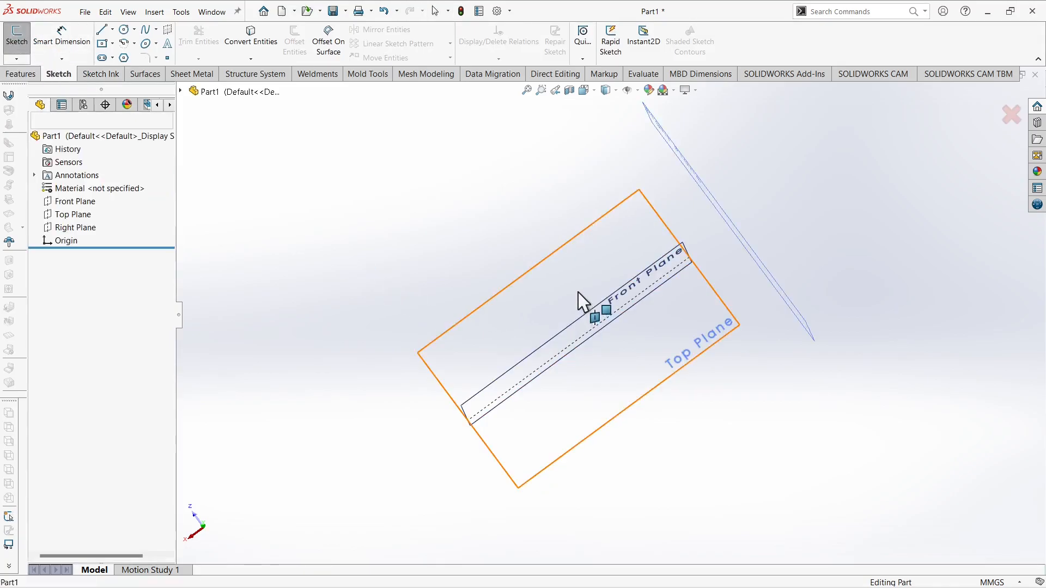
{"action": "left_click", "coordinate": [112, 29]}
{"action": "left_click", "coordinate": [128, 57]}
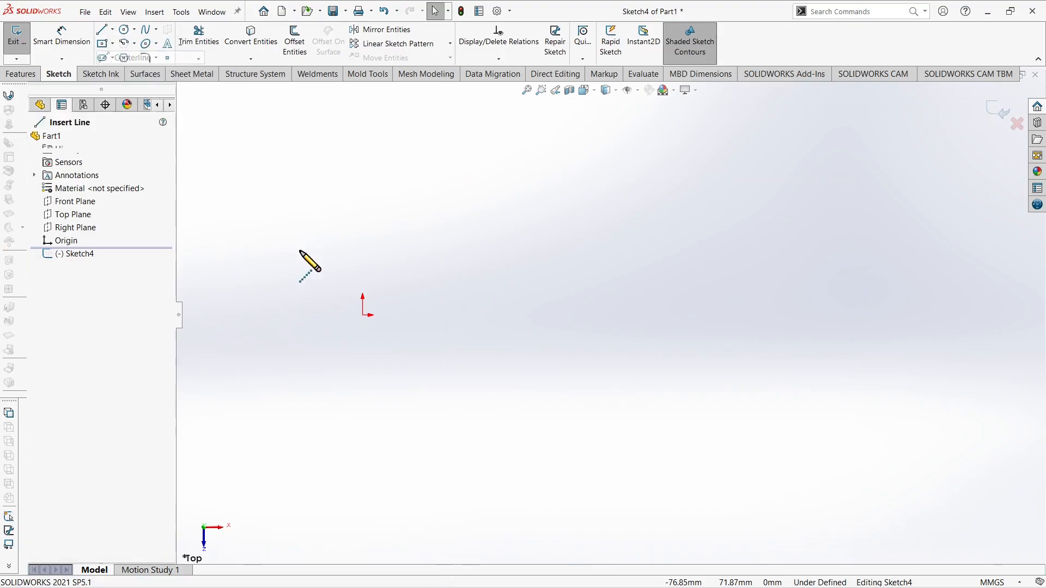
{"action": "left_click", "coordinate": [363, 314]}
{"action": "left_click", "coordinate": [363, 170]}
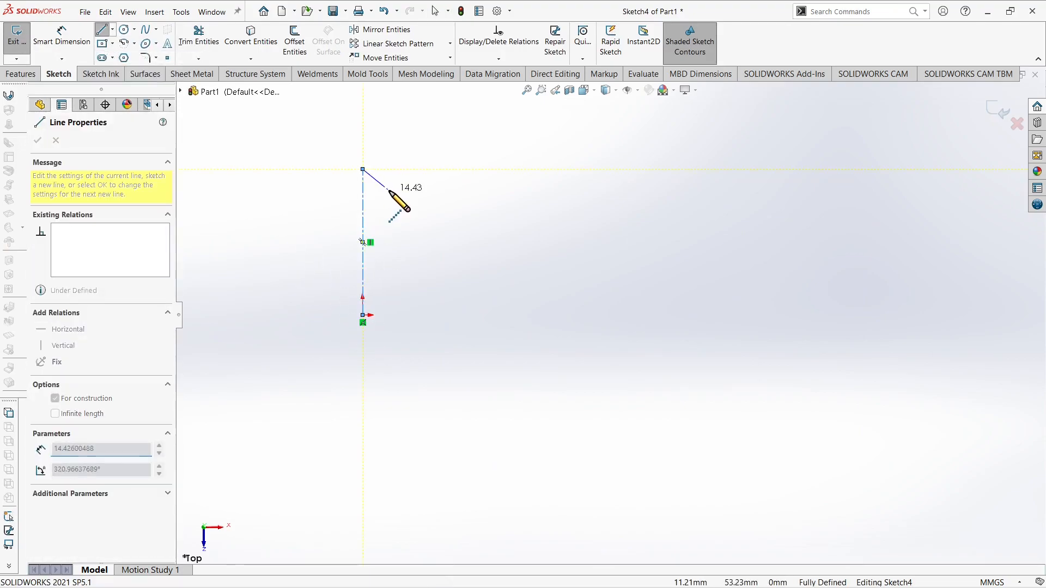
{"action": "key", "text": "Escape"}
{"action": "key", "text": "Escape"}
Sketch a slanted line rising away from the centerline, from about 99 mm out at origin height to about 138 mm out and 57 mm up
{"action": "left_click", "coordinate": [102, 28]}
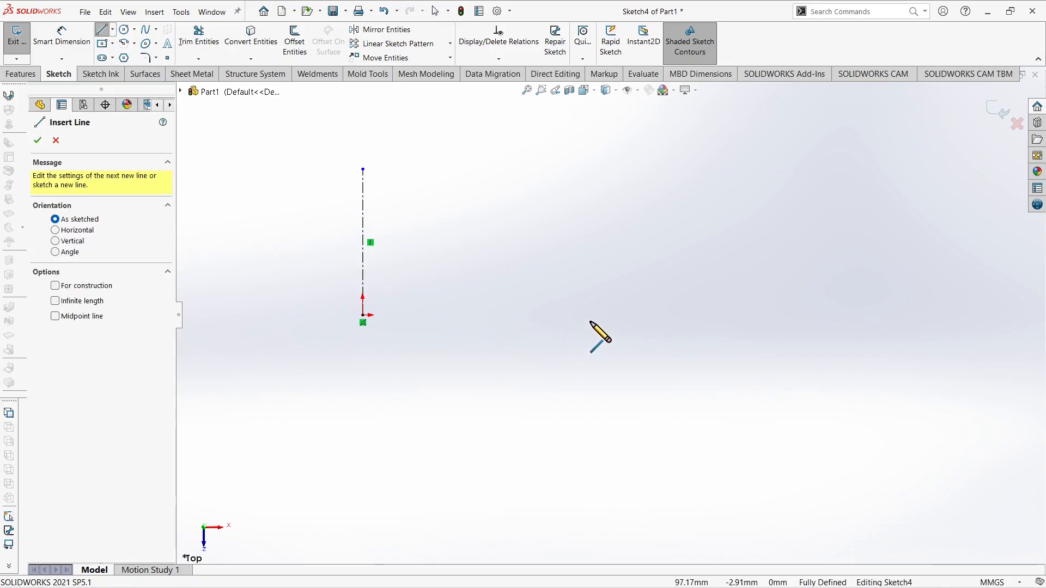
{"action": "left_click_drag", "start_coordinate": [596, 314], "coordinate": [687, 182]}
{"action": "key", "text": "Escape"}
Fully define all entities in the sketch with automatic relations and dimensions, and exit the sketch
{"action": "left_click", "coordinate": [498, 59]}
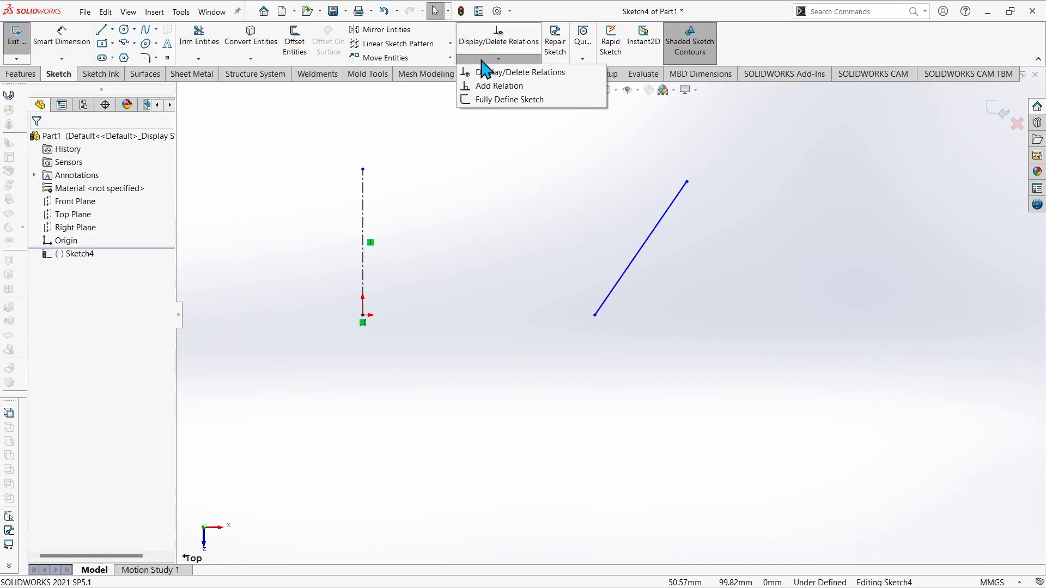
{"action": "left_click", "coordinate": [489, 101]}
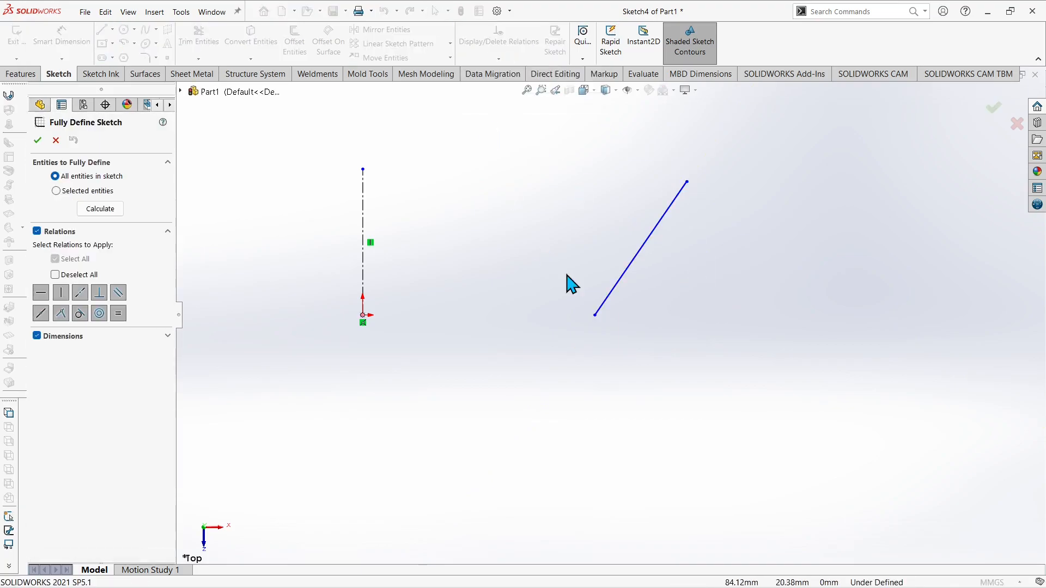
{"action": "left_click", "coordinate": [38, 140]}
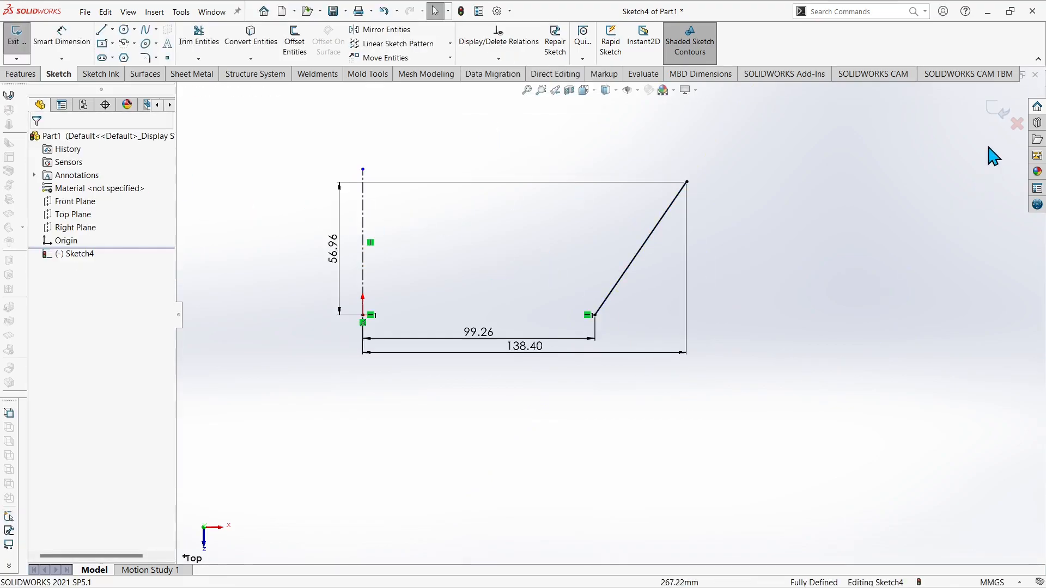
{"action": "scroll", "coordinate": [625, 285], "scroll_direction": "up", "scroll_amount": 3}
{"action": "scroll", "coordinate": [653, 243], "scroll_direction": "down", "scroll_amount": 3}
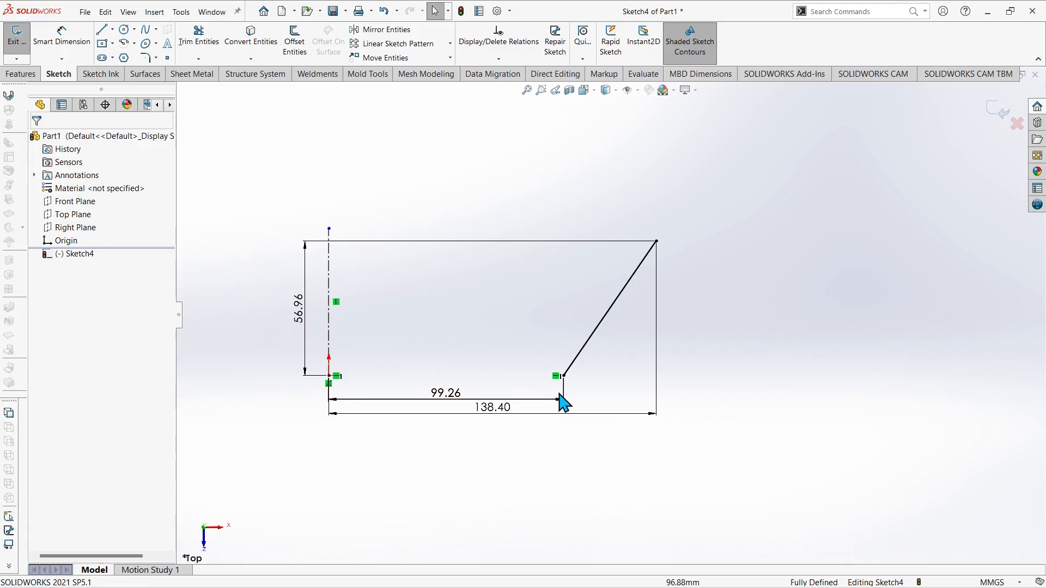
{"action": "left_click", "coordinate": [997, 120]}
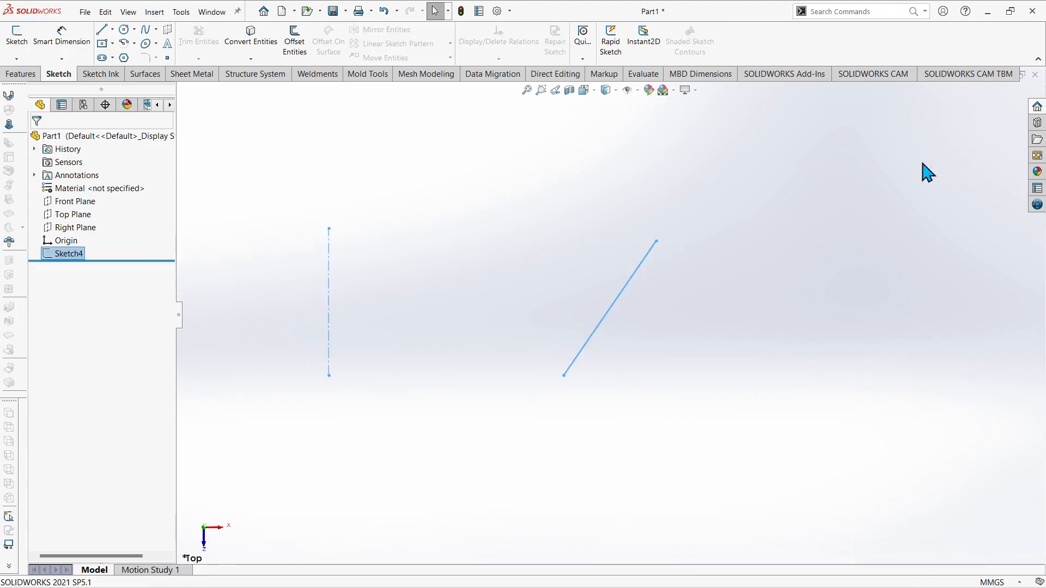
Start a Revolved Boss/Base of the open slanted line about the centerline, agreeing to have the sketch closed automatically
{"action": "left_click", "coordinate": [28, 74]}
{"action": "left_click", "coordinate": [61, 41]}
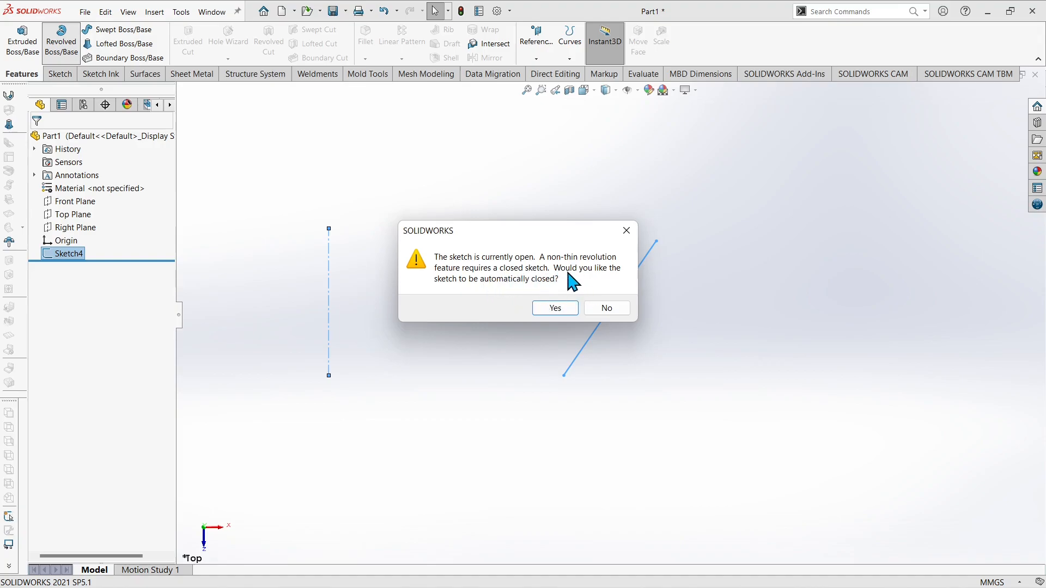
{"action": "left_click", "coordinate": [555, 308]}
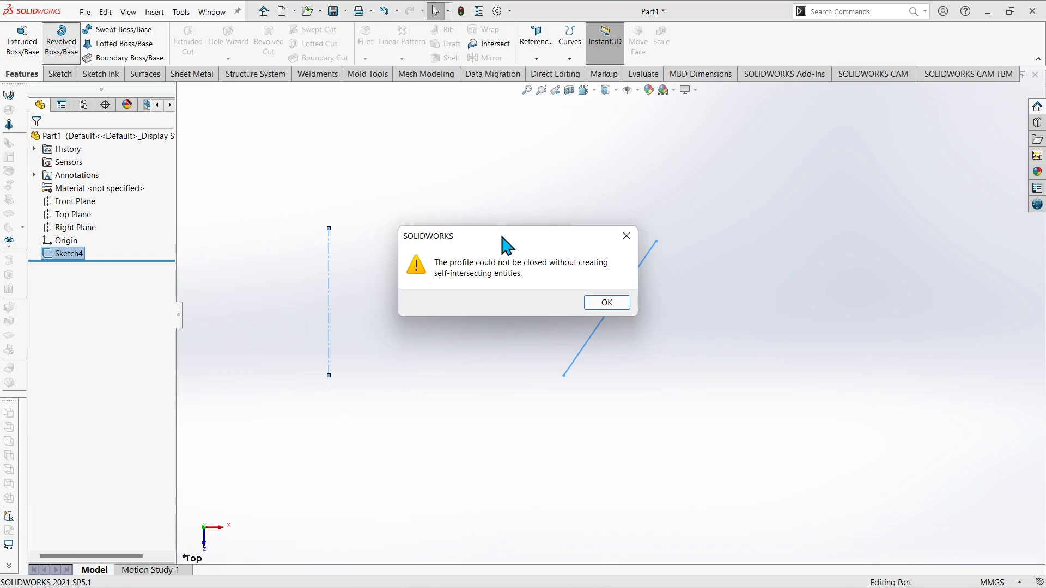
{"action": "left_click", "coordinate": [604, 303]}
{"action": "middle_click_drag", "start_coordinate": [631, 287], "coordinate": [615, 348]}
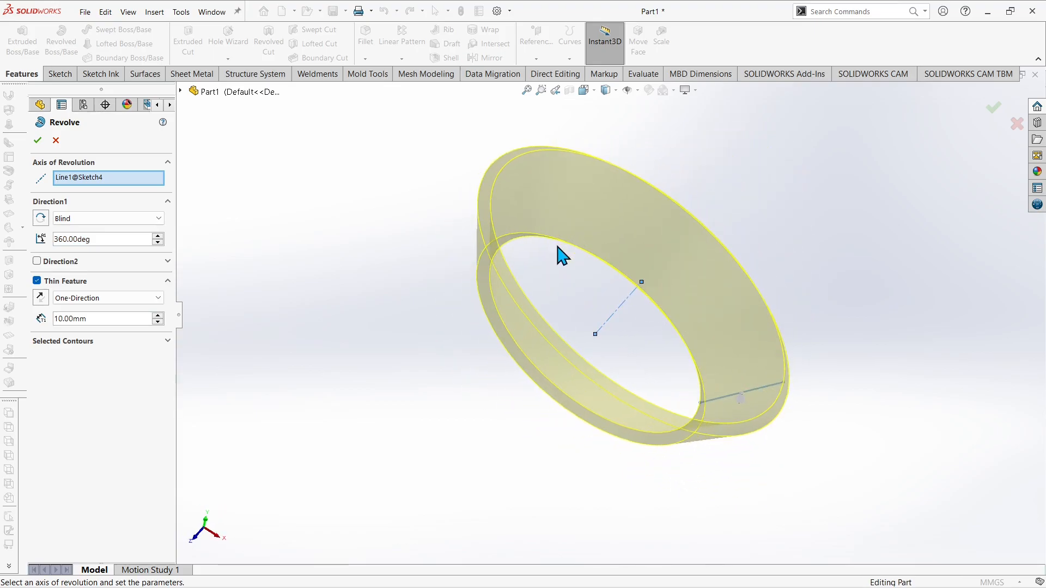
{"action": "scroll", "coordinate": [562, 256], "scroll_direction": "down", "scroll_amount": 2}
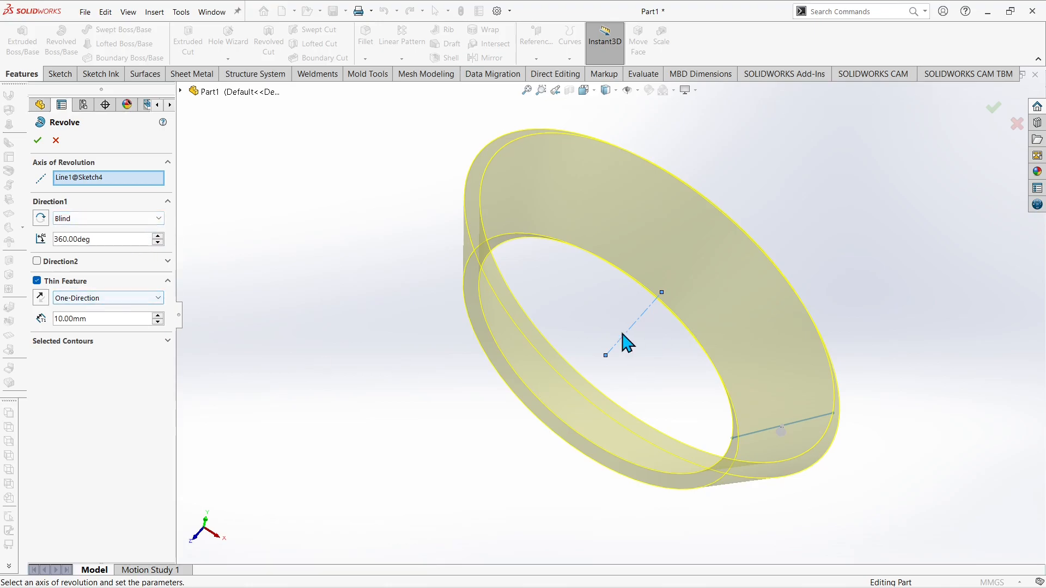
{"action": "scroll", "coordinate": [623, 335], "scroll_direction": "down", "scroll_amount": 3}
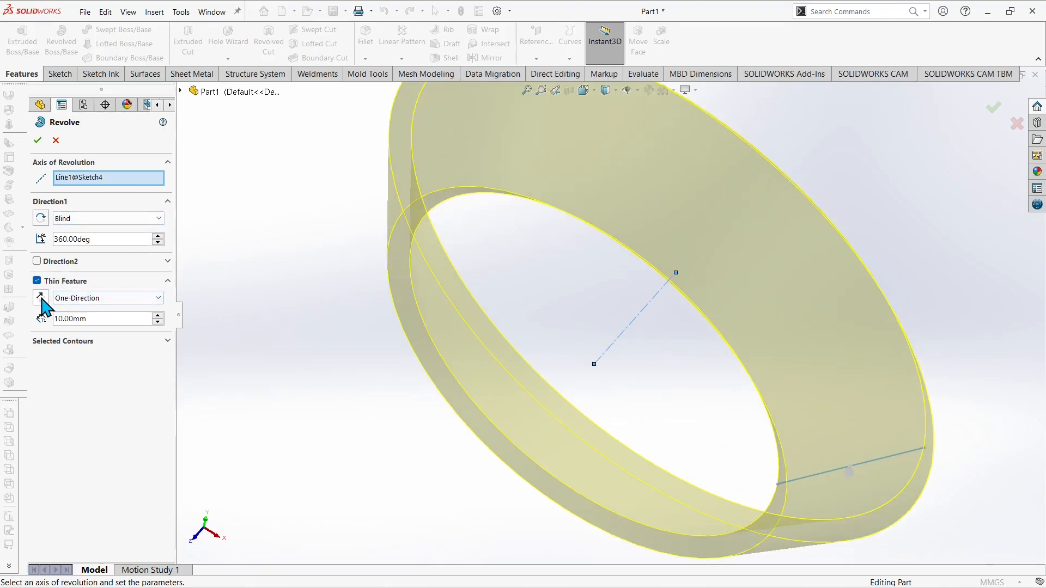
{"action": "scroll", "coordinate": [509, 299], "scroll_direction": "up", "scroll_amount": 3}
{"action": "scroll", "coordinate": [516, 176], "scroll_direction": "down", "scroll_amount": 2}
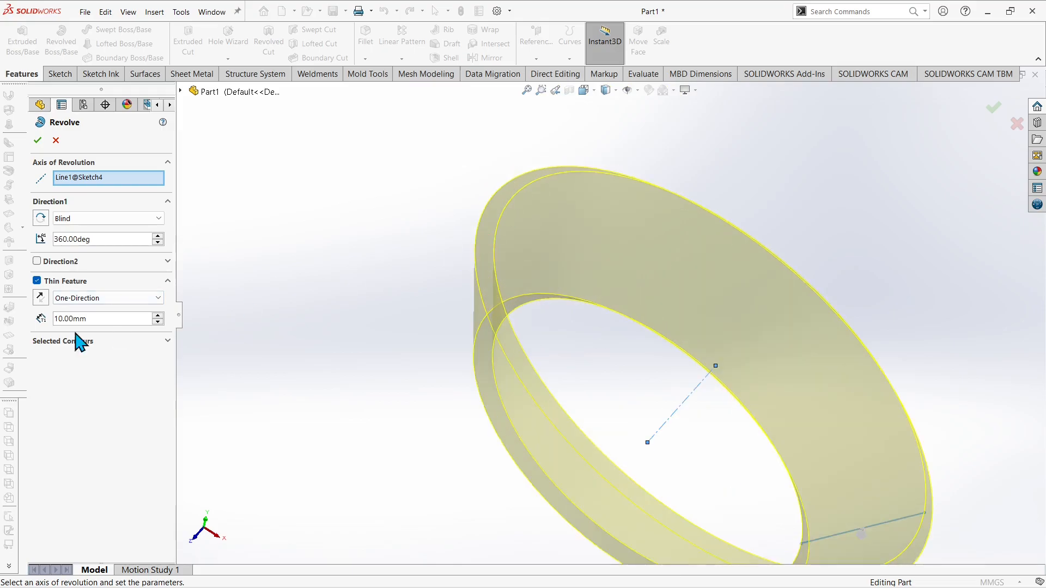
Reverse the one-direction thin wall repeatedly to compare the thickness on either side of the slanted line
{"action": "left_click", "coordinate": [40, 297]}
{"action": "left_click", "coordinate": [40, 297]}
{"action": "left_click", "coordinate": [40, 298]}
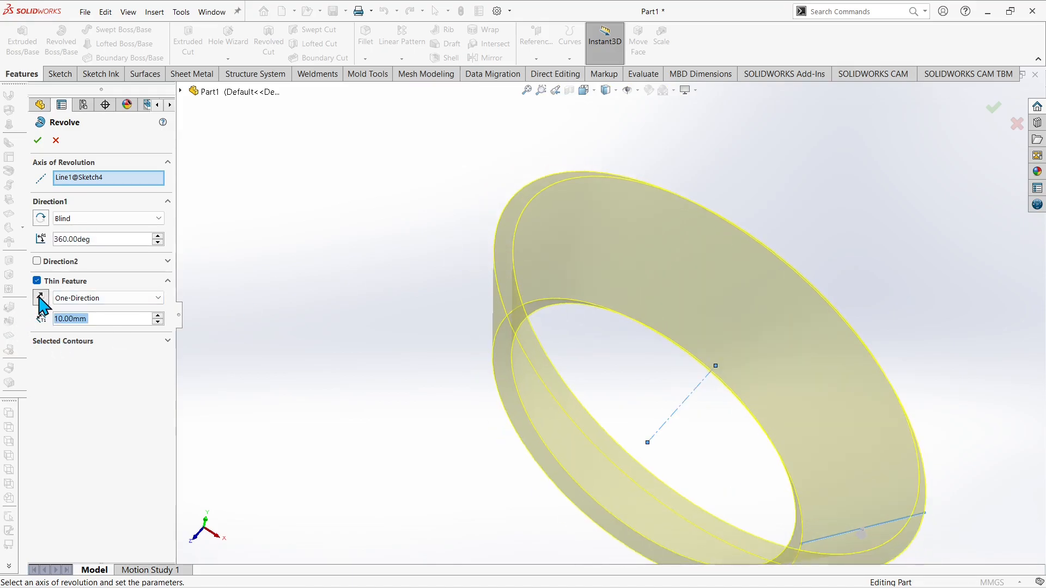
{"action": "left_click", "coordinate": [40, 298]}
{"action": "left_click", "coordinate": [39, 297]}
{"action": "left_click", "coordinate": [39, 298]}
{"action": "left_click", "coordinate": [40, 297]}
{"action": "left_click", "coordinate": [40, 297]}
{"action": "left_click", "coordinate": [40, 297]}
{"action": "left_click", "coordinate": [40, 298]}
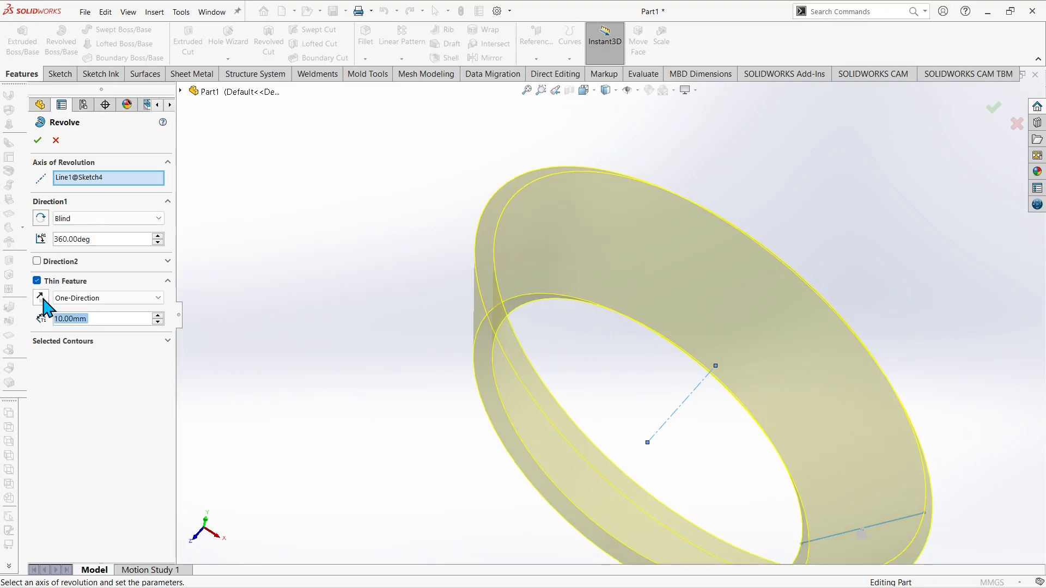
Set the revolve's thin feature type to Mid-Plane and examine the wall's edge
{"action": "left_click", "coordinate": [92, 298]}
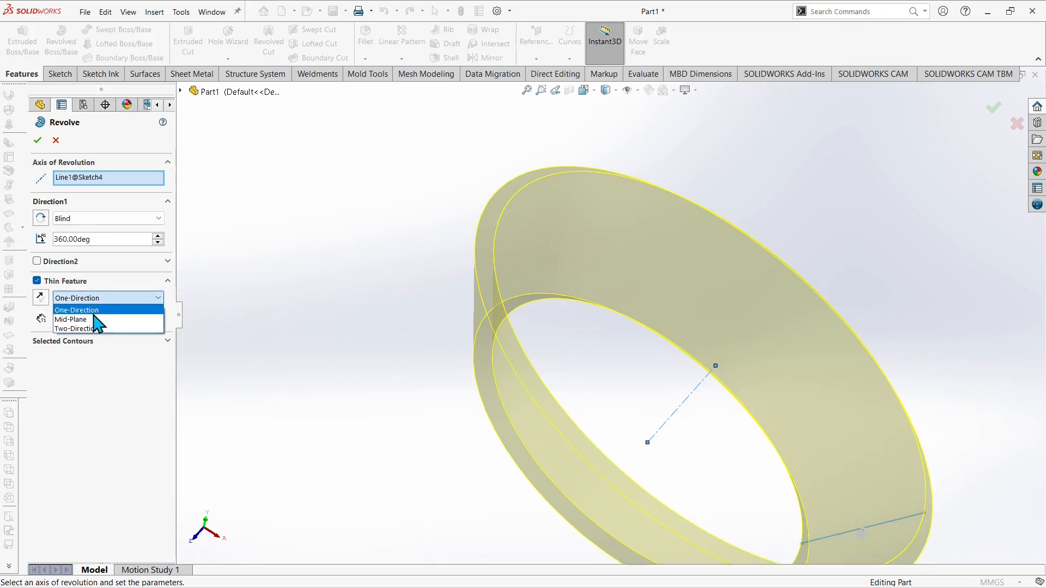
{"action": "left_click", "coordinate": [98, 320]}
{"action": "middle_click_drag", "start_coordinate": [468, 308], "coordinate": [455, 362]}
{"action": "scroll", "coordinate": [430, 452], "scroll_direction": "down", "scroll_amount": 5}
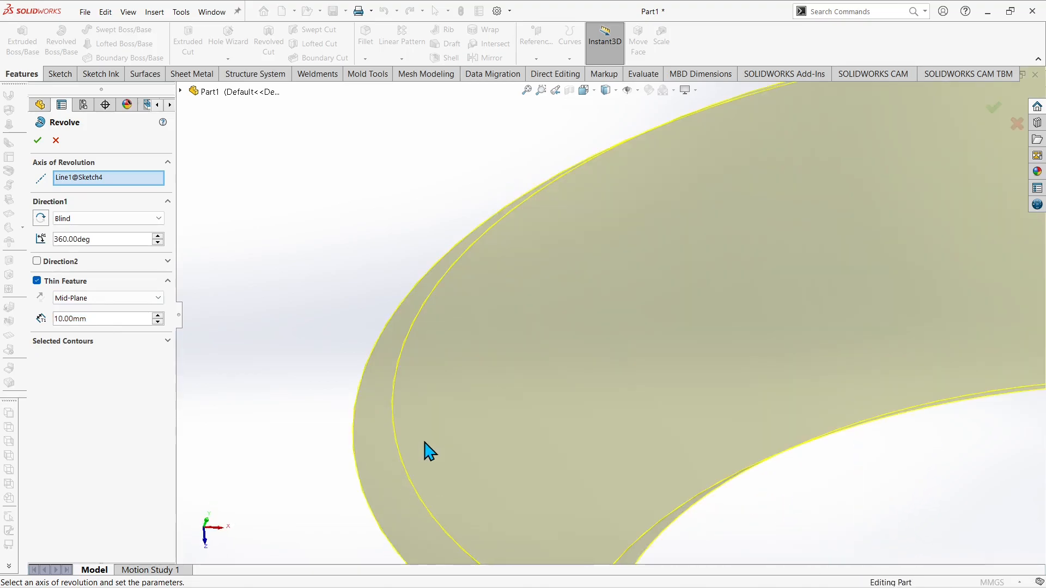
{"action": "scroll", "coordinate": [482, 324], "scroll_direction": "up", "scroll_amount": 5}
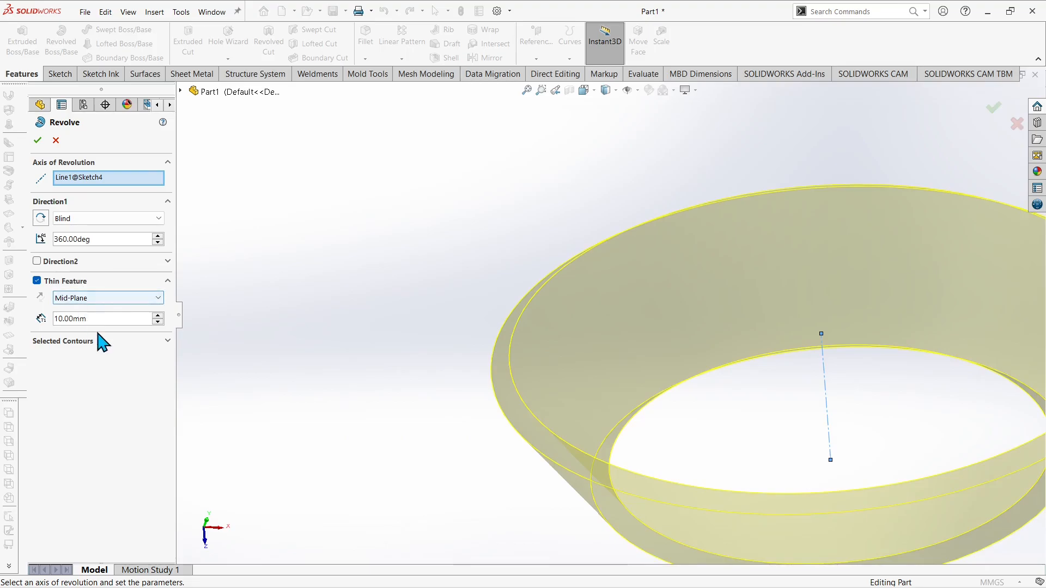
Set the thin feature to Two-Direction with thicknesses of 50 mm and 60 mm, inspect the preview and cancel the revolve
{"action": "left_click", "coordinate": [108, 298]}
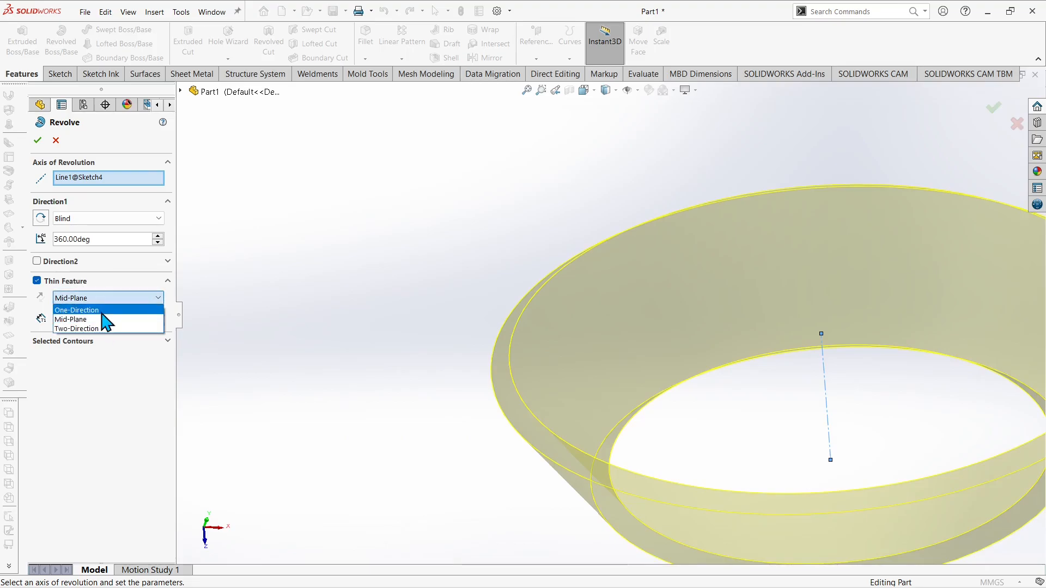
{"action": "left_click", "coordinate": [103, 329]}
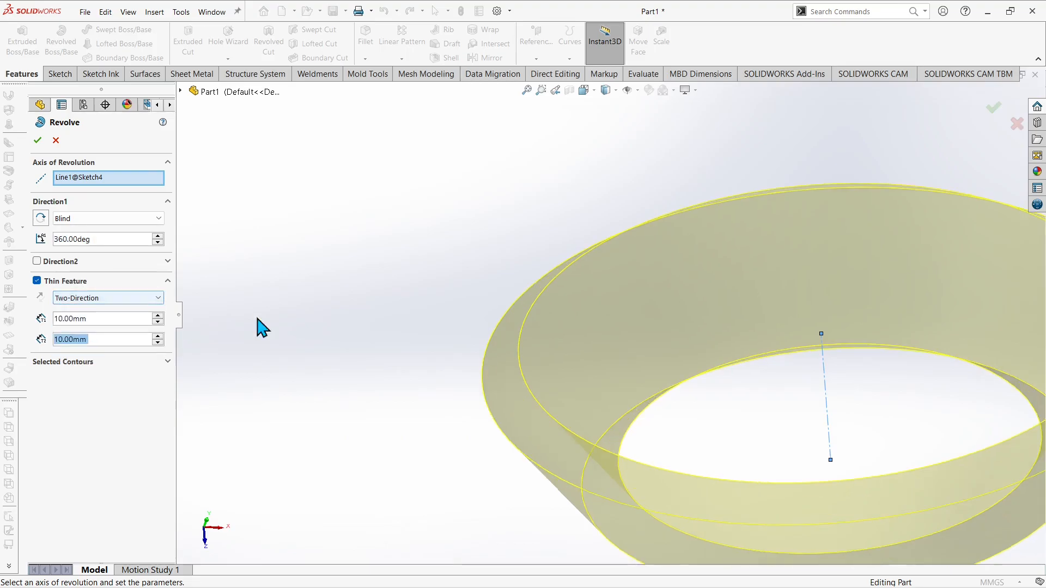
{"action": "left_click", "coordinate": [158, 317]}
{"action": "left_click", "coordinate": [158, 316]}
{"action": "left_click", "coordinate": [158, 317]}
{"action": "left_click", "coordinate": [158, 316]}
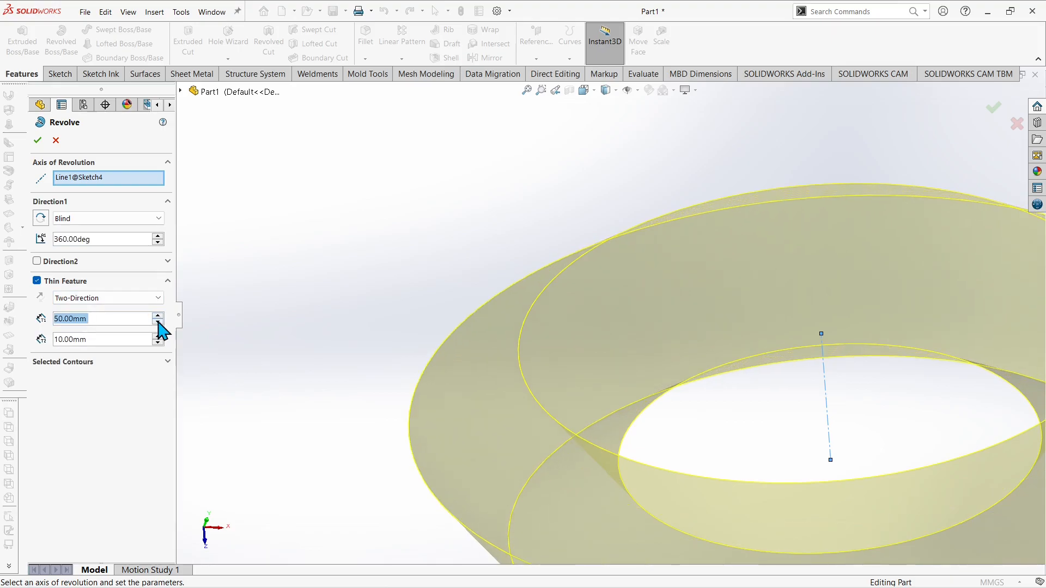
{"action": "left_click", "coordinate": [158, 337]}
{"action": "left_click", "coordinate": [158, 337]}
{"action": "left_click", "coordinate": [158, 337]}
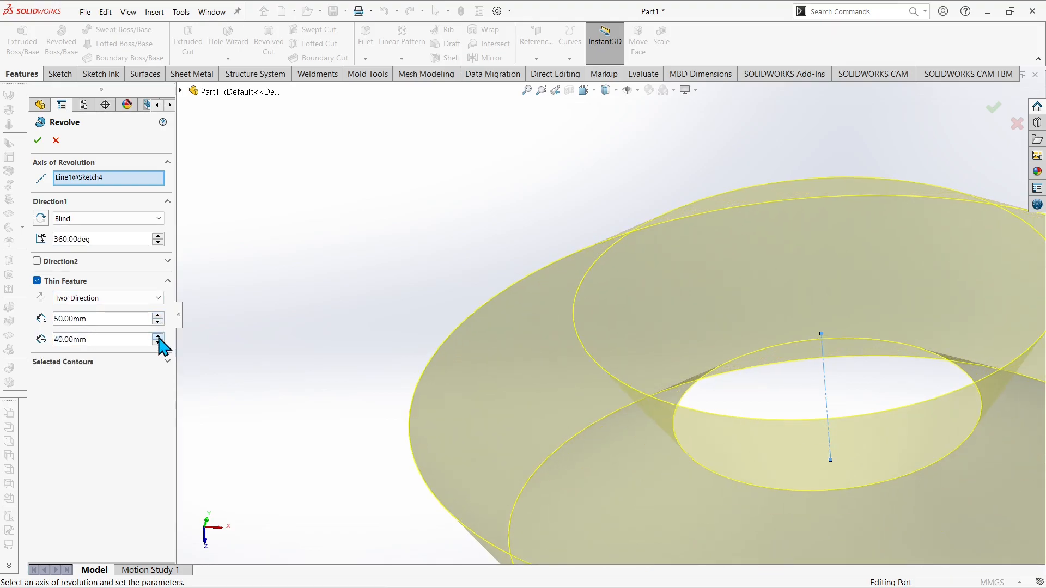
{"action": "left_click", "coordinate": [158, 337]}
{"action": "left_click", "coordinate": [158, 337]}
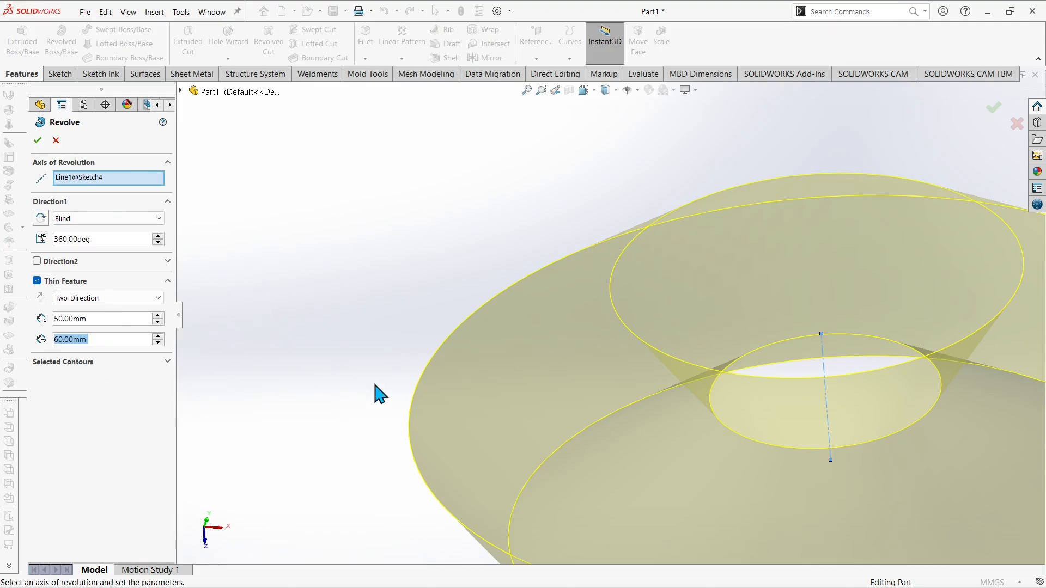
{"action": "scroll", "coordinate": [408, 378], "scroll_direction": "up", "scroll_amount": 5}
{"action": "middle_click_drag", "start_coordinate": [784, 364], "coordinate": [543, 361]}
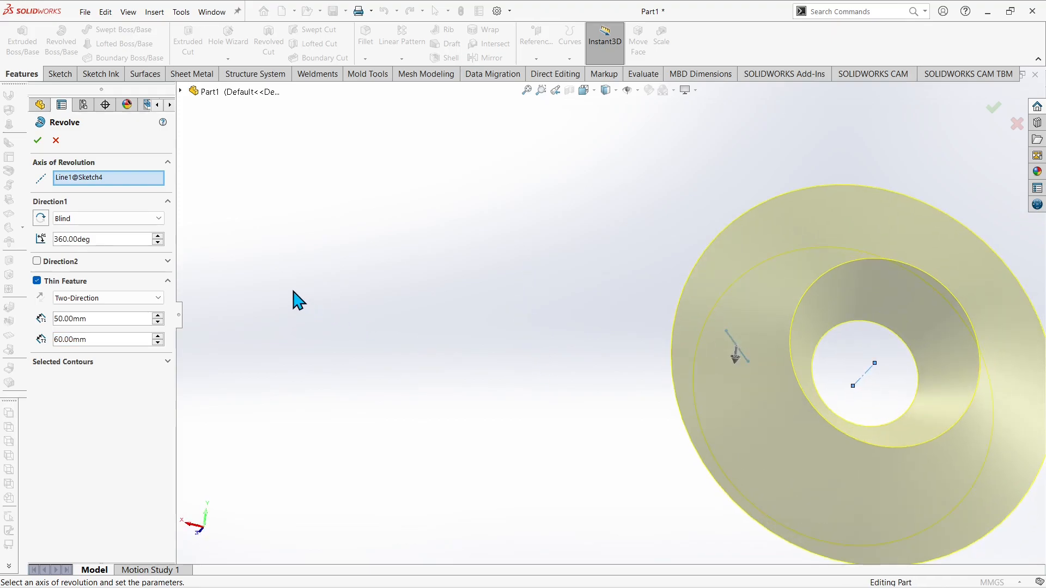
{"action": "left_click", "coordinate": [56, 141]}
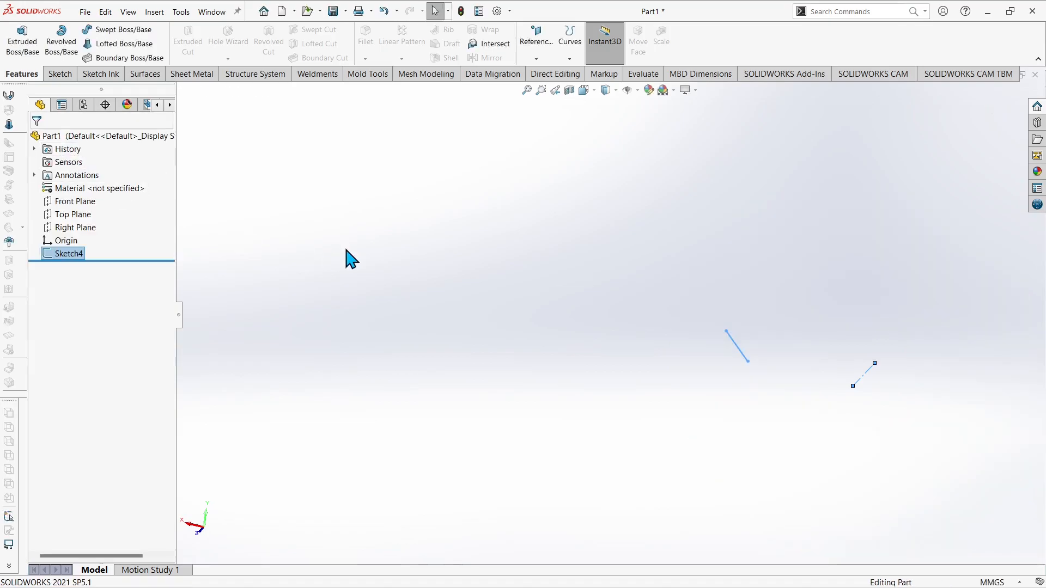
Delete Sketch4, containing the slanted line and the centerline, to leave the part empty
{"action": "middle_click_drag", "start_coordinate": [786, 385], "coordinate": [714, 553]}
{"action": "scroll", "coordinate": [748, 386], "scroll_direction": "down", "scroll_amount": 3}
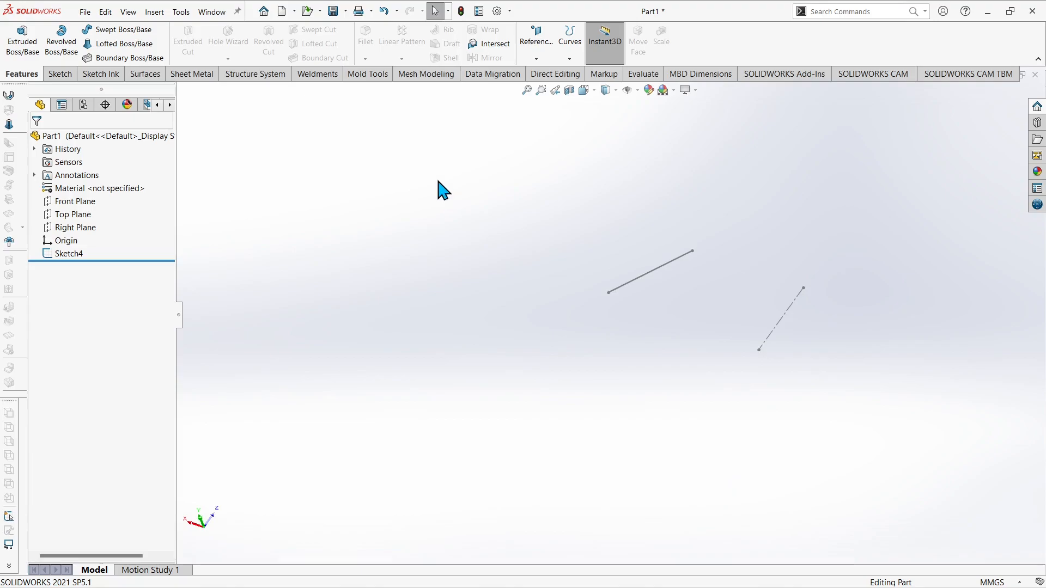
{"action": "right_click", "coordinate": [62, 254]}
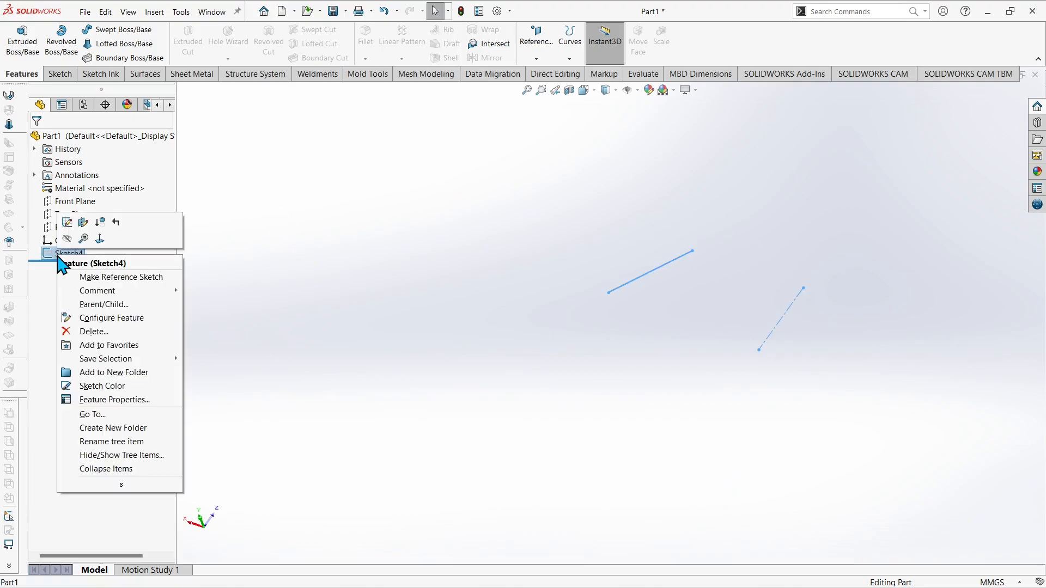
{"action": "left_click", "coordinate": [94, 331]}
{"action": "left_click", "coordinate": [623, 245]}
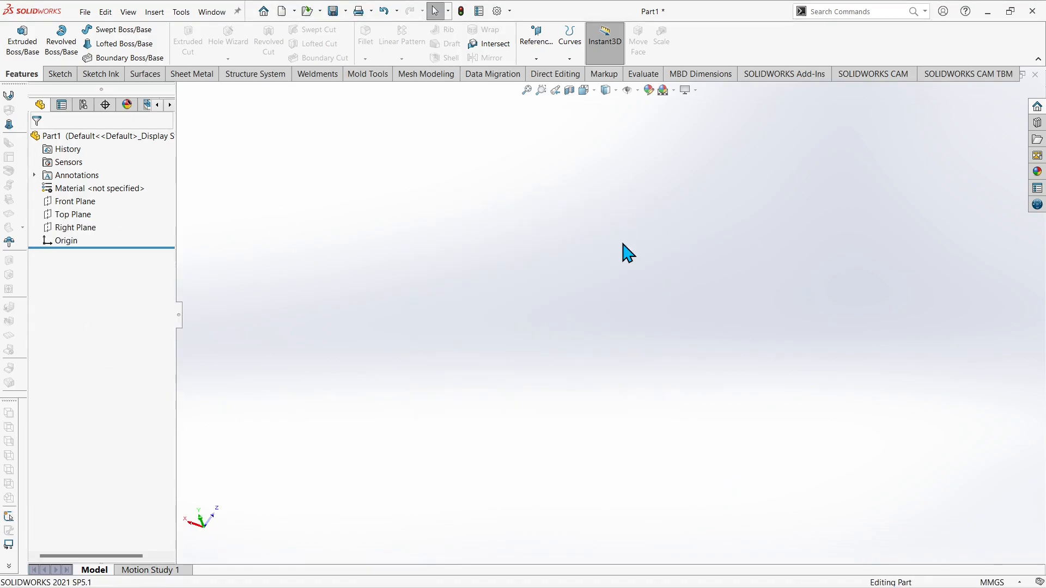
Sketch a center rectangle about 190 mm by 149 mm on the Right Plane, centered on the origin
{"action": "middle_click_drag", "start_coordinate": [632, 253], "coordinate": [521, 210]}
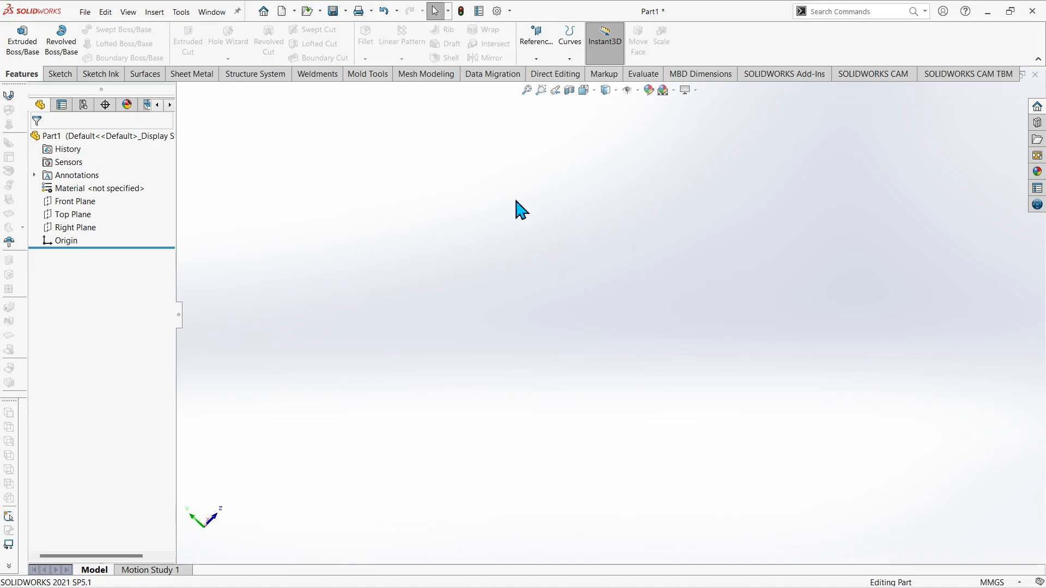
{"action": "left_click", "coordinate": [60, 75]}
{"action": "left_click", "coordinate": [104, 48]}
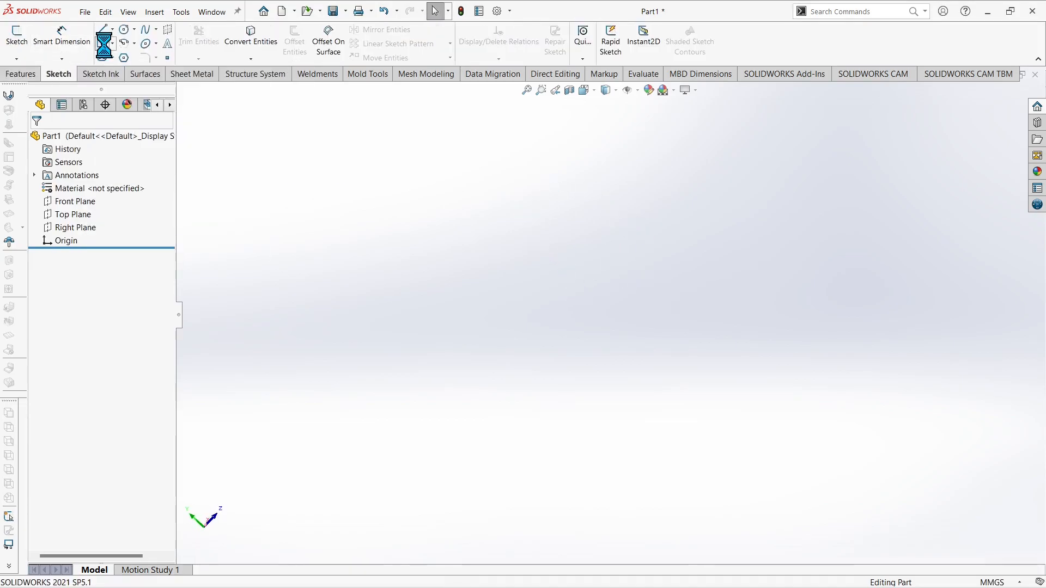
{"action": "left_click", "coordinate": [719, 297]}
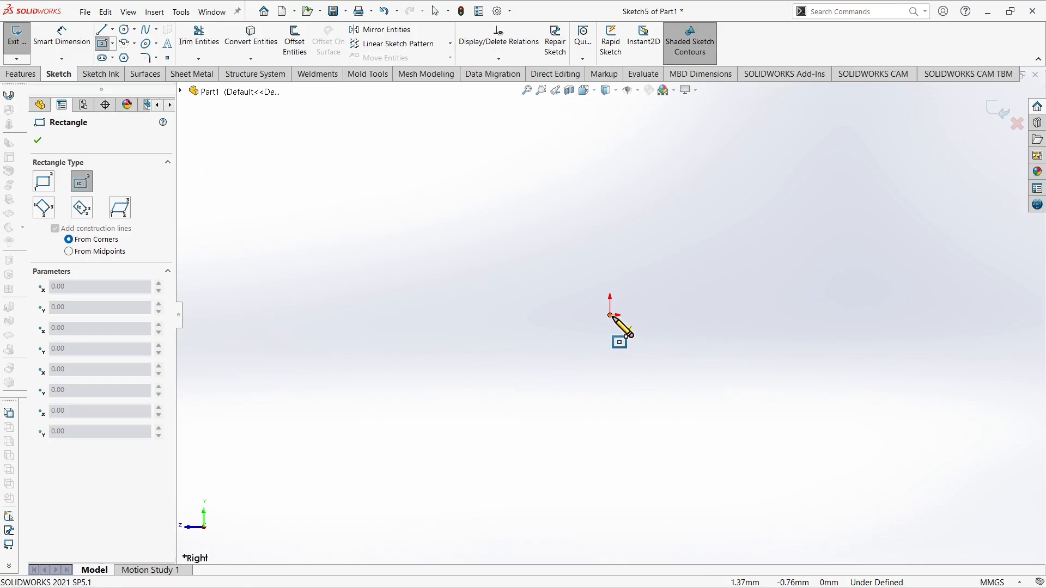
{"action": "left_click", "coordinate": [610, 315]}
{"action": "left_click", "coordinate": [779, 447]}
Dimension the rectangle's height and width to 100 mm each and exit the sketch
{"action": "right_click", "coordinate": [824, 287]}
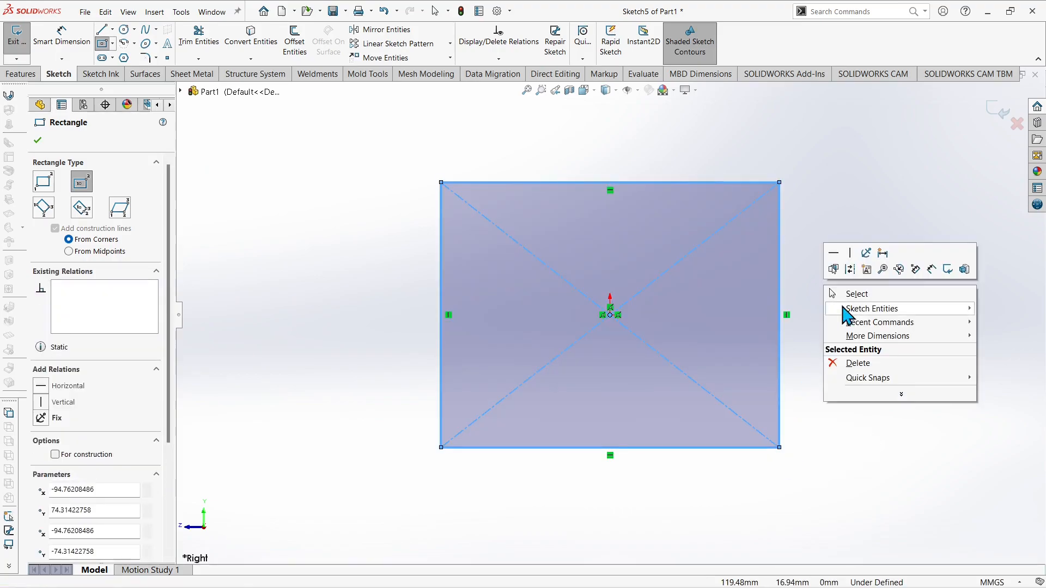
{"action": "left_click", "coordinate": [932, 269]}
{"action": "left_click", "coordinate": [783, 298]}
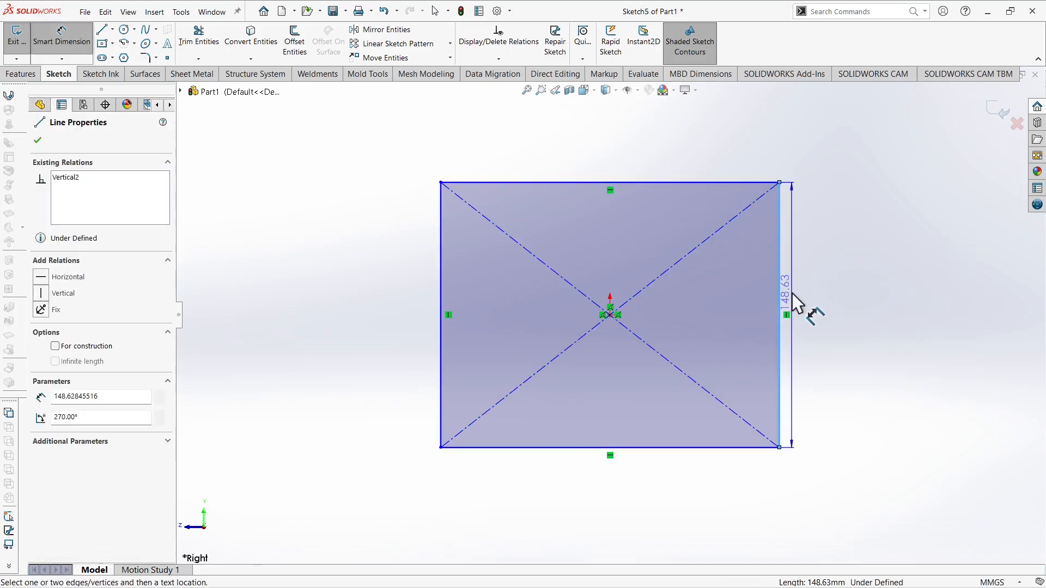
{"action": "left_click", "coordinate": [848, 344]}
{"action": "type", "text": "100"}
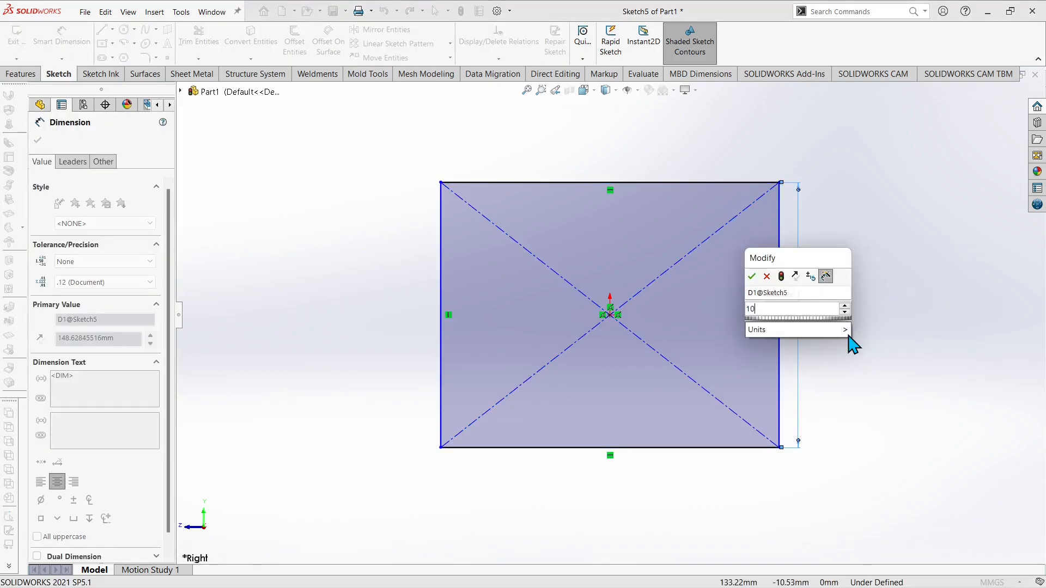
{"action": "key", "text": "Return"}
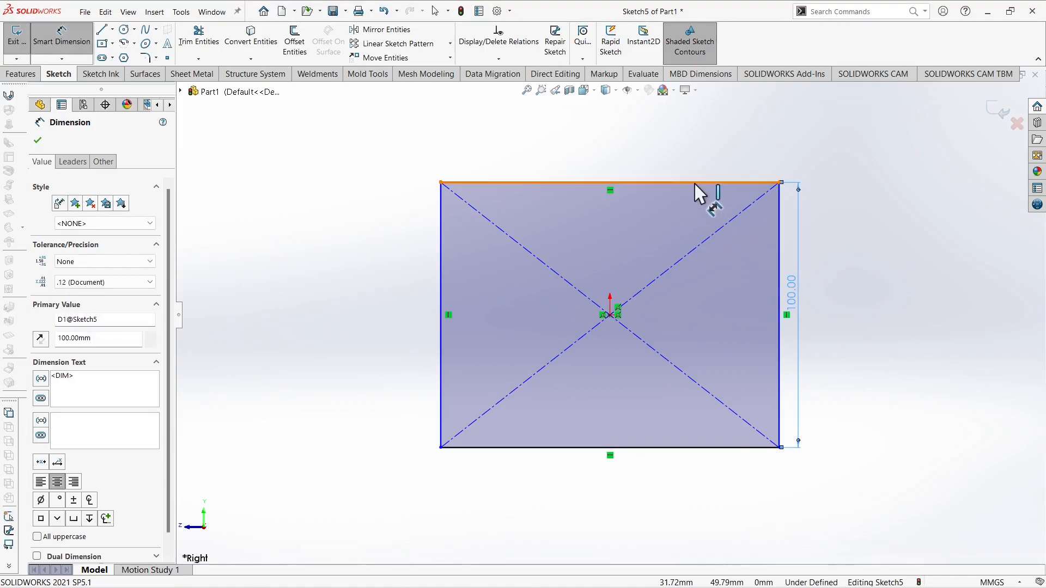
{"action": "left_click", "coordinate": [700, 183]}
{"action": "left_click", "coordinate": [706, 158]}
{"action": "type", "text": "100"}
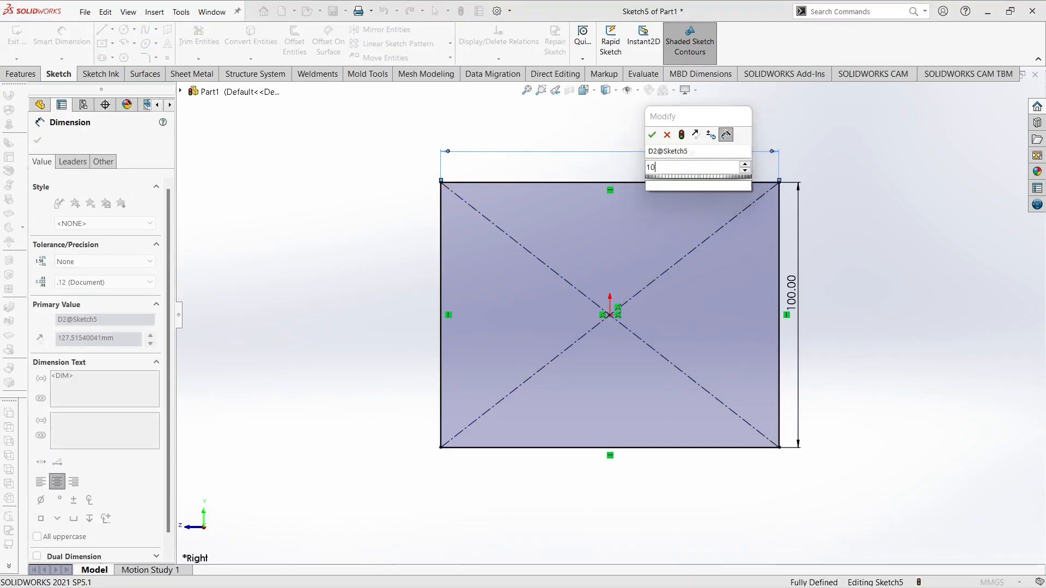
{"action": "key", "text": "Return"}
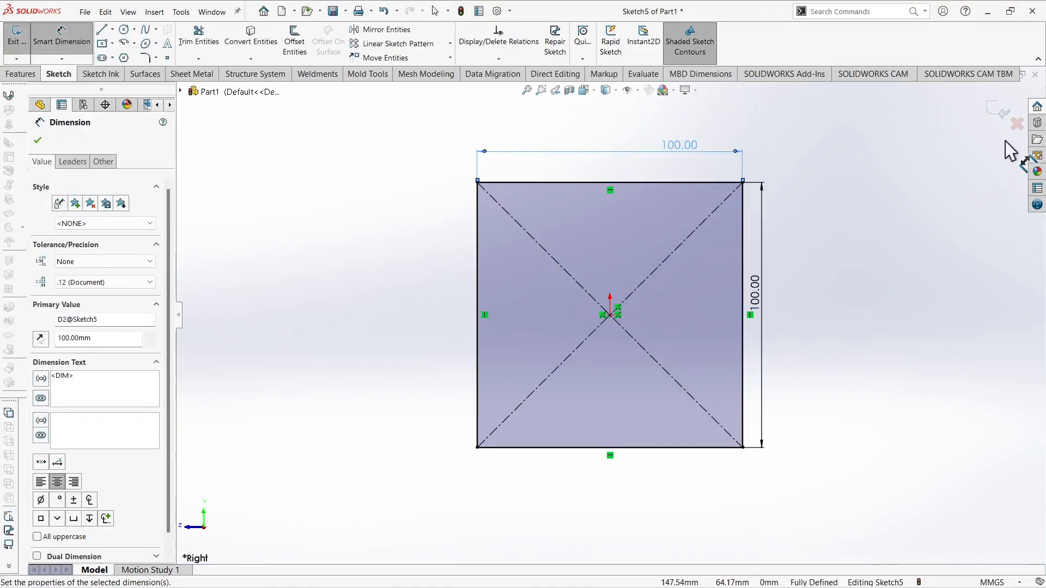
{"action": "left_click", "coordinate": [1001, 112]}
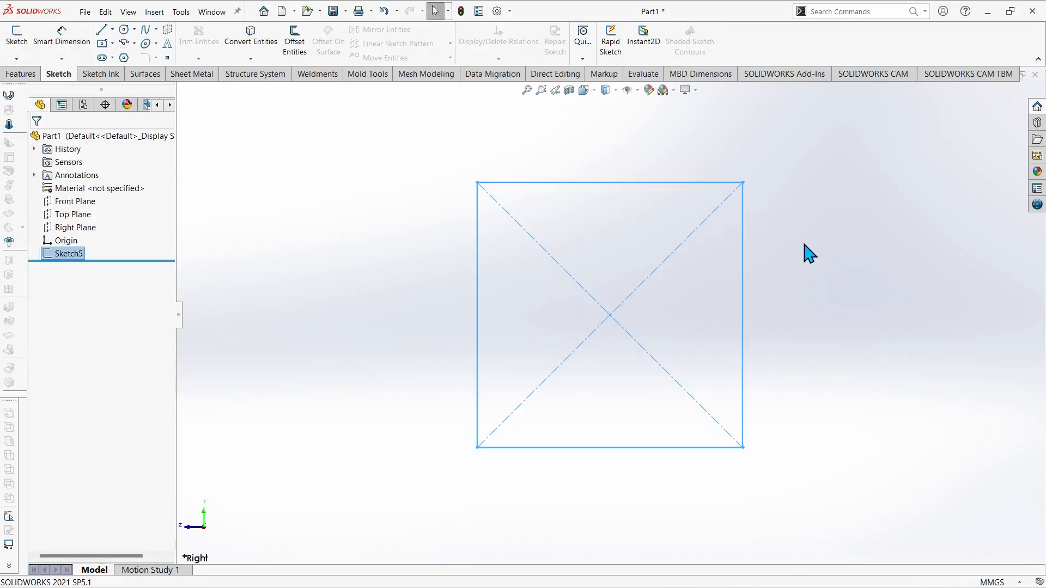
Extrude the square sketch as a Blind boss with a depth of 100 mm
{"action": "left_click", "coordinate": [21, 73]}
{"action": "left_click", "coordinate": [22, 41]}
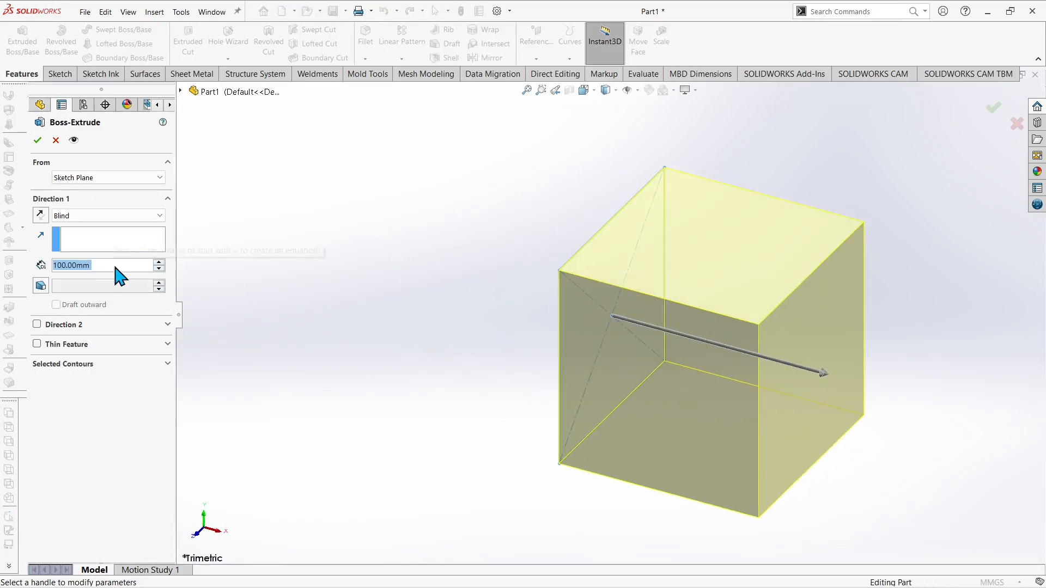
{"action": "left_click", "coordinate": [42, 141]}
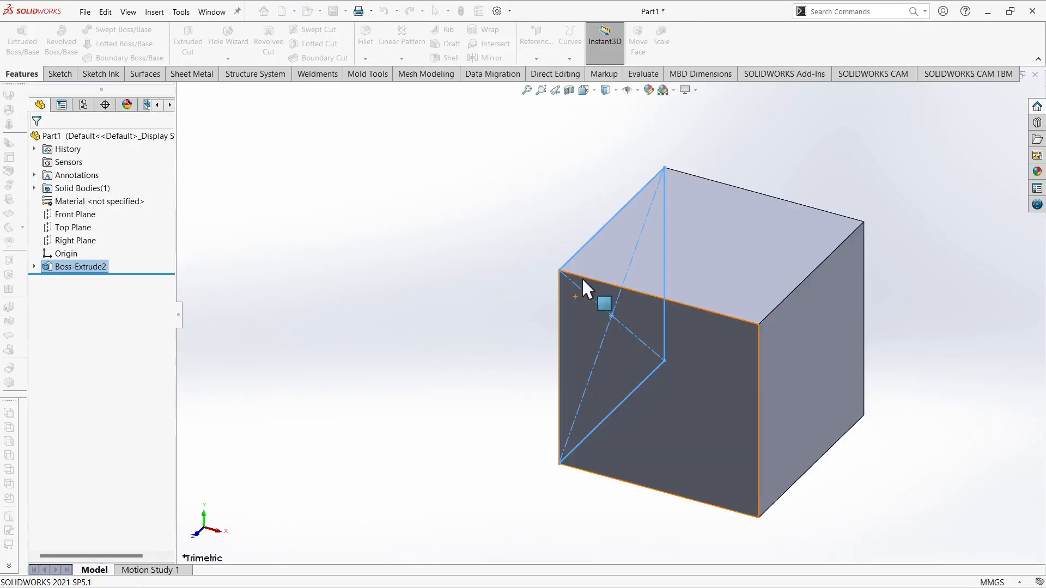
Examine the extruded cube's faces and edges from several angles and distances
{"action": "scroll", "coordinate": [802, 352], "scroll_direction": "up", "scroll_amount": 2}
{"action": "scroll", "coordinate": [754, 327], "scroll_direction": "down", "scroll_amount": 2}
{"action": "middle_click_drag", "start_coordinate": [754, 327], "coordinate": [600, 256]}
{"action": "left_click", "coordinate": [600, 253]}
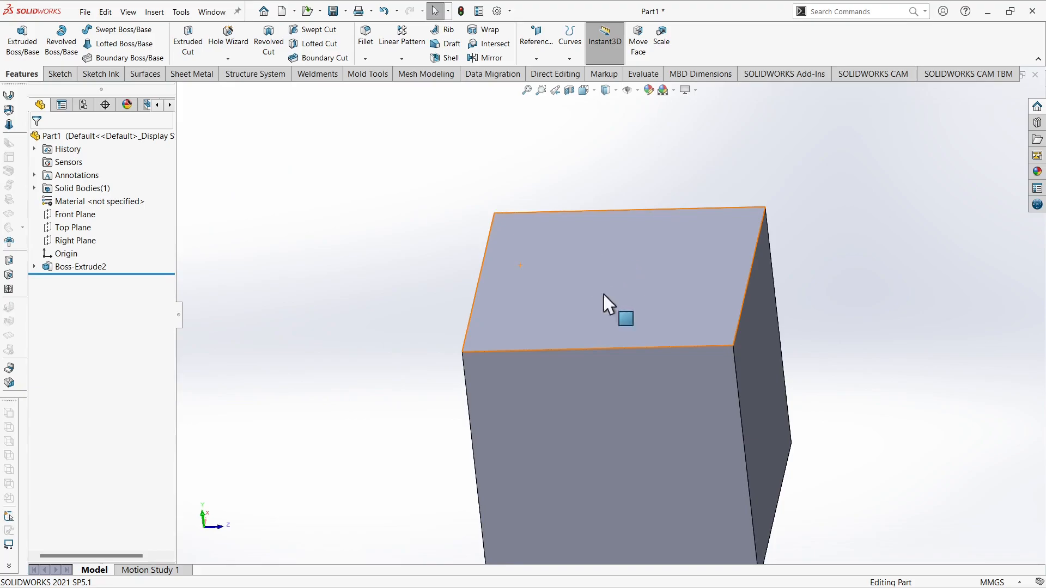
{"action": "scroll", "coordinate": [649, 349], "scroll_direction": "up", "scroll_amount": 3}
{"action": "scroll", "coordinate": [650, 351], "scroll_direction": "down", "scroll_amount": 4}
{"action": "middle_click_drag", "start_coordinate": [644, 351], "coordinate": [620, 405]}
{"action": "scroll", "coordinate": [625, 339], "scroll_direction": "up", "scroll_amount": 5}
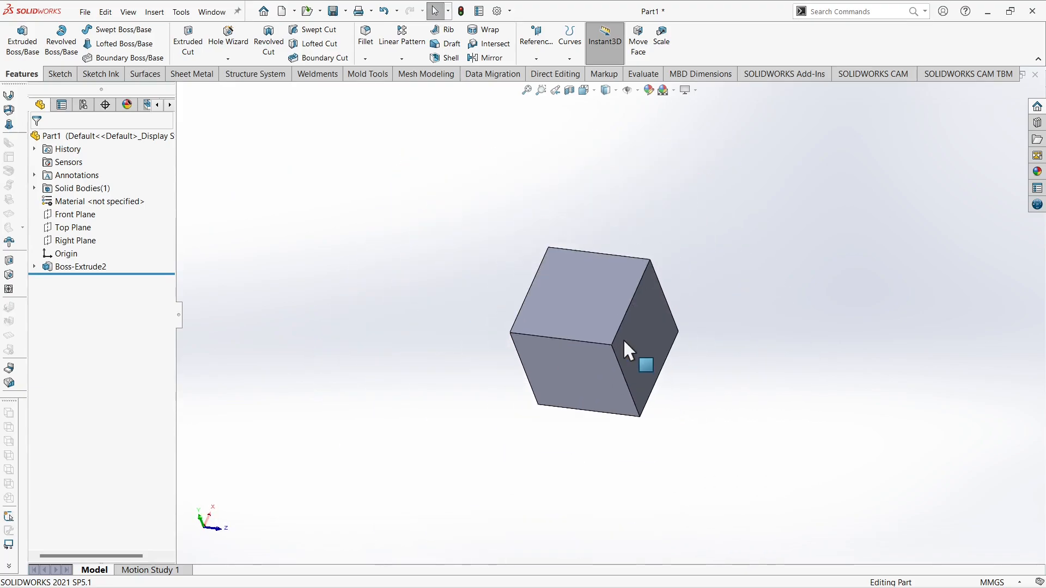
{"action": "middle_click_drag", "start_coordinate": [586, 358], "coordinate": [567, 415]}
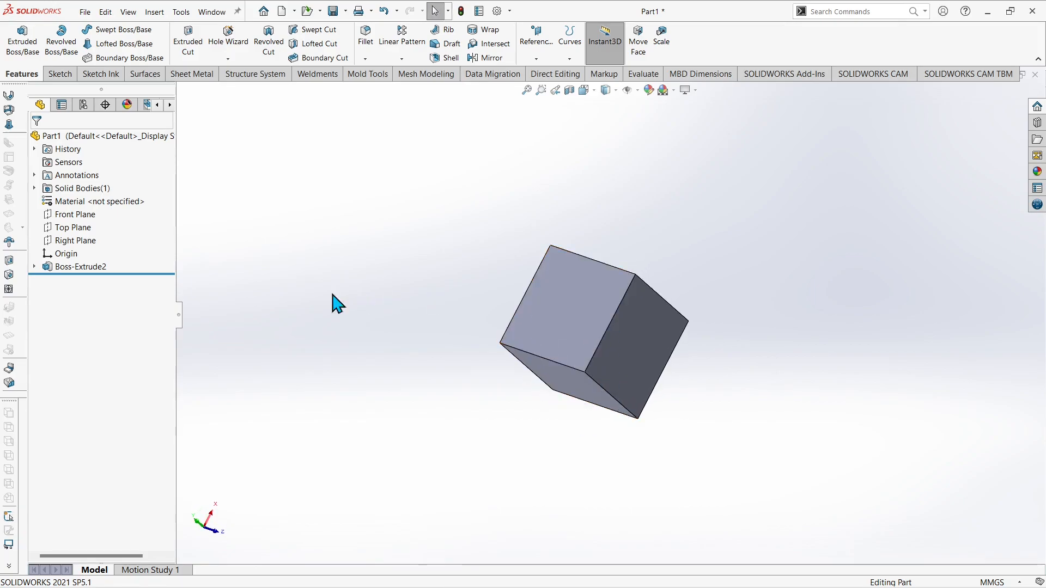
{"action": "middle_click_drag", "start_coordinate": [593, 375], "coordinate": [588, 306]}
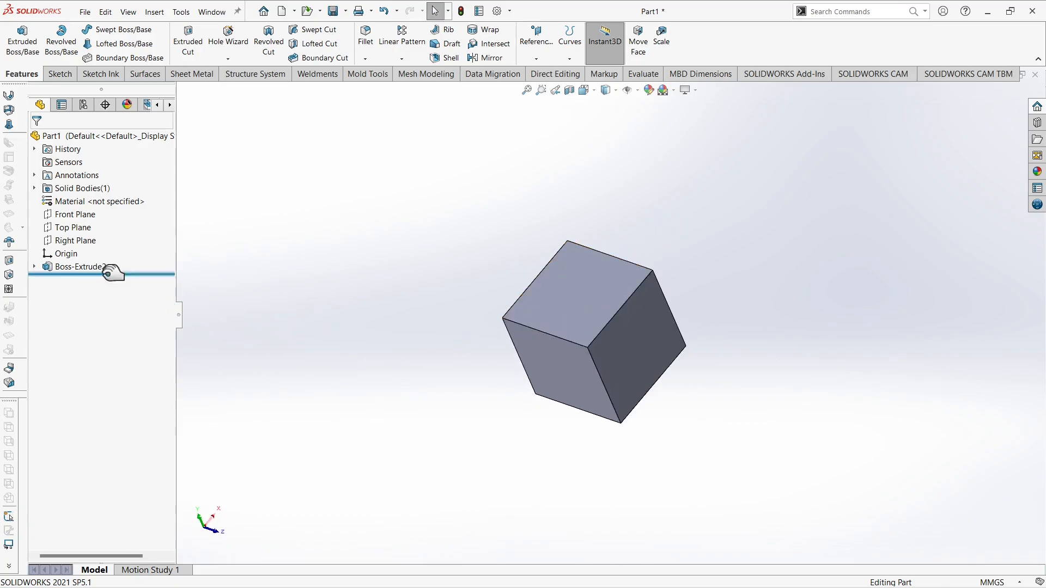
Delete the cube's extrusion Boss-Extrude2 together with its square sketch, Sketch5
{"action": "right_click", "coordinate": [91, 275]}
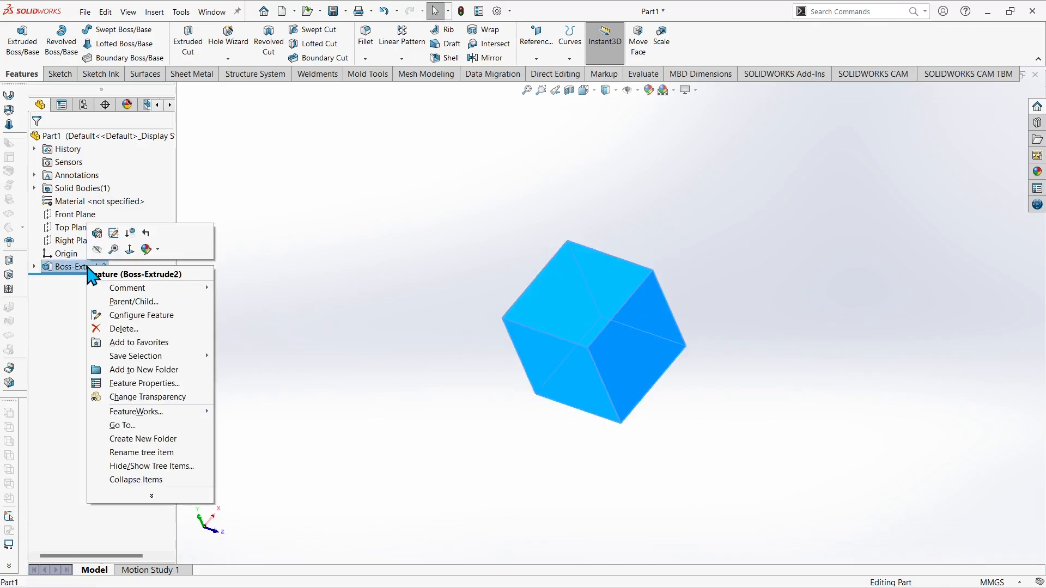
{"action": "left_click", "coordinate": [109, 328]}
{"action": "left_click", "coordinate": [605, 243]}
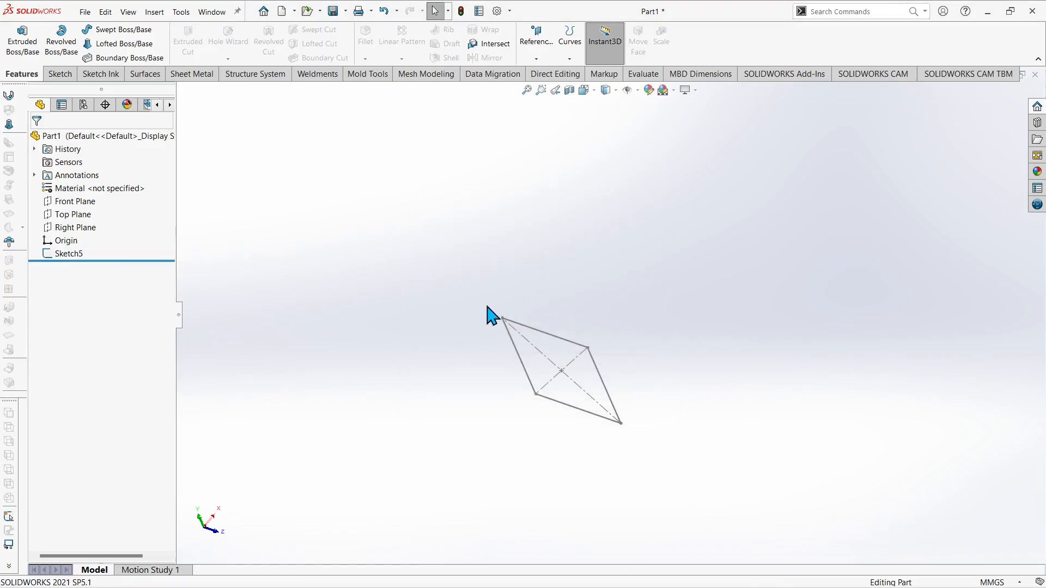
{"action": "right_click", "coordinate": [85, 259]}
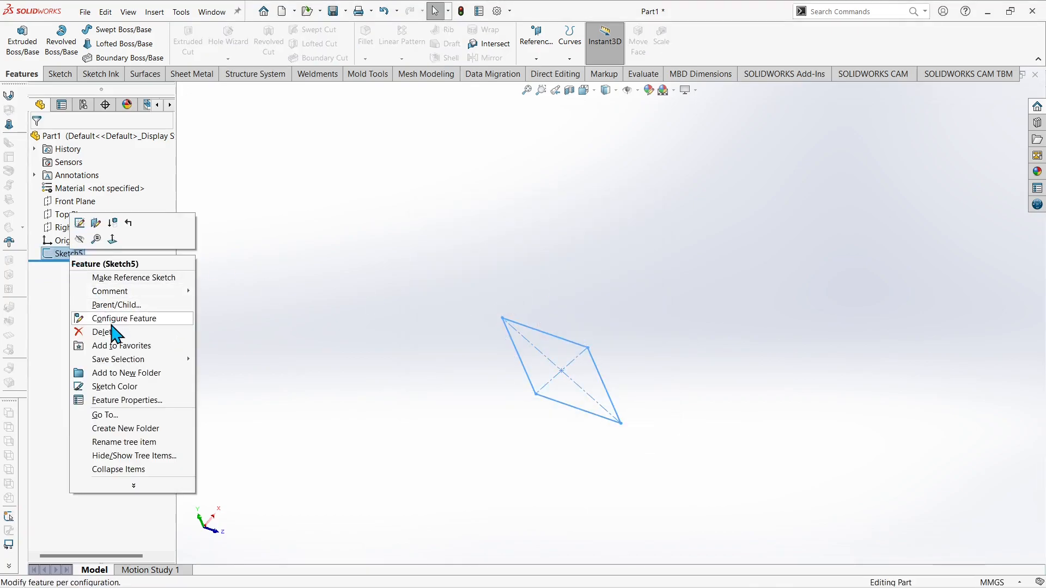
{"action": "left_click", "coordinate": [111, 321]}
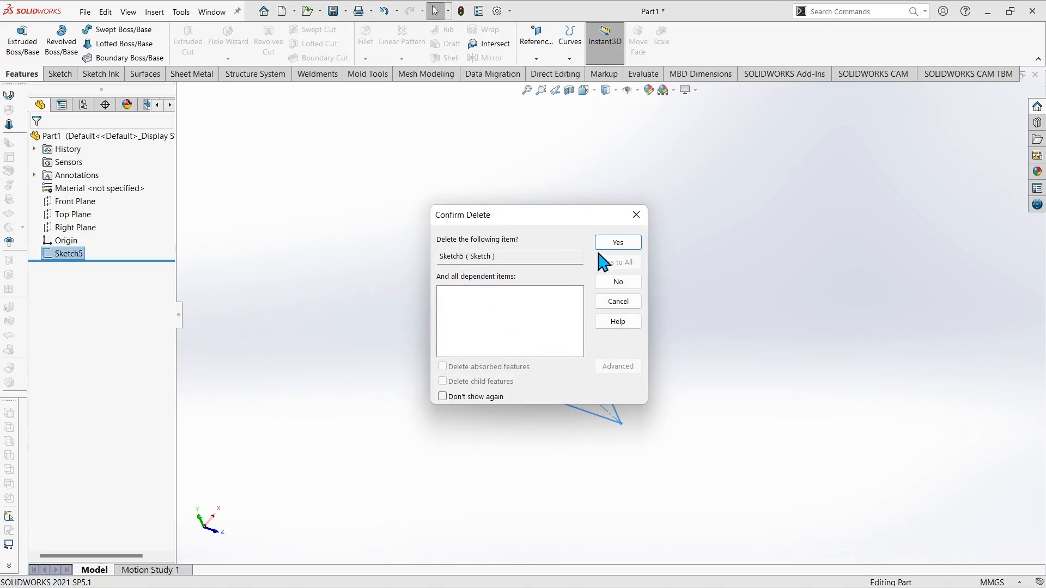
{"action": "left_click", "coordinate": [599, 246]}
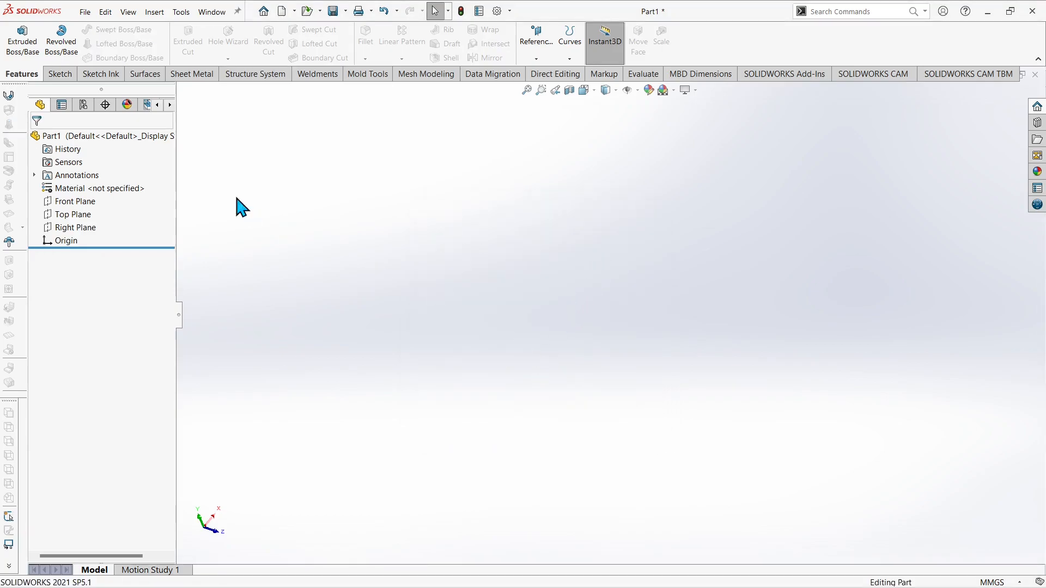
Sketch a horizontal midpoint line about 179 mm long on the Right Plane, centered on the origin
{"action": "left_click", "coordinate": [60, 74]}
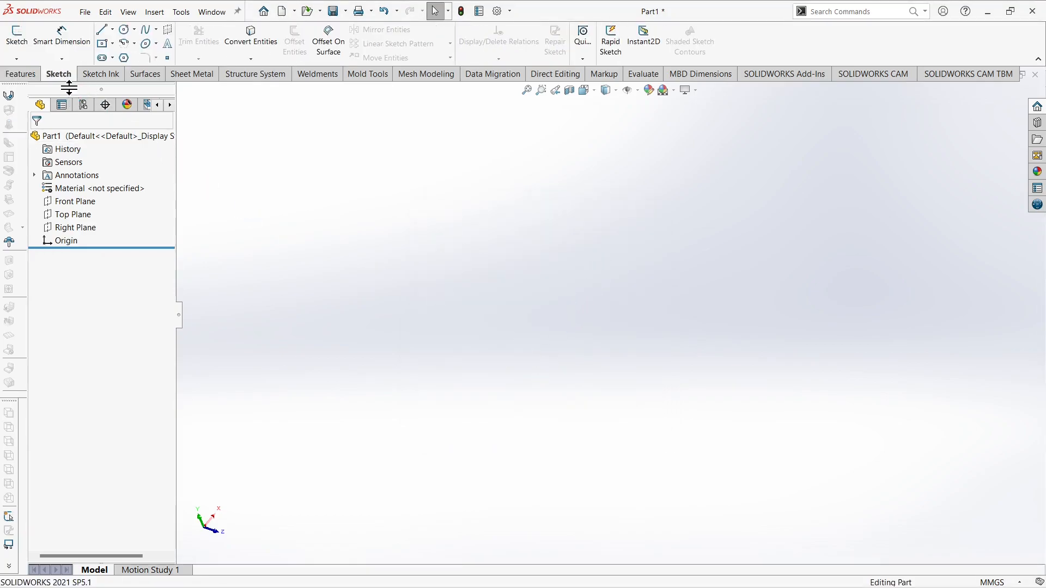
{"action": "left_click", "coordinate": [14, 38]}
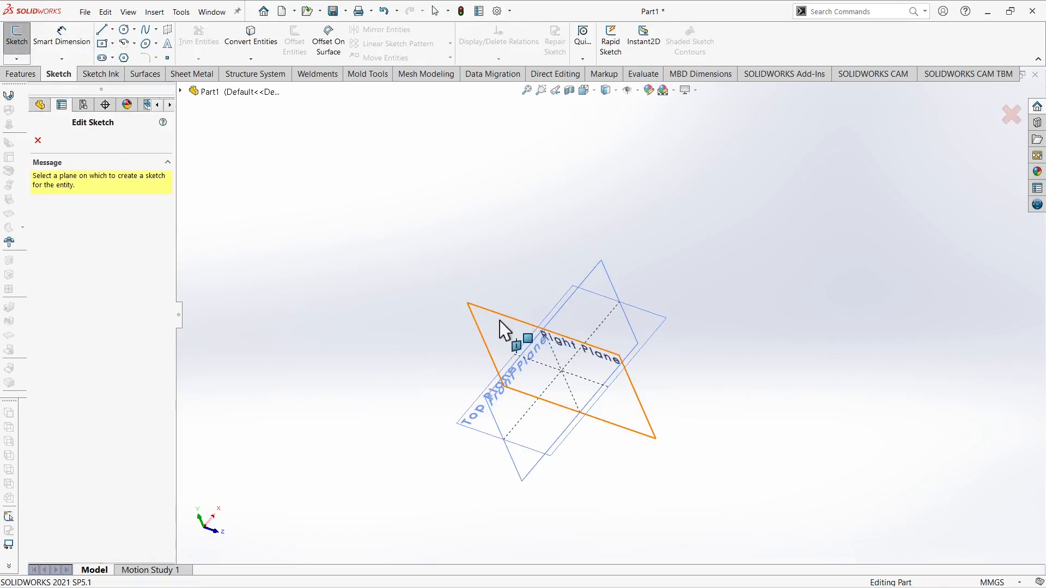
{"action": "left_click", "coordinate": [496, 317]}
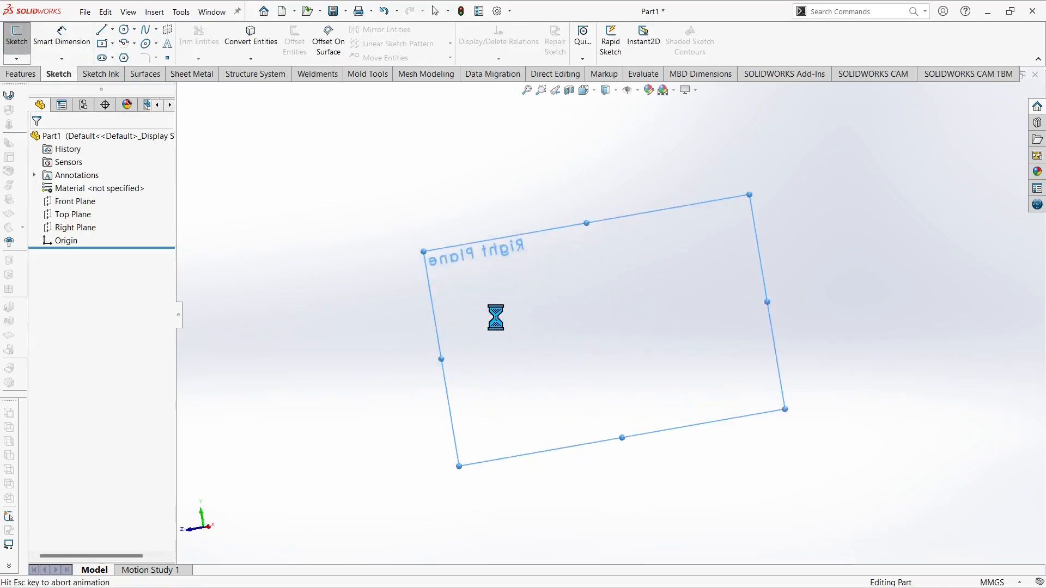
{"action": "left_click", "coordinate": [113, 30]}
{"action": "left_click", "coordinate": [124, 70]}
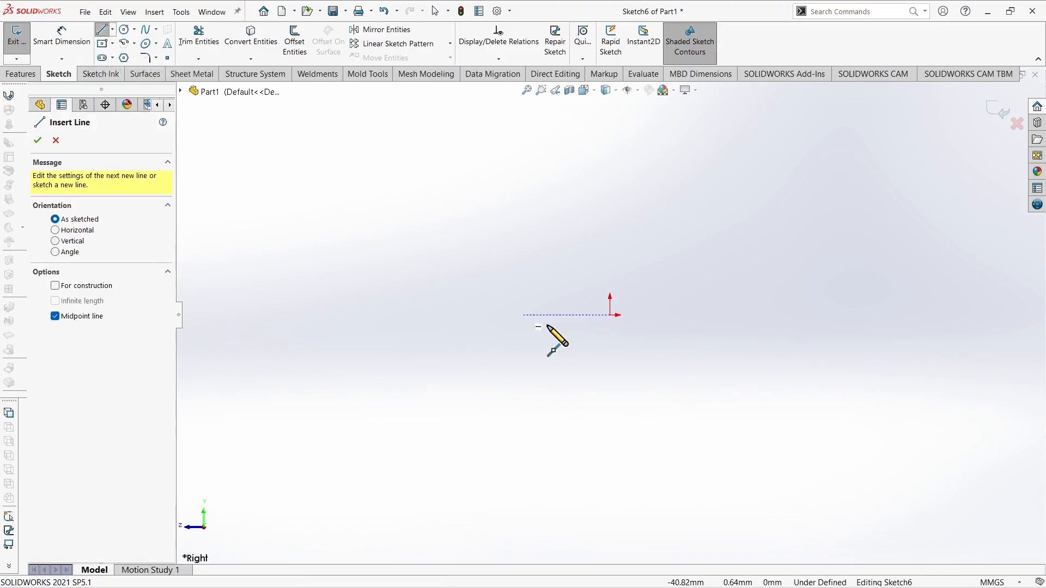
{"action": "left_click", "coordinate": [609, 315]}
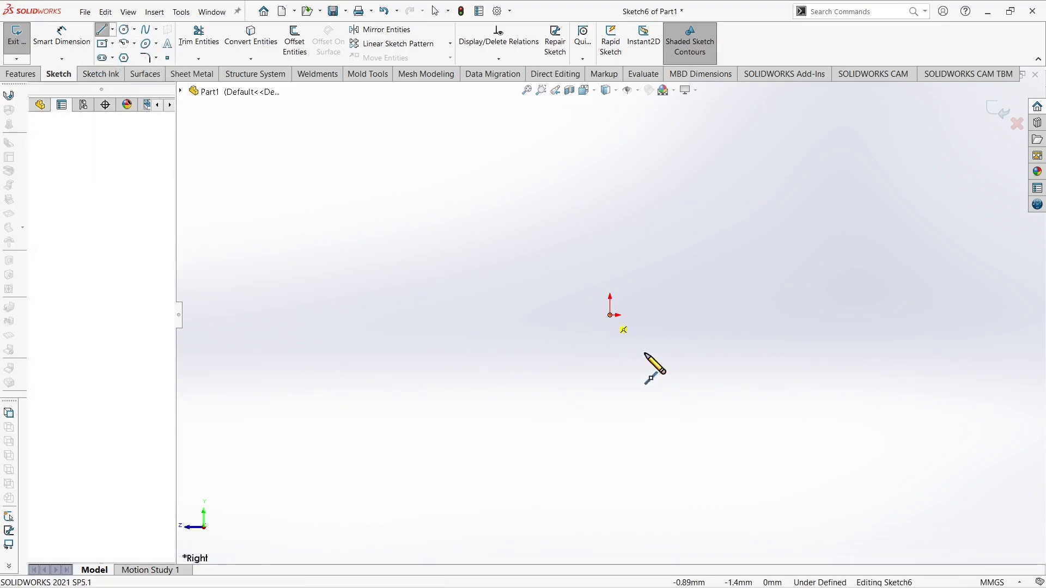
{"action": "left_click", "coordinate": [803, 315]}
Dimension the horizontal line's length to 100 mm and exit the sketch
{"action": "right_click", "coordinate": [816, 336]}
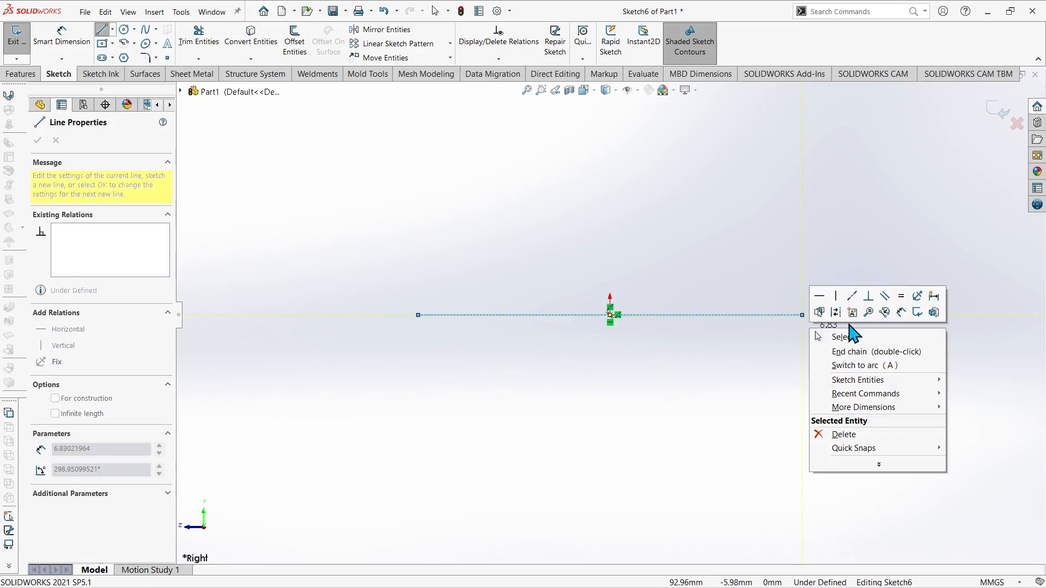
{"action": "left_click", "coordinate": [902, 313]}
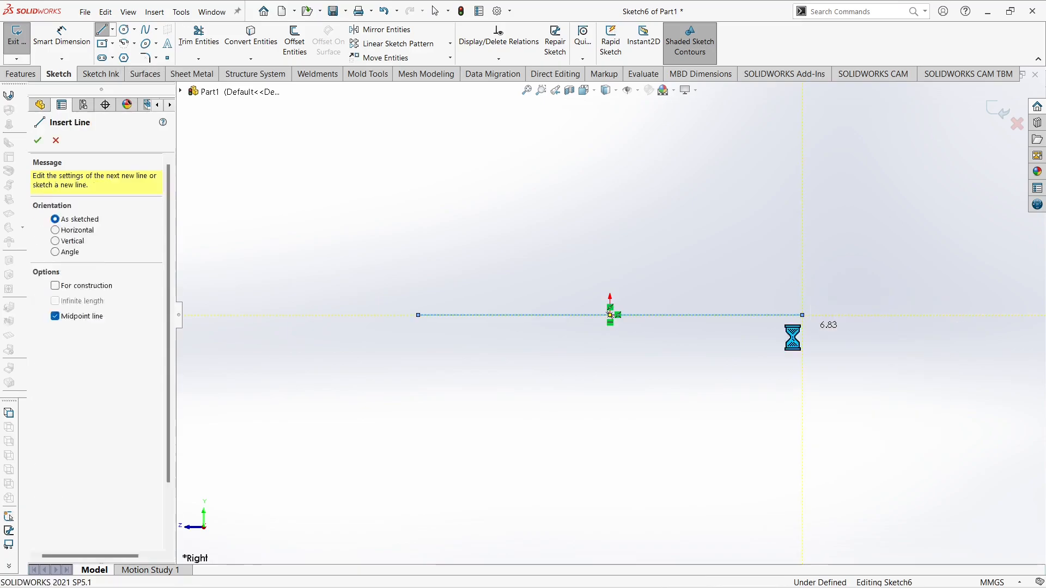
{"action": "left_click", "coordinate": [686, 318]}
{"action": "left_click", "coordinate": [694, 375]}
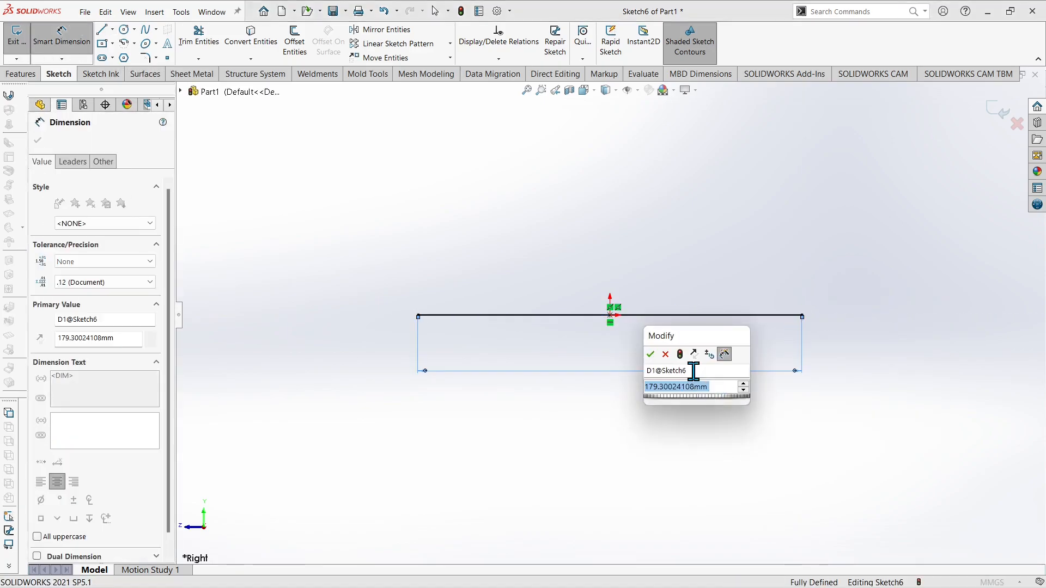
{"action": "type", "text": "100"}
{"action": "key", "text": "Return"}
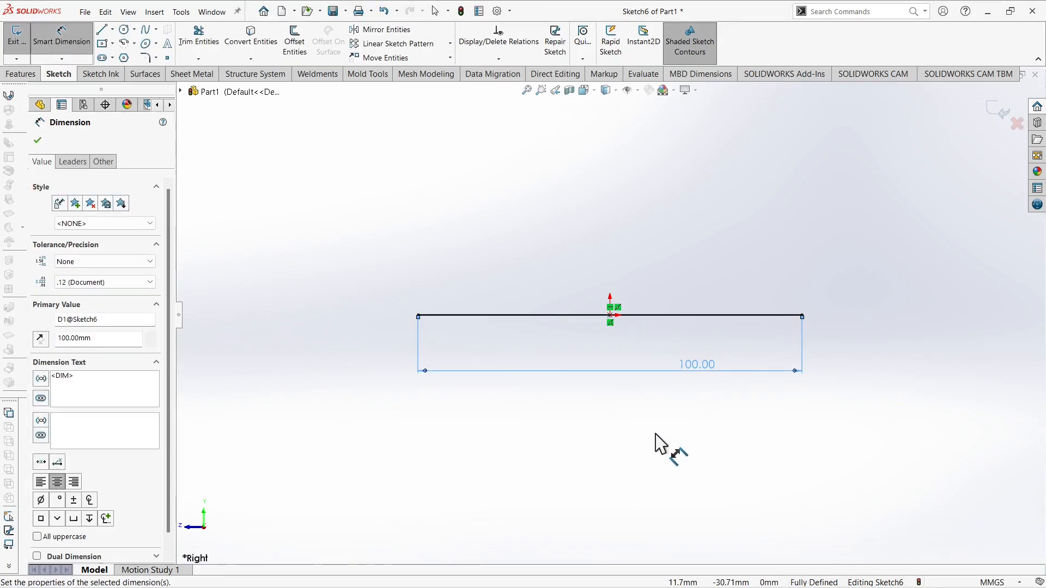
{"action": "key", "text": "Escape"}
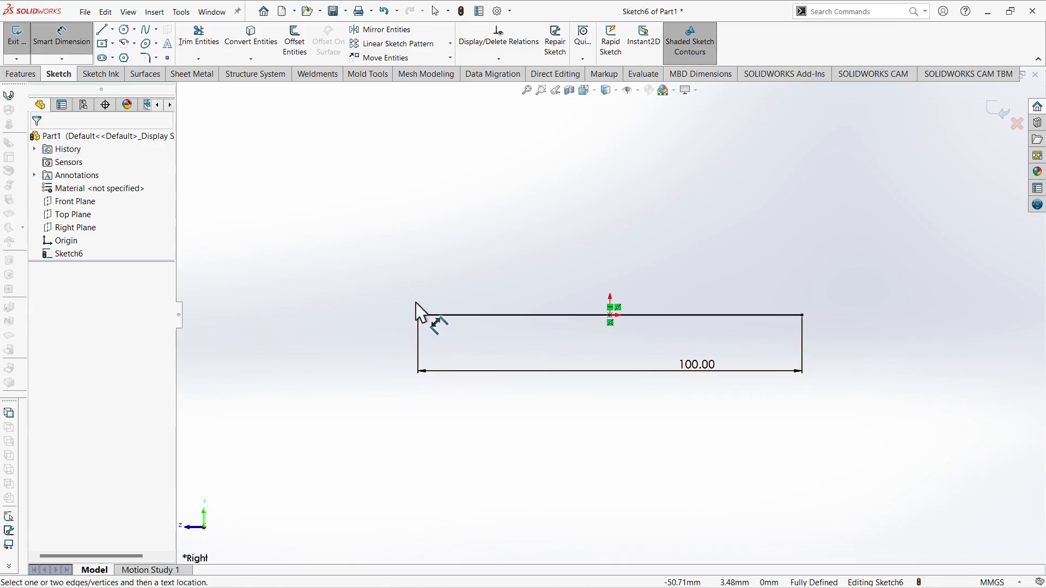
{"action": "left_click", "coordinate": [997, 111]}
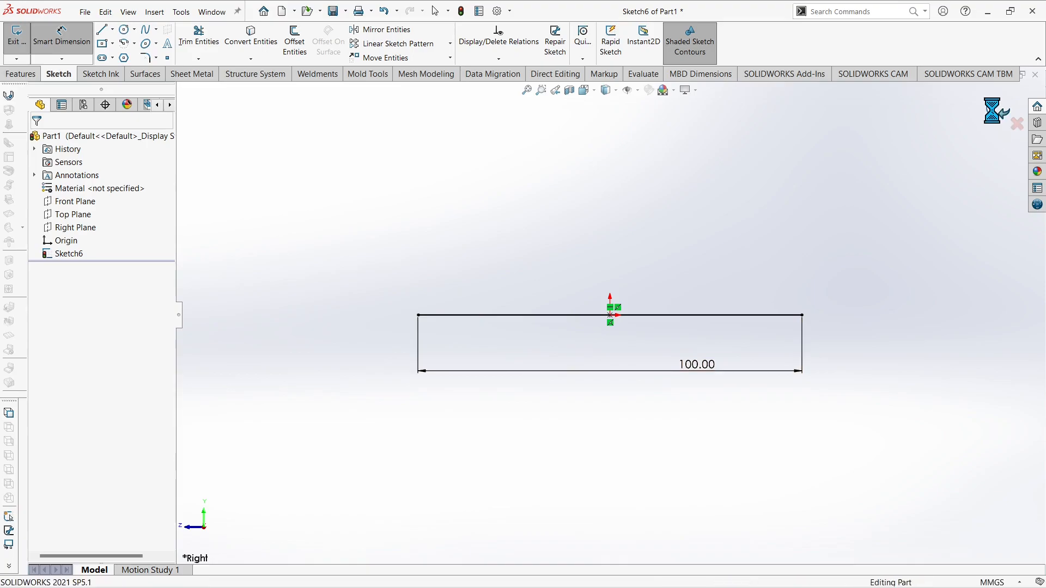
Start an Extruded Boss/Base from the line sketch Sketch6, using a blind thin feature with a 100 mm depth
{"action": "middle_click_drag", "start_coordinate": [629, 242], "coordinate": [583, 346]}
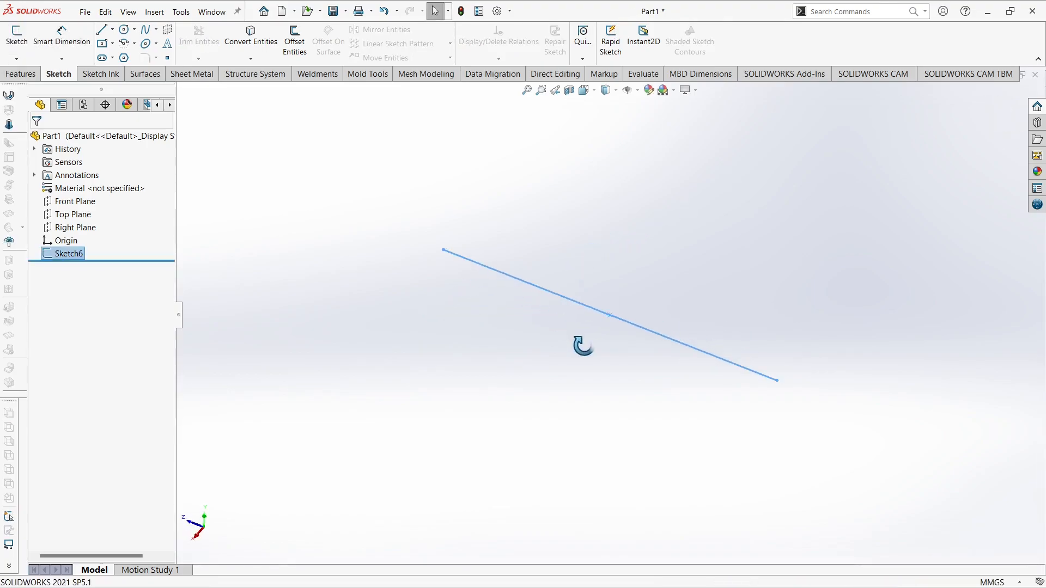
{"action": "left_click", "coordinate": [458, 364]}
{"action": "left_click", "coordinate": [22, 74]}
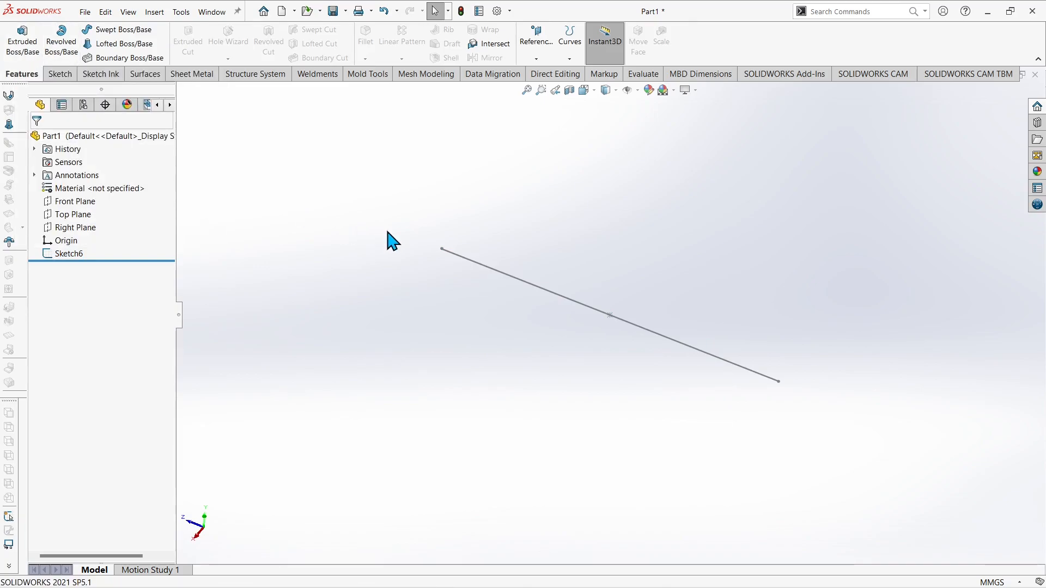
{"action": "left_click", "coordinate": [69, 254]}
{"action": "left_click", "coordinate": [30, 49]}
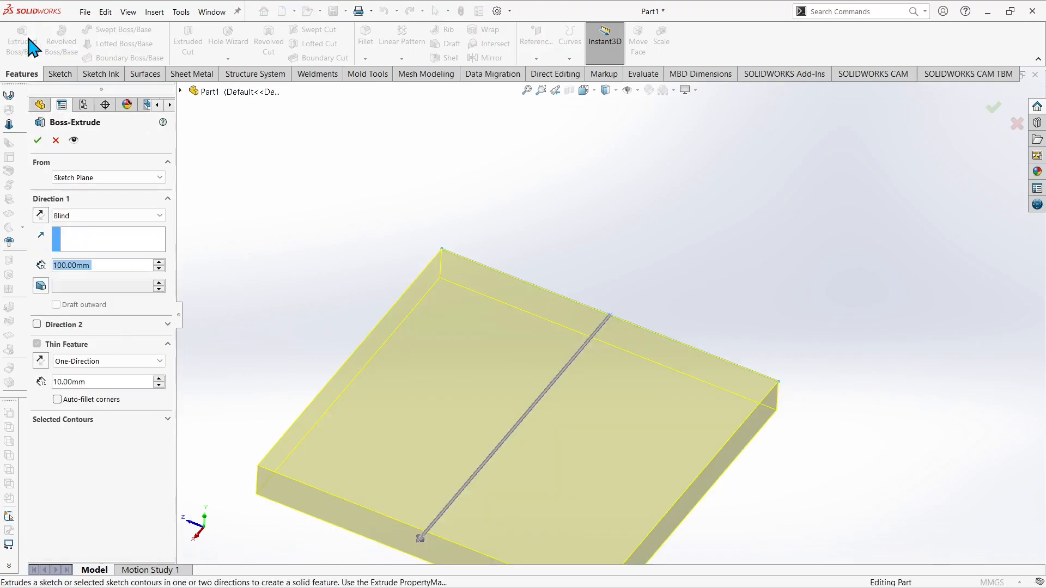
Set the thin feature's wall thickness to 100 mm for the line's extrusion
{"action": "scroll", "coordinate": [528, 248], "scroll_direction": "up", "scroll_amount": 3}
{"action": "middle_click_drag", "start_coordinate": [528, 248], "coordinate": [524, 147]}
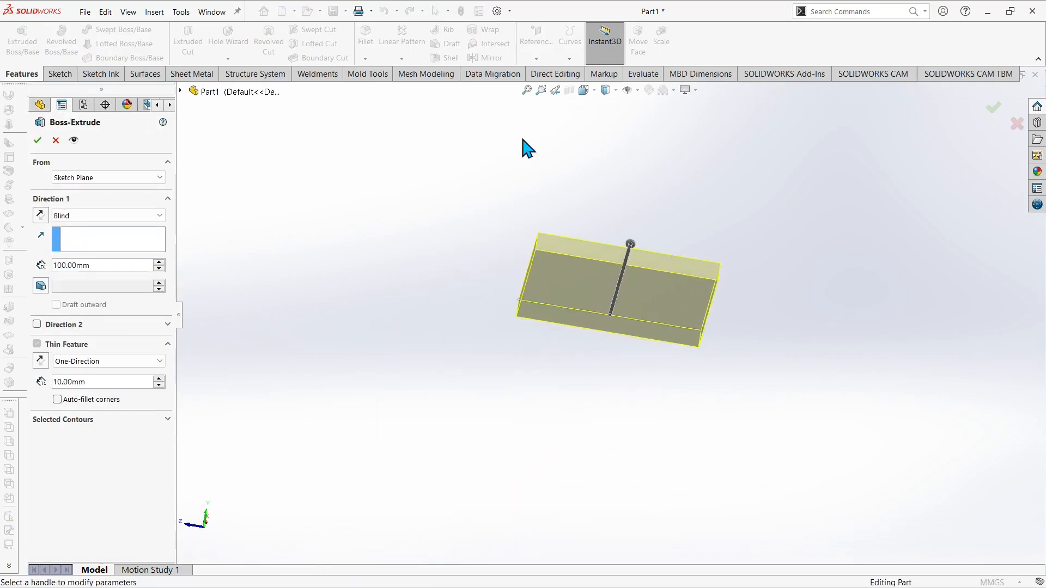
{"action": "middle_click_drag", "start_coordinate": [533, 247], "coordinate": [581, 332]}
{"action": "scroll", "coordinate": [578, 289], "scroll_direction": "down", "scroll_amount": 3}
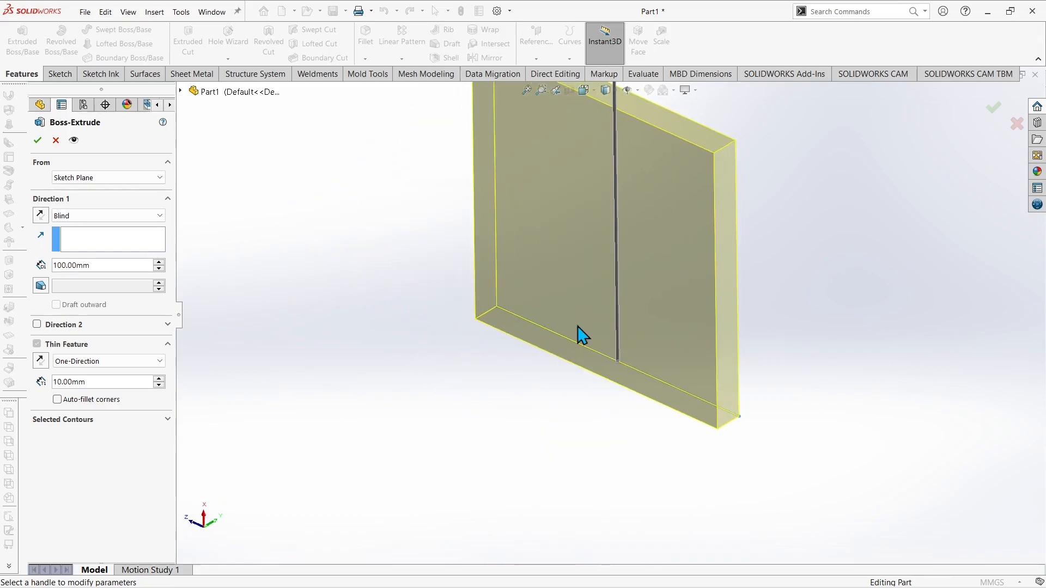
{"action": "scroll", "coordinate": [287, 232], "scroll_direction": "down", "scroll_amount": 2}
{"action": "scroll", "coordinate": [806, 221], "scroll_direction": "down", "scroll_amount": 3}
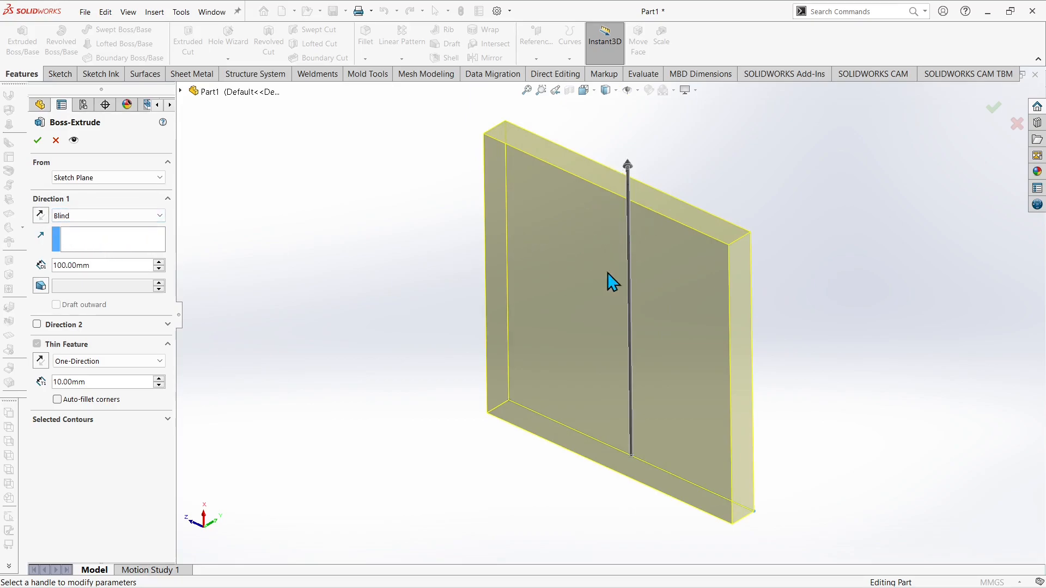
{"action": "scroll", "coordinate": [638, 299], "scroll_direction": "up", "scroll_amount": 2}
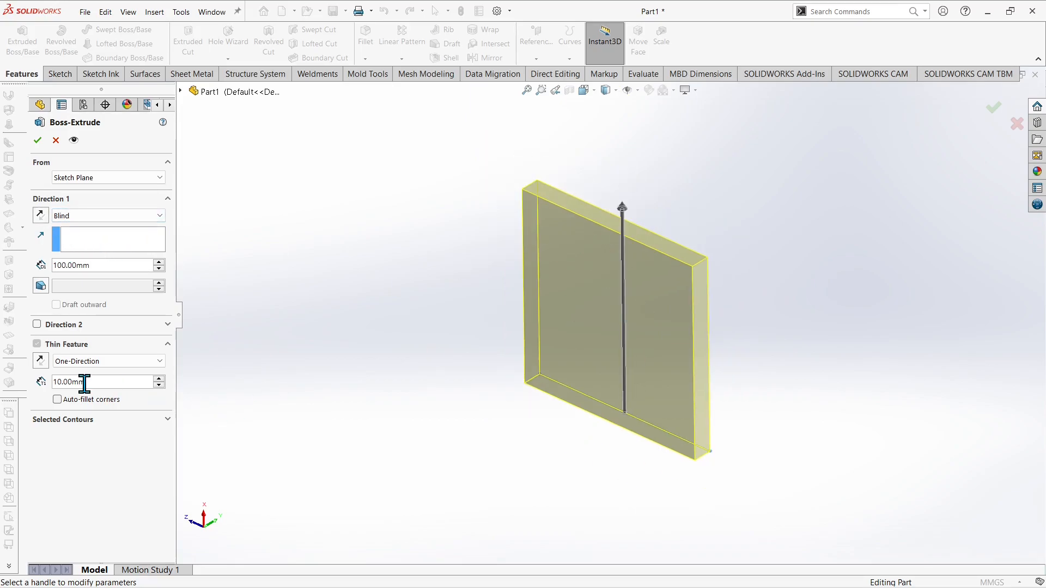
{"action": "type", "text": "1000"}
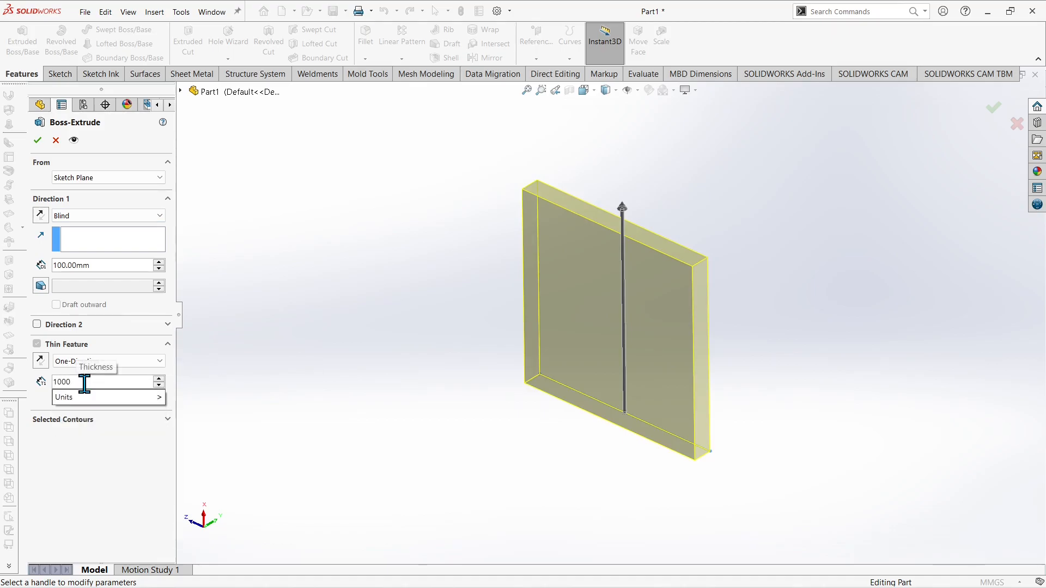
{"action": "key", "text": "BackSpace"}
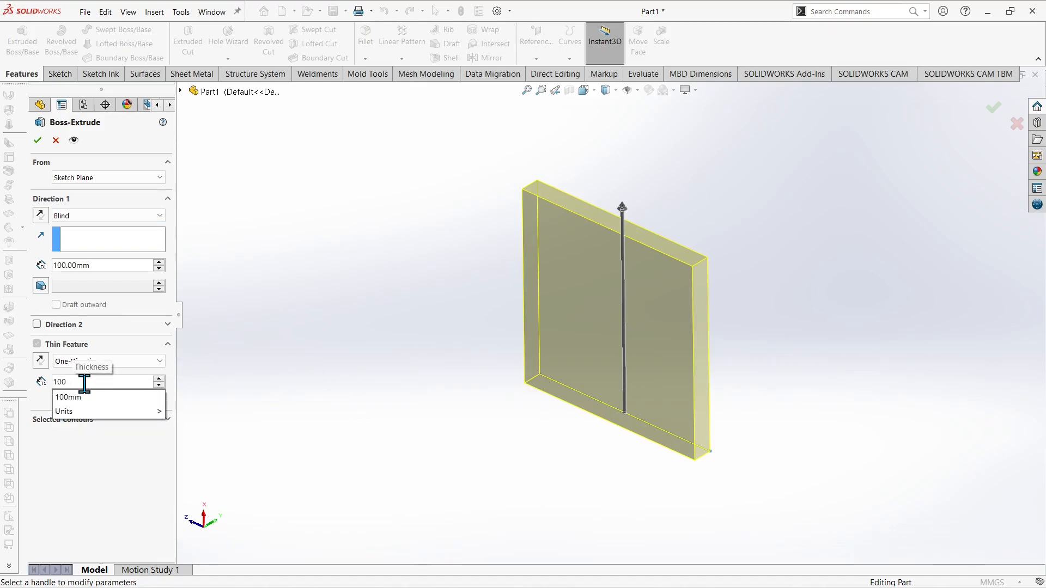
{"action": "key", "text": "Return"}
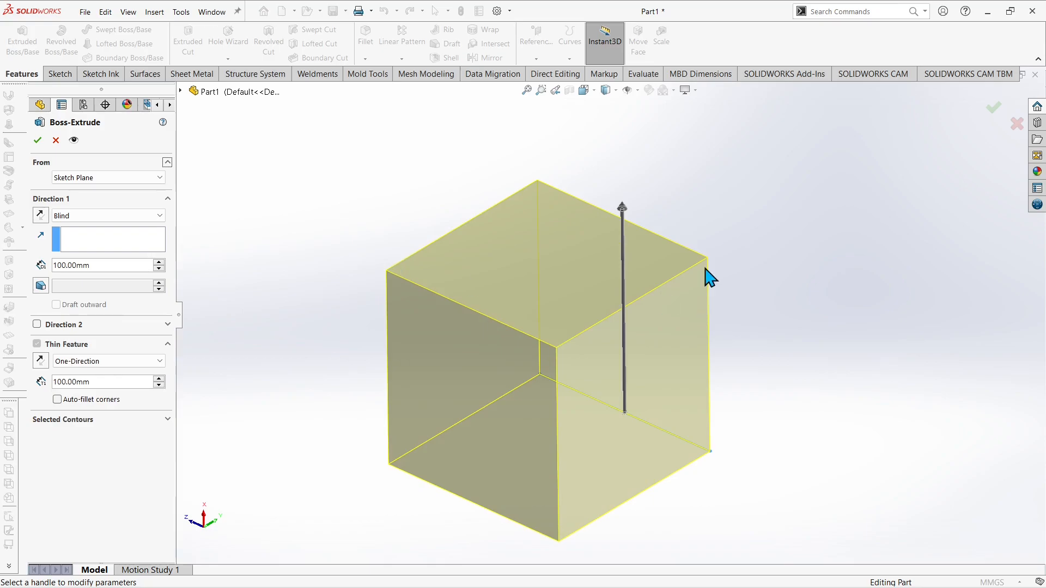
Set both the extrusion direction and the thin-feature thickness to mid-plane, and accept the extrusion
{"action": "middle_click_drag", "start_coordinate": [670, 261], "coordinate": [619, 289]}
{"action": "left_click", "coordinate": [93, 217]}
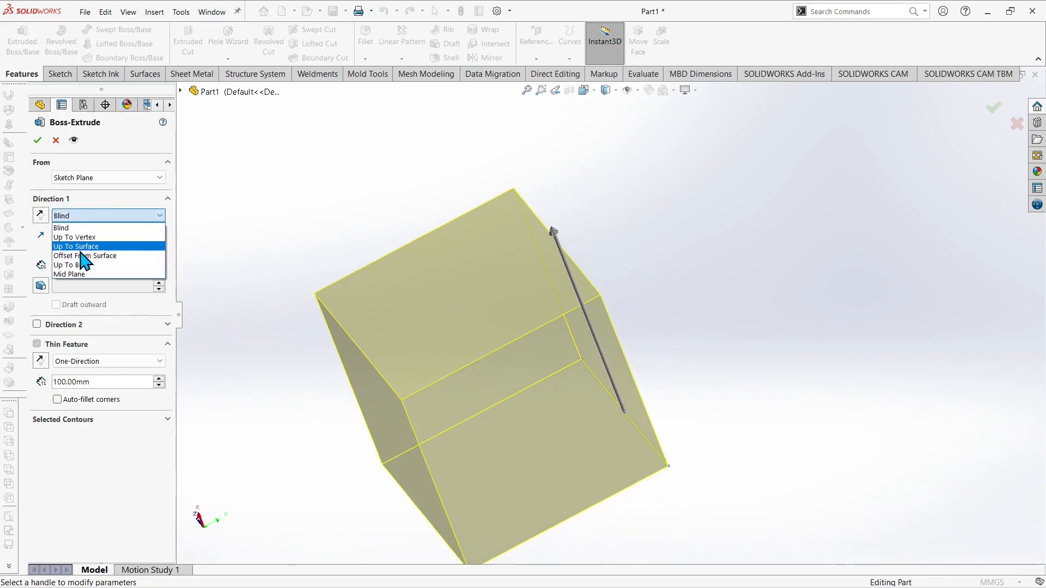
{"action": "left_click", "coordinate": [93, 274]}
{"action": "left_click", "coordinate": [104, 340]}
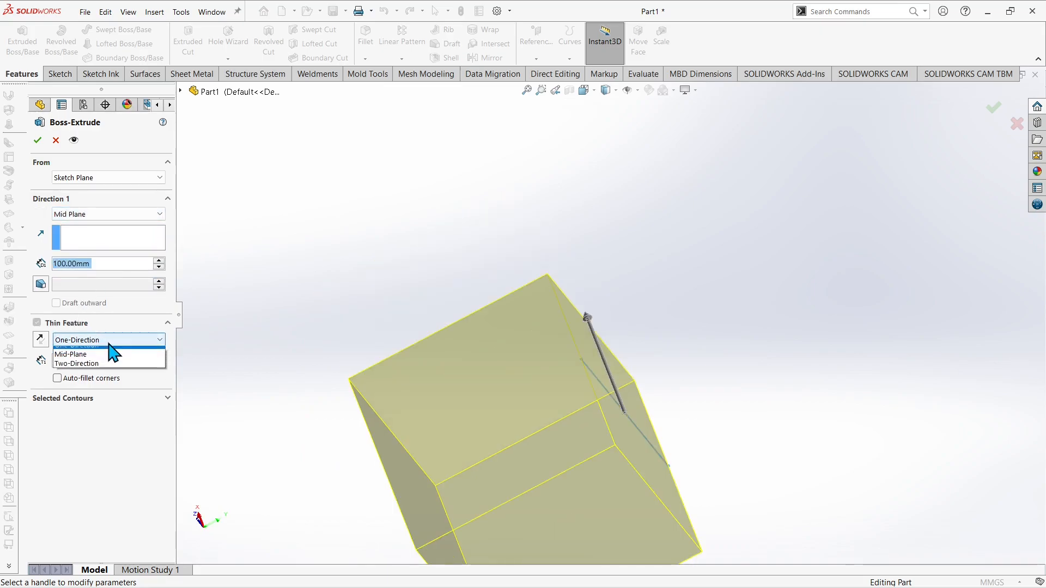
{"action": "left_click", "coordinate": [113, 360]}
{"action": "middle_click_drag", "start_coordinate": [587, 320], "coordinate": [624, 311]}
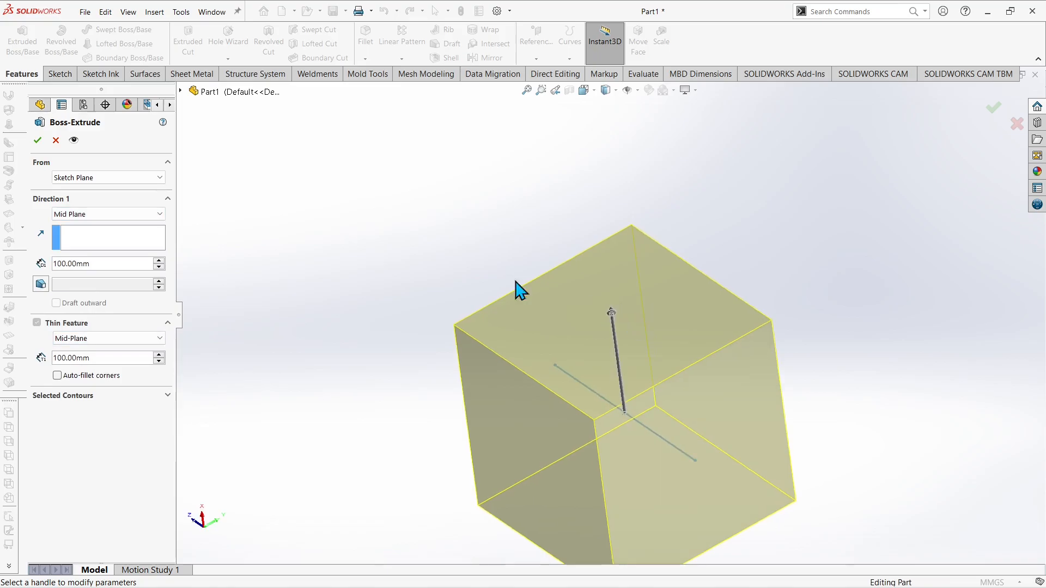
{"action": "left_click", "coordinate": [38, 140]}
Examine the thin-extruded cube and its central sketch line from several angles and distances
{"action": "mouse_move", "coordinate": [537, 271]}
{"action": "middle_mouse_down"}
{"action": "mouse_move", "coordinate": [635, 385]}
{"action": "mouse_move", "coordinate": [674, 311]}
{"action": "mouse_move", "coordinate": [642, 366]}
{"action": "middle_mouse_up"}
{"action": "scroll", "coordinate": [662, 381], "scroll_direction": "down", "scroll_amount": 6}
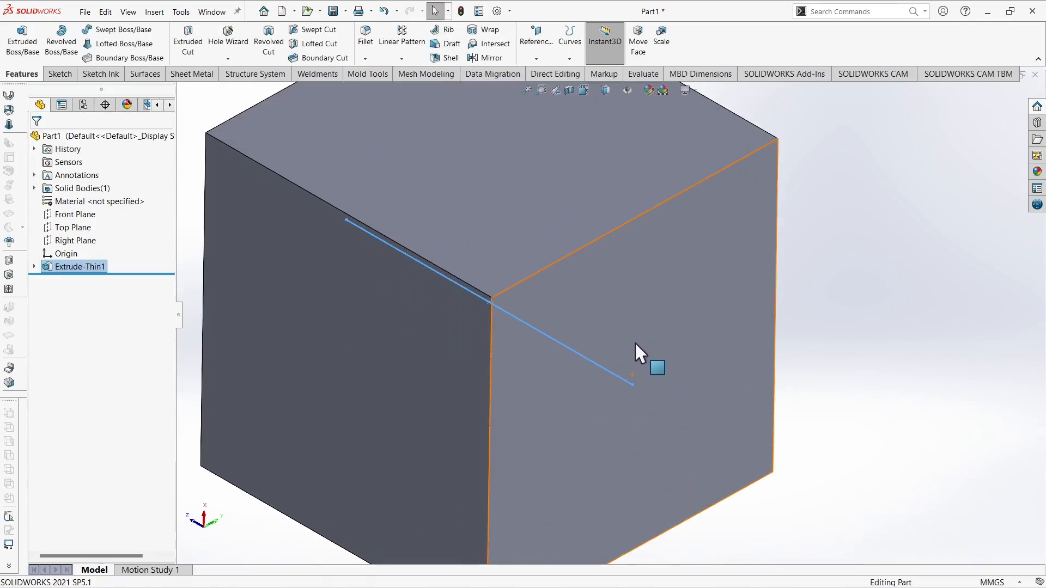
{"action": "scroll", "coordinate": [623, 323], "scroll_direction": "up", "scroll_amount": 5}
{"action": "mouse_move", "coordinate": [619, 326]}
{"action": "middle_mouse_down"}
{"action": "mouse_move", "coordinate": [614, 338]}
{"action": "mouse_move", "coordinate": [619, 328]}
{"action": "mouse_move", "coordinate": [598, 326]}
{"action": "mouse_move", "coordinate": [600, 280]}
{"action": "mouse_move", "coordinate": [621, 315]}
{"action": "middle_mouse_up"}
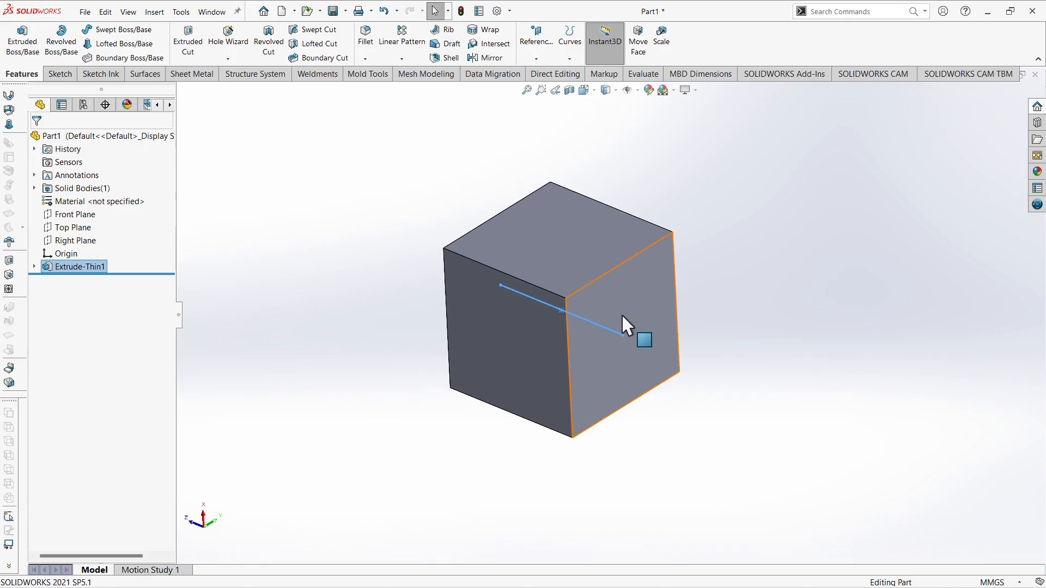
{"action": "mouse_move", "coordinate": [623, 315]}
{"action": "middle_mouse_down"}
{"action": "mouse_move", "coordinate": [610, 310]}
{"action": "mouse_move", "coordinate": [623, 240]}
{"action": "mouse_move", "coordinate": [611, 312]}
{"action": "middle_mouse_up"}
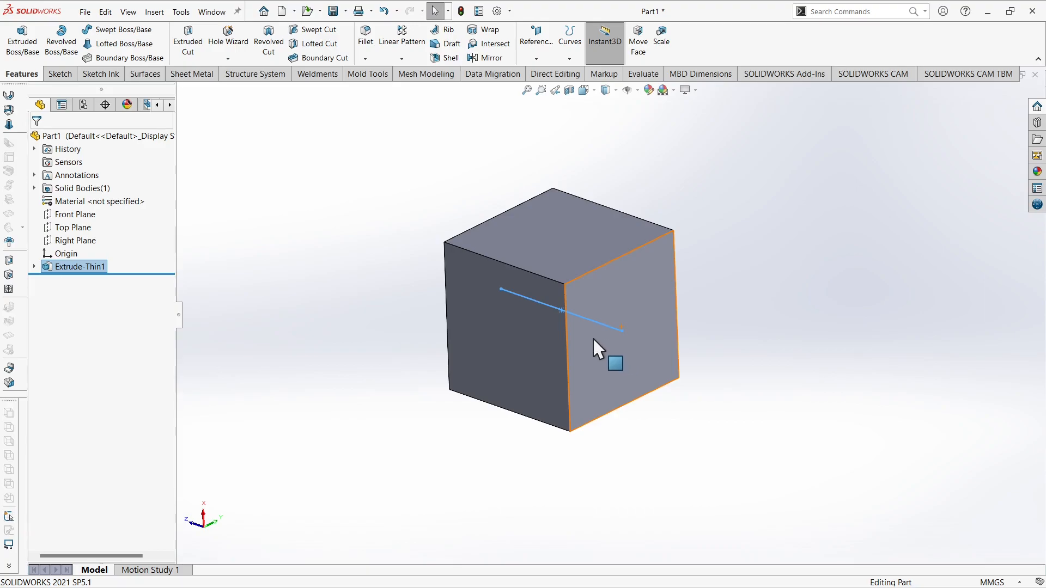
{"action": "middle_click_drag", "start_coordinate": [581, 336], "coordinate": [708, 360]}
{"action": "middle_click_drag", "start_coordinate": [591, 315], "coordinate": [553, 225]}
{"action": "scroll", "coordinate": [549, 231], "scroll_direction": "up", "scroll_amount": 4}
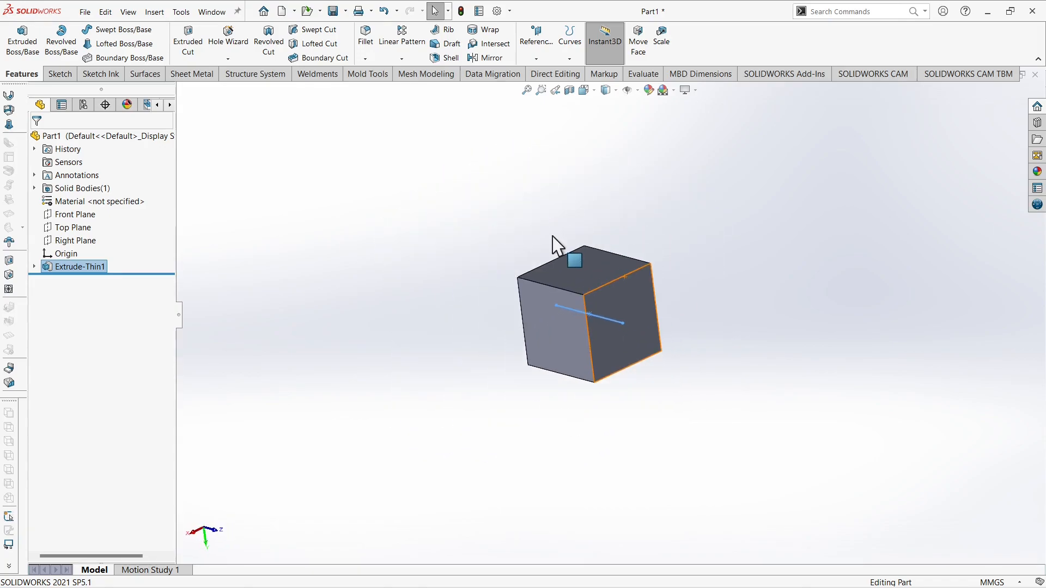
{"action": "scroll", "coordinate": [555, 260], "scroll_direction": "down", "scroll_amount": 5}
{"action": "middle_click_drag", "start_coordinate": [683, 334], "coordinate": [700, 364]}
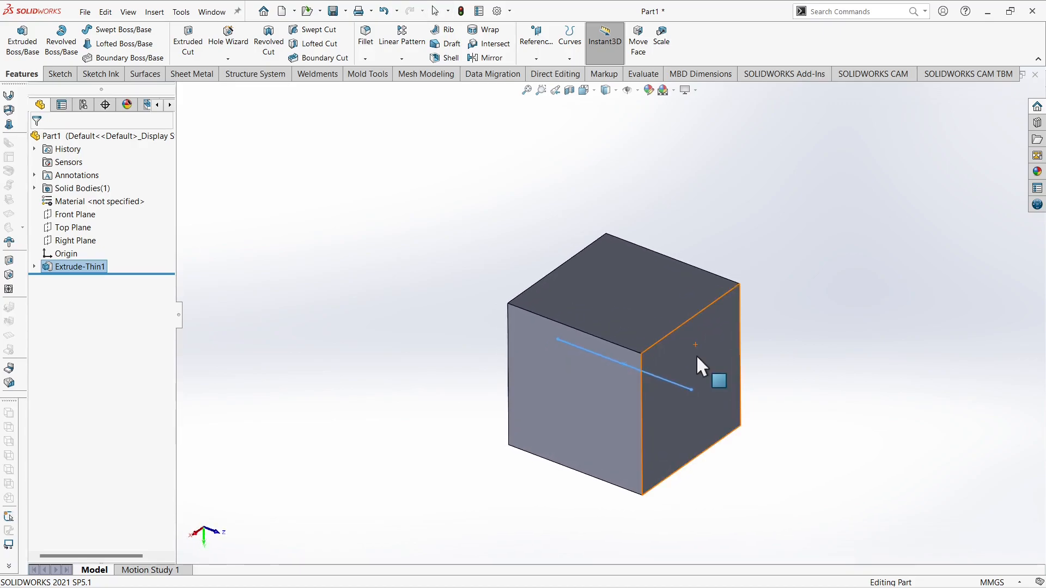
{"action": "scroll", "coordinate": [697, 354], "scroll_direction": "down", "scroll_amount": 3}
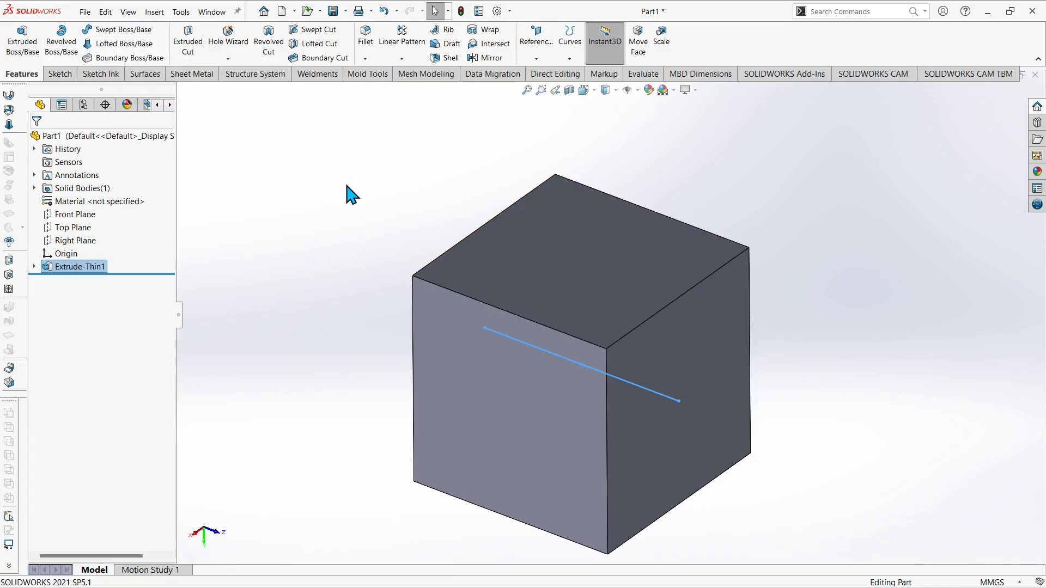
{"action": "scroll", "coordinate": [627, 371], "scroll_direction": "up", "scroll_amount": 2}
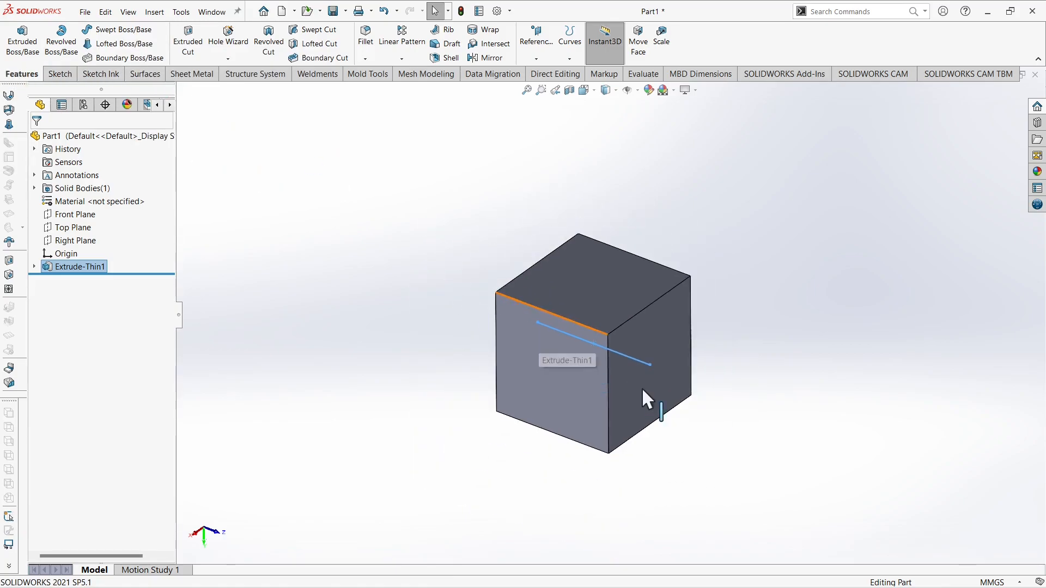
{"action": "scroll", "coordinate": [642, 387], "scroll_direction": "down", "scroll_amount": 1}
{"action": "scroll", "coordinate": [635, 360], "scroll_direction": "down", "scroll_amount": 3}
{"action": "scroll", "coordinate": [615, 273], "scroll_direction": "up", "scroll_amount": 3}
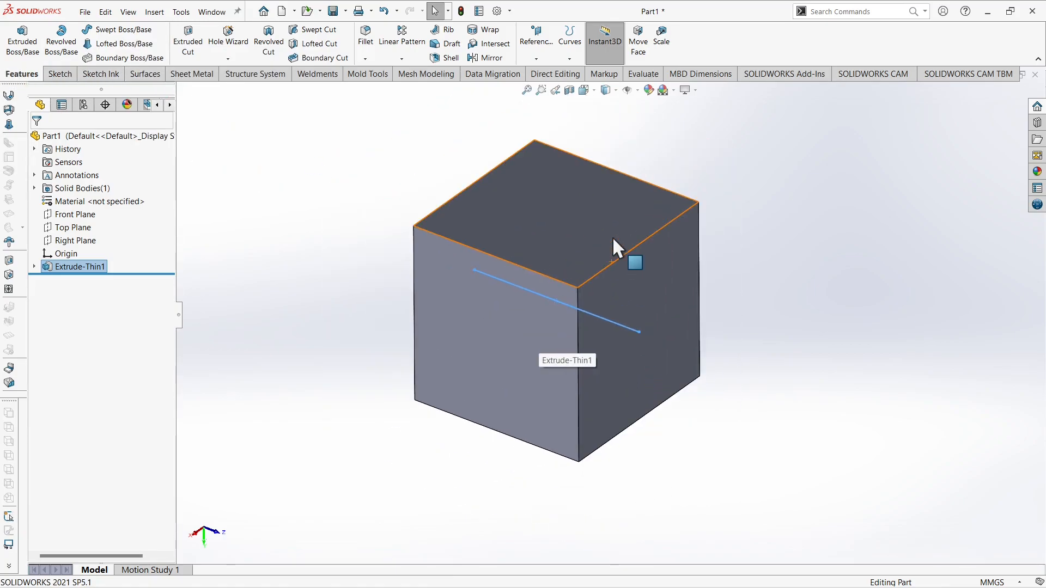